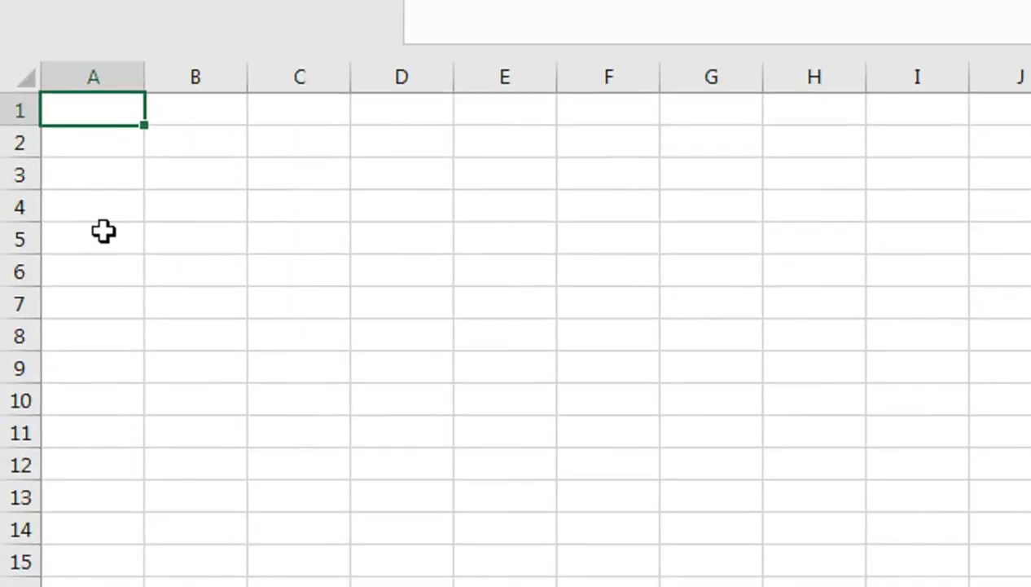
Paste 'assumptions' into cell A5 and autofit column A so the word fits
click(103, 231)
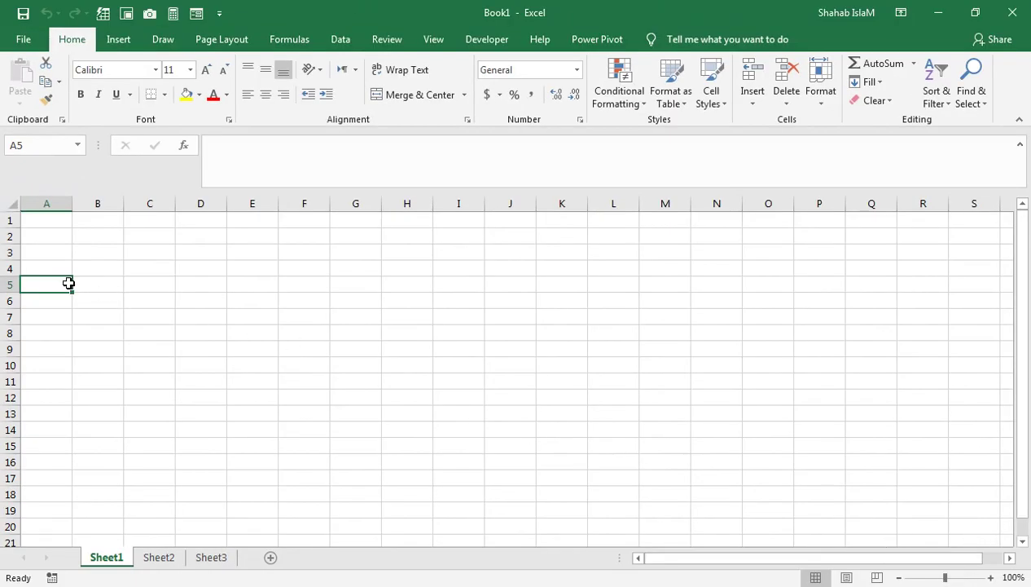
text(assumptions)
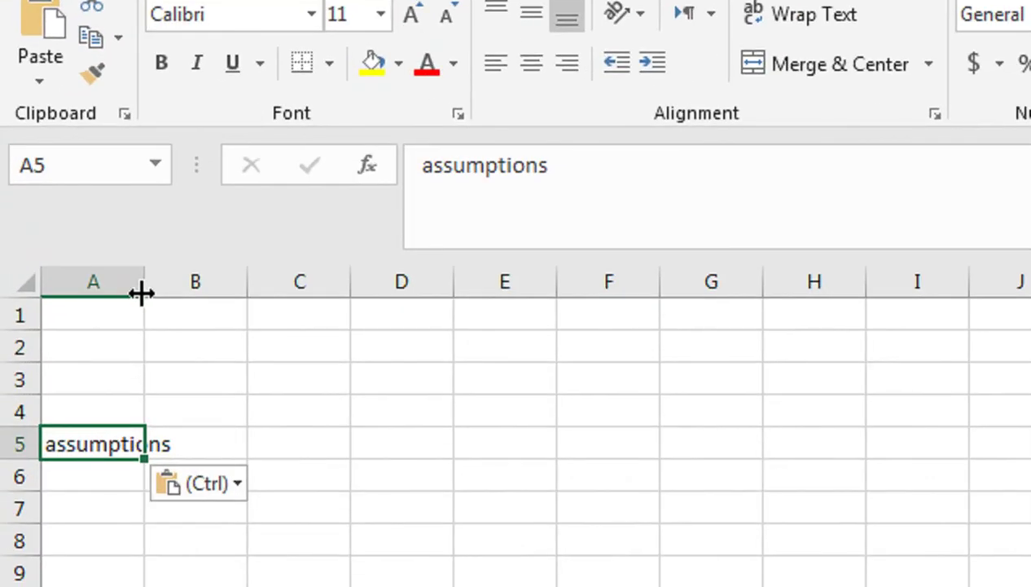
drag(71, 209, 72, 209)
double_click(142, 294)
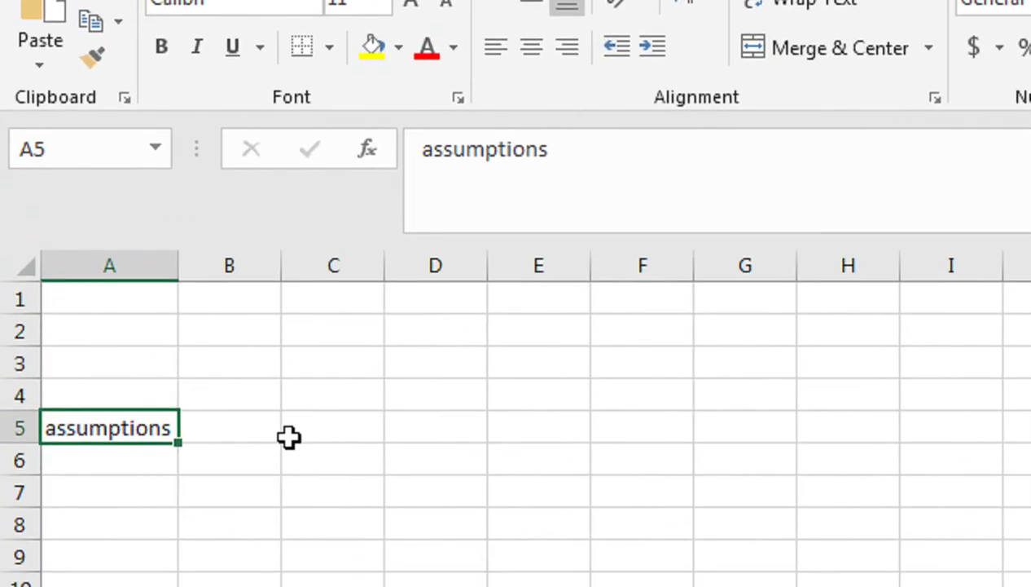
click(269, 436)
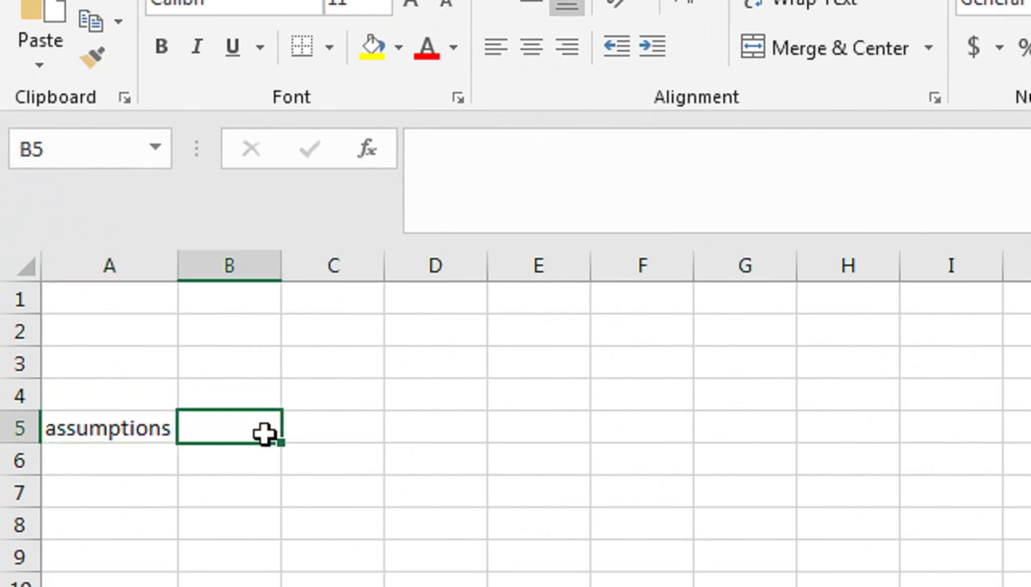
Enter the title 'Basic Financial Model' in cell A3
click(102, 375)
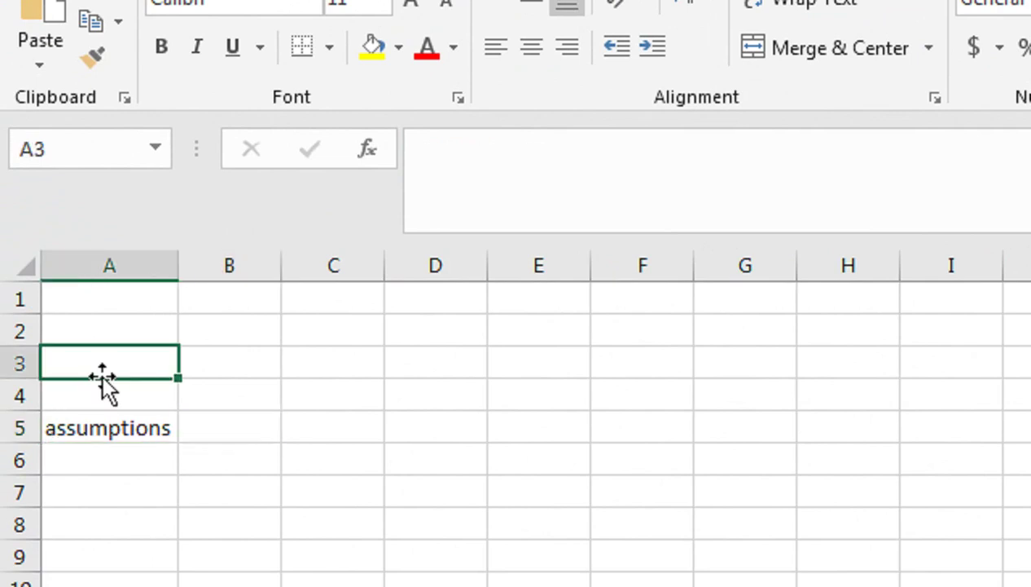
text(Basic )
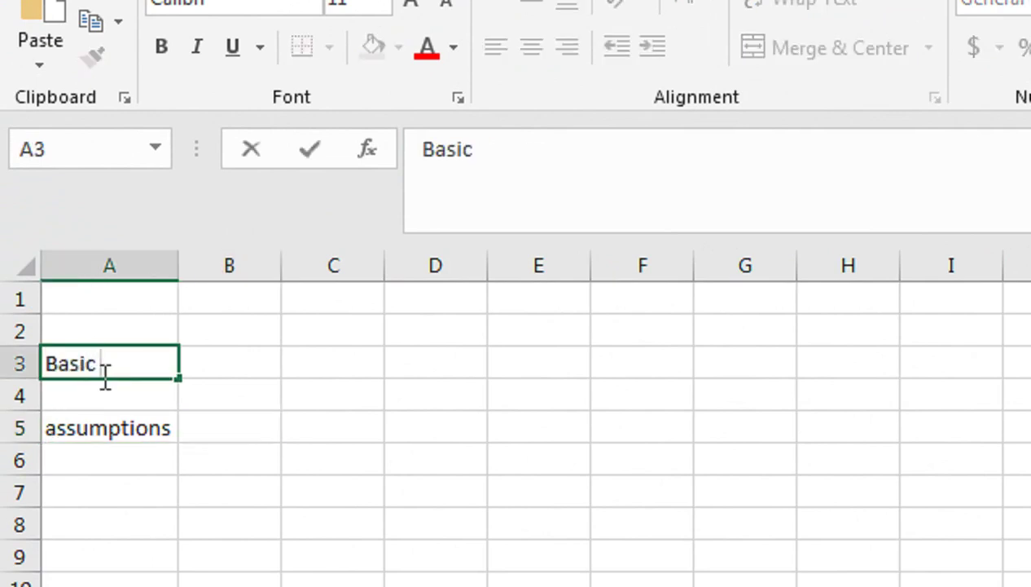
text(Finan)
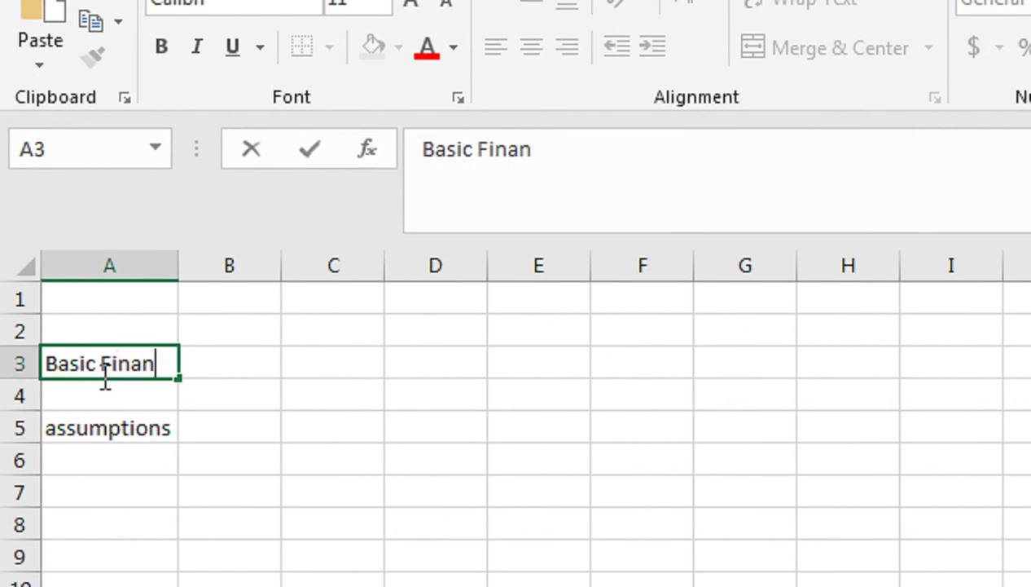
text(cial )
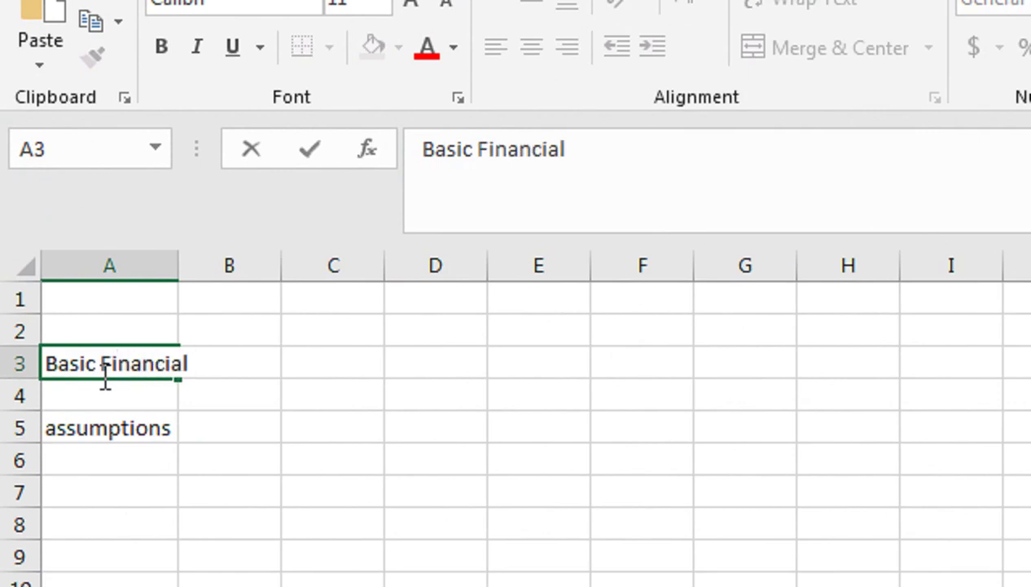
text(Model)
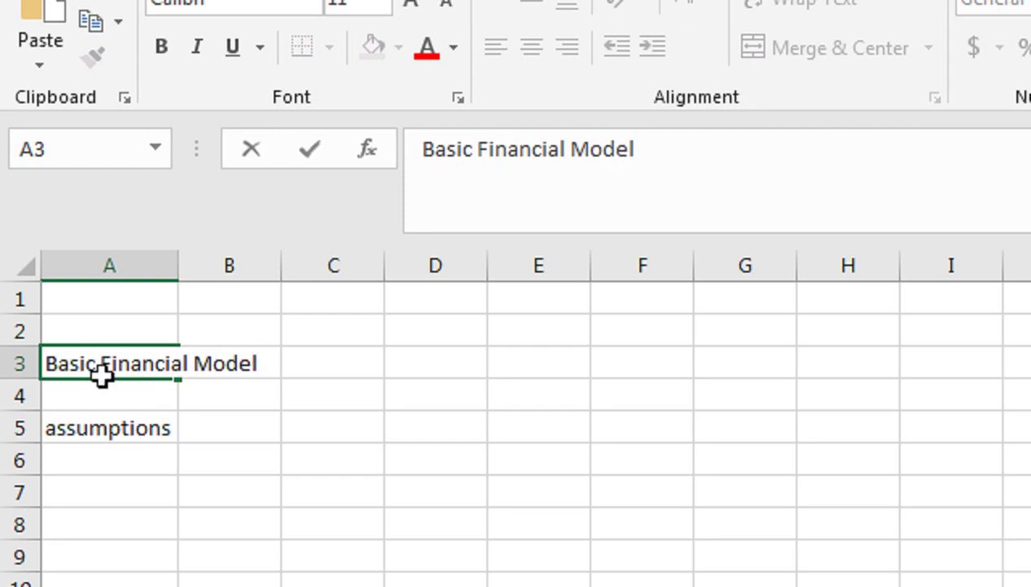
click(171, 422)
click(250, 428)
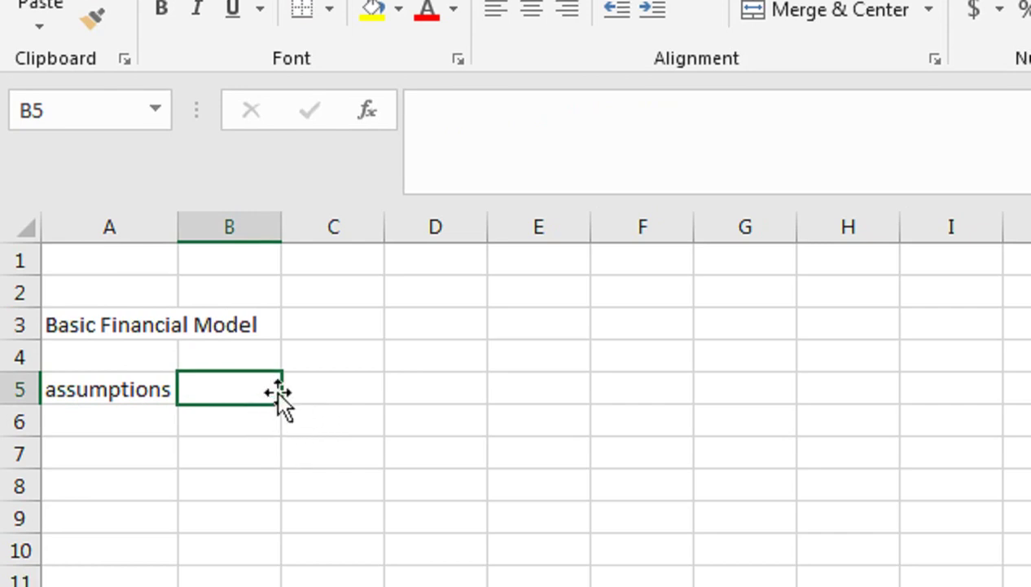
Merge and centre B4:C4 and enter the header 'Revenue'
click(257, 355)
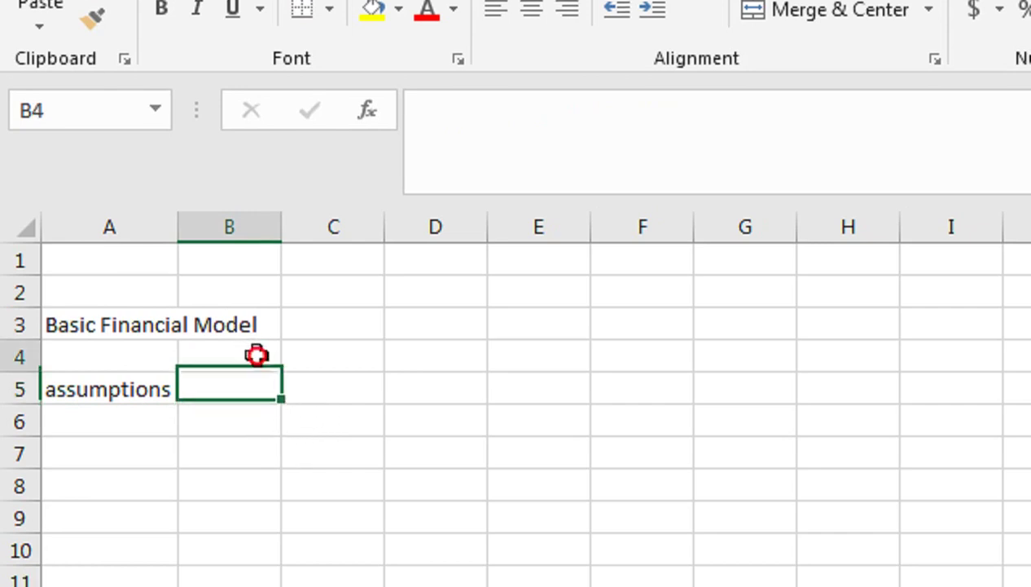
drag(257, 355, 327, 354)
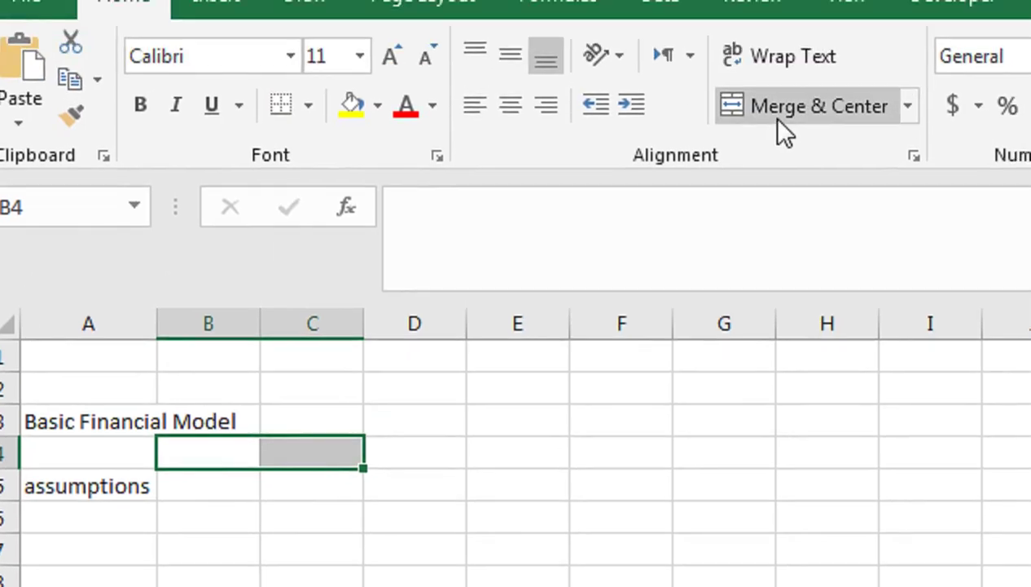
click(778, 122)
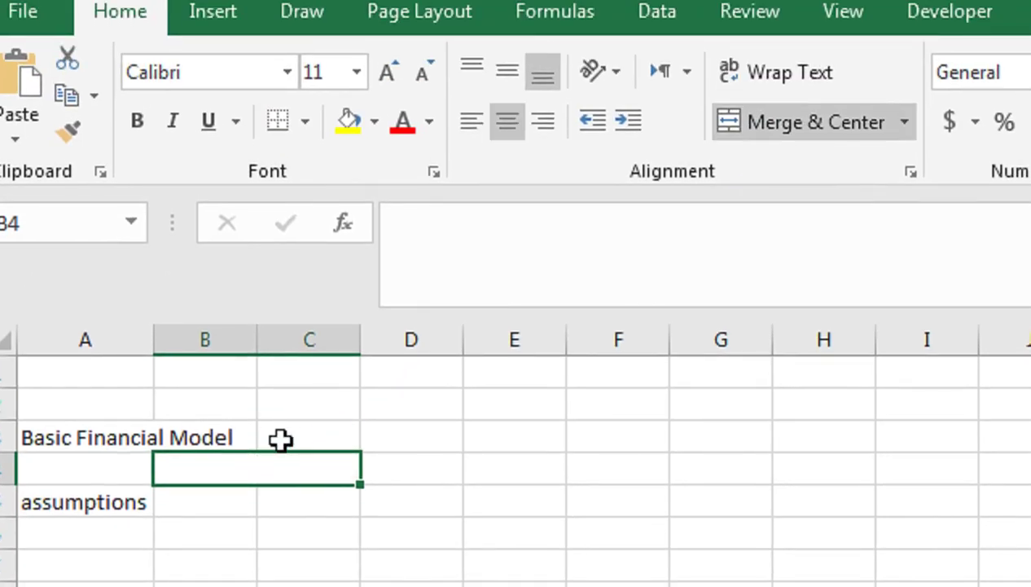
text(Reven)
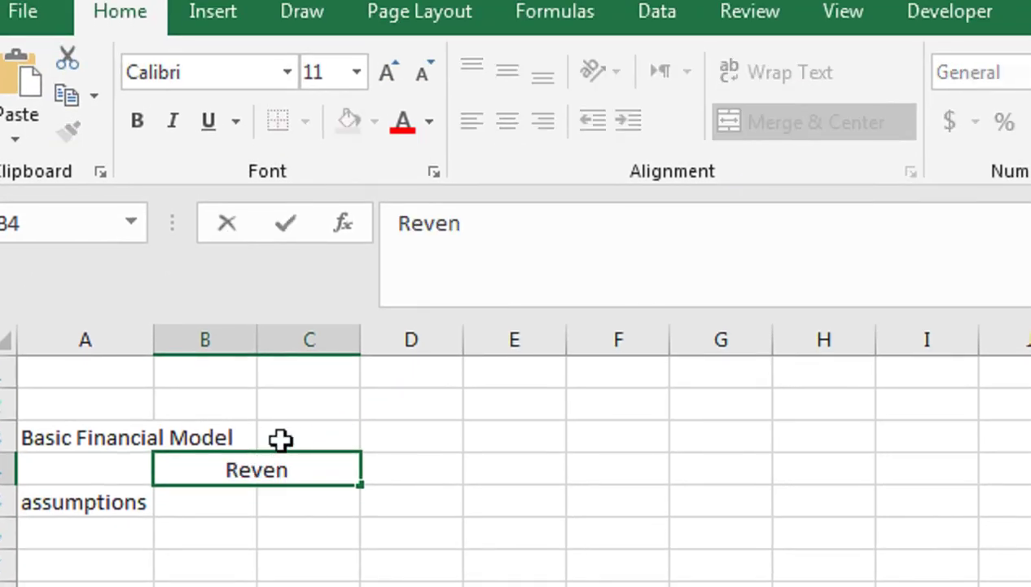
text(ue)
key(Return)
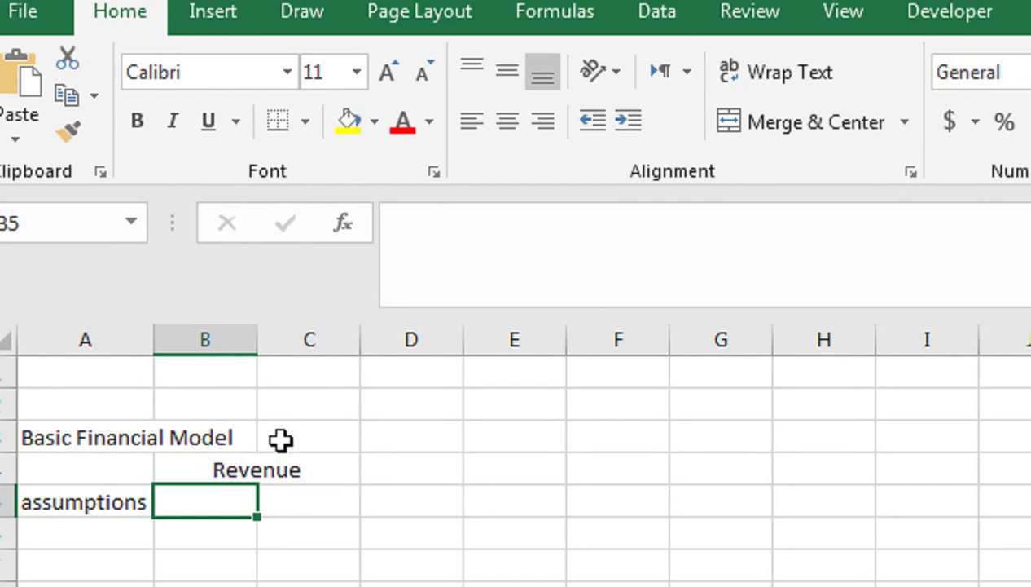
Enter the sub-headings 'unit' in B5 and 'Price' in C5
text(unit)
key(Tab)
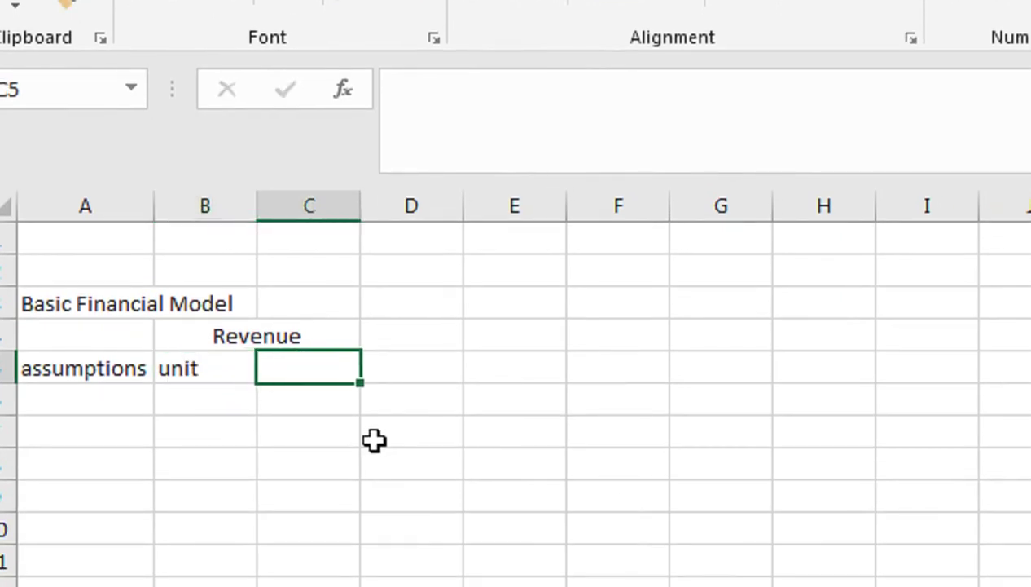
text(Price)
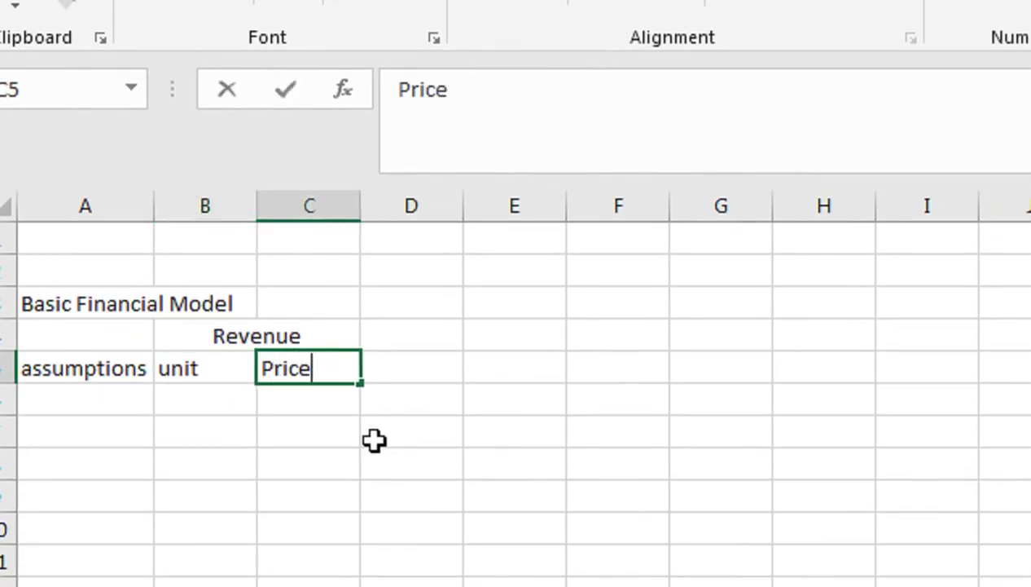
key(Tab)
Enter 'COGS' in D4, unmerging it from E4 so it stays a single cell
key(Up)
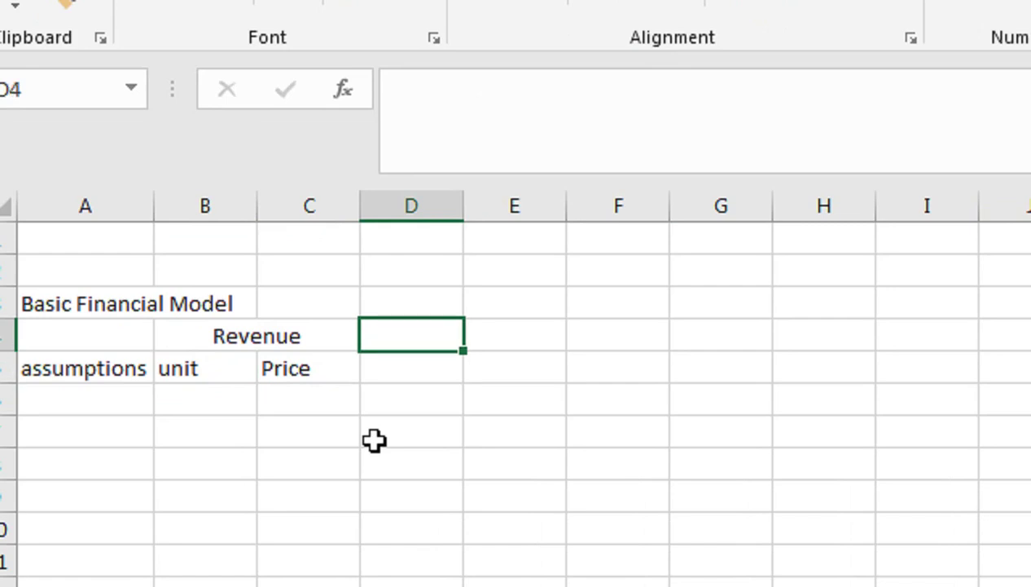
key(shift+Right)
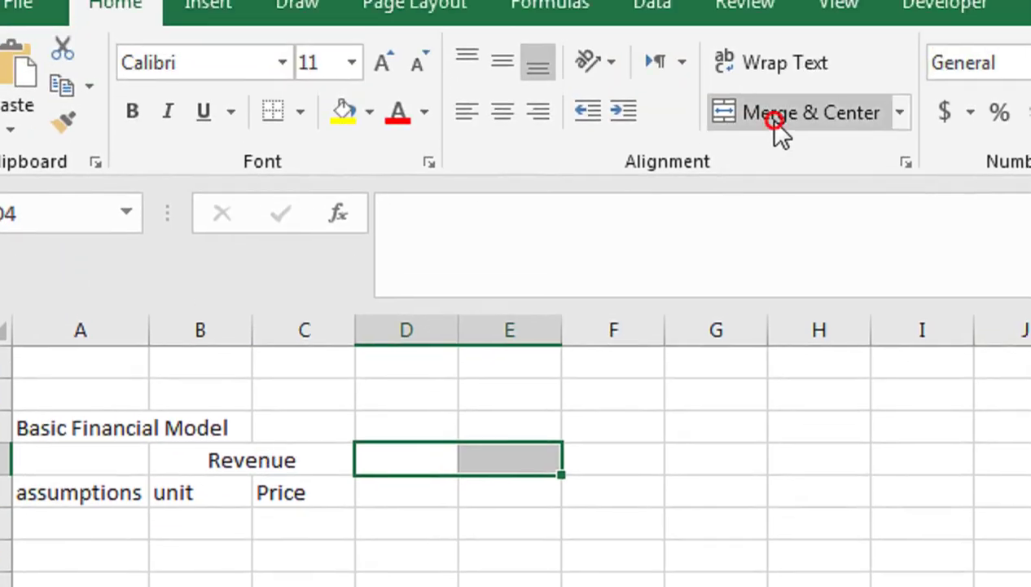
click(775, 121)
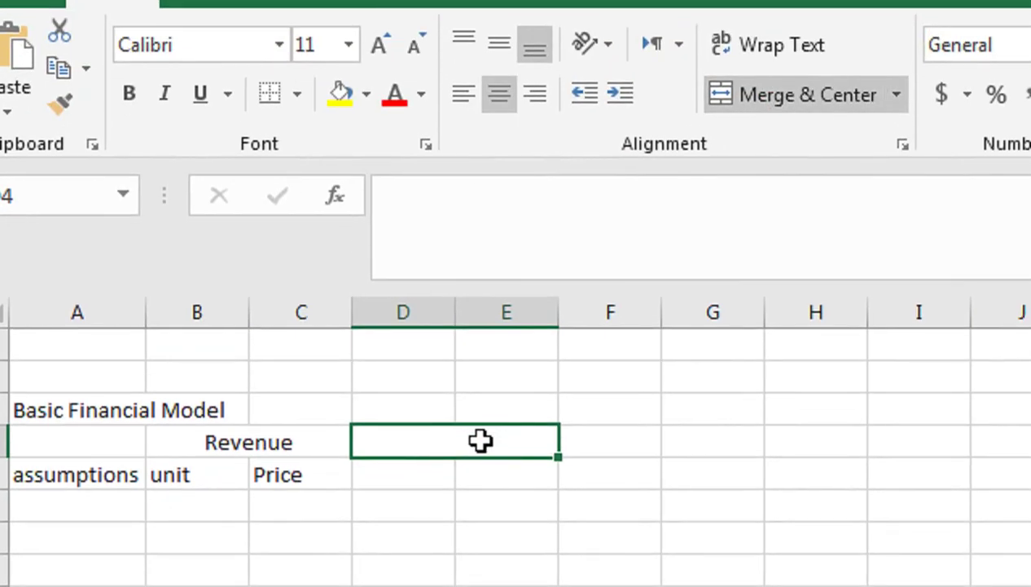
text(COGS)
key(Return)
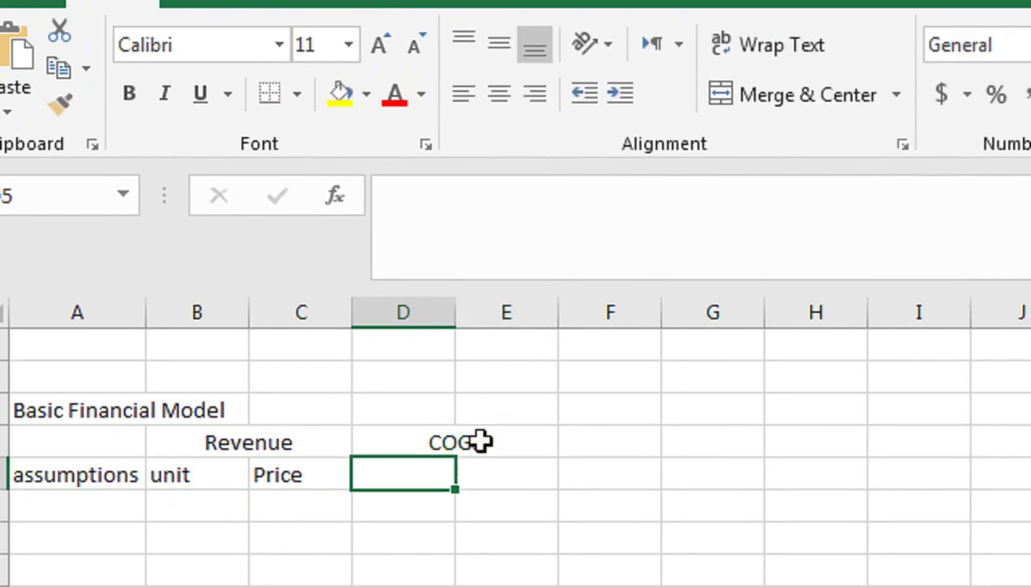
key(Up)
click(786, 98)
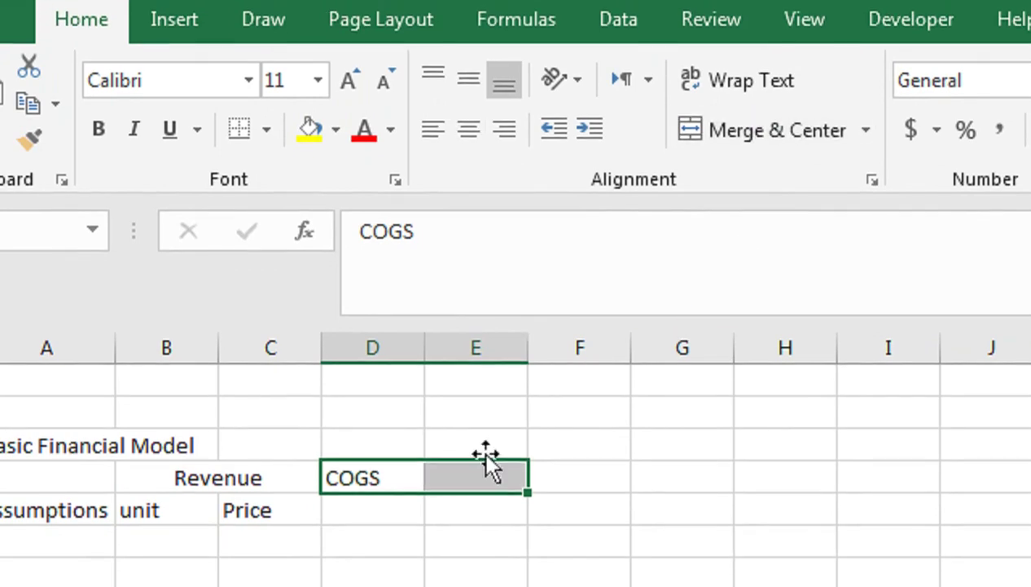
Enter 'unit Cost' in D5 beneath COGS and select E4:F4
click(350, 444)
click(391, 446)
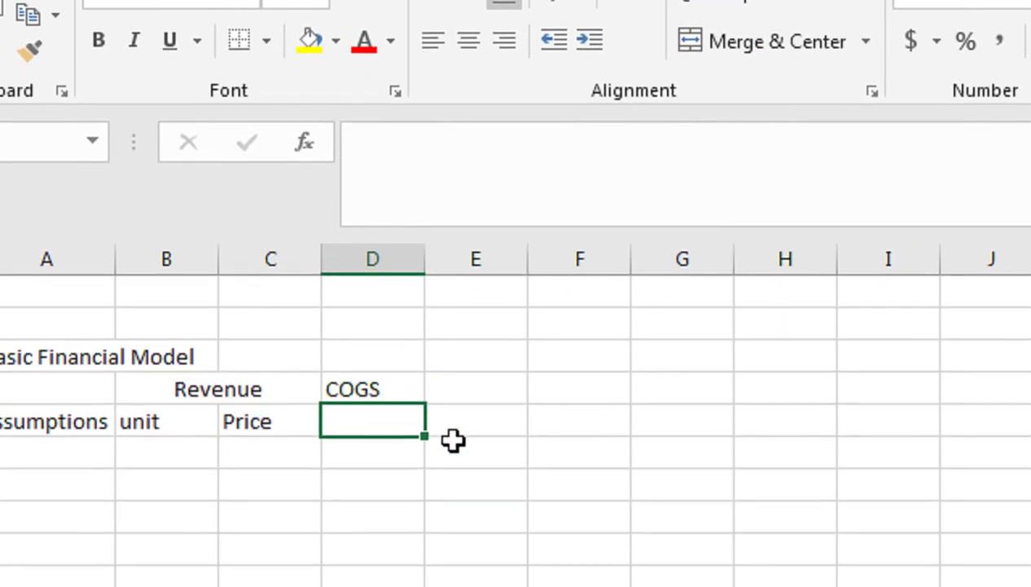
text(unit )
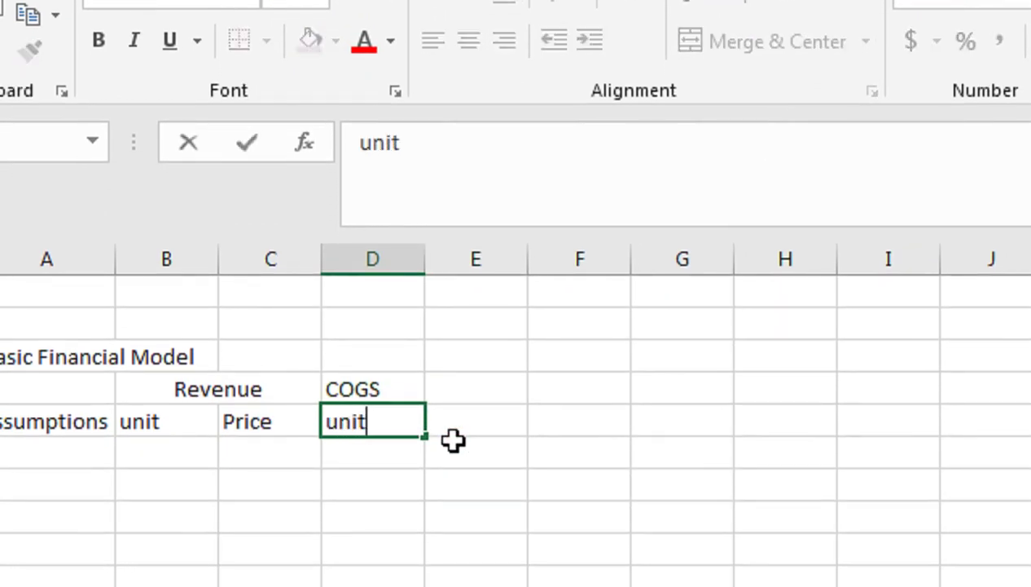
text(Cost)
key(Return)
key(Up)
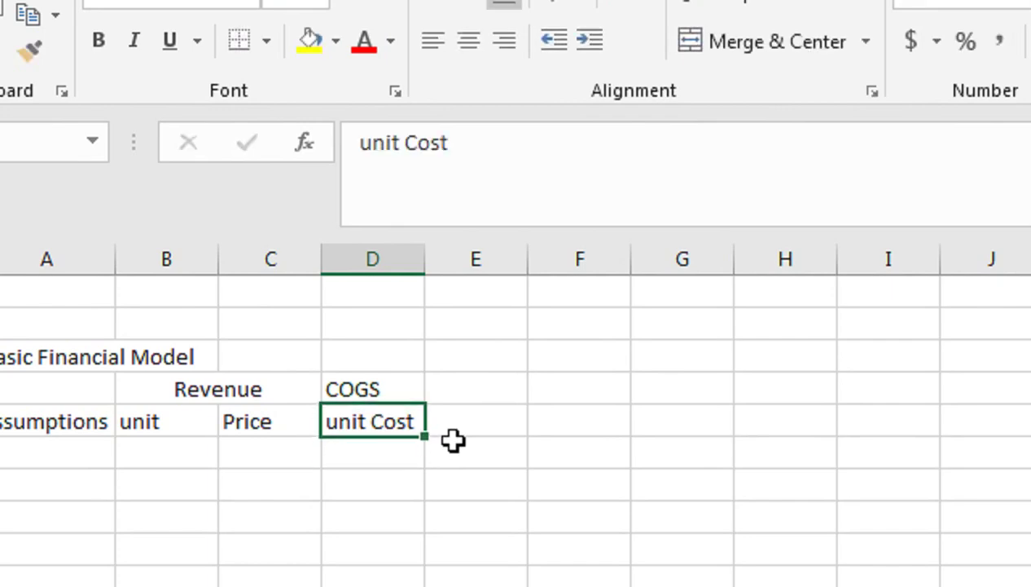
key(Up)
key(Right)
key(shift+Right)
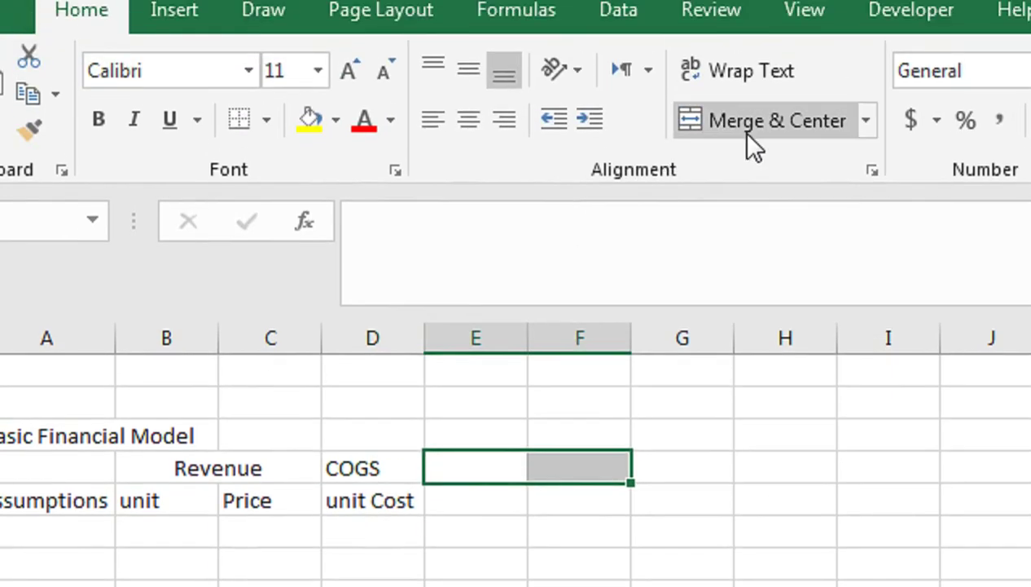
Merge E4:F4 as 'Operating Expense' with 'Labour' and 'Marketing' in E5:F5
click(748, 45)
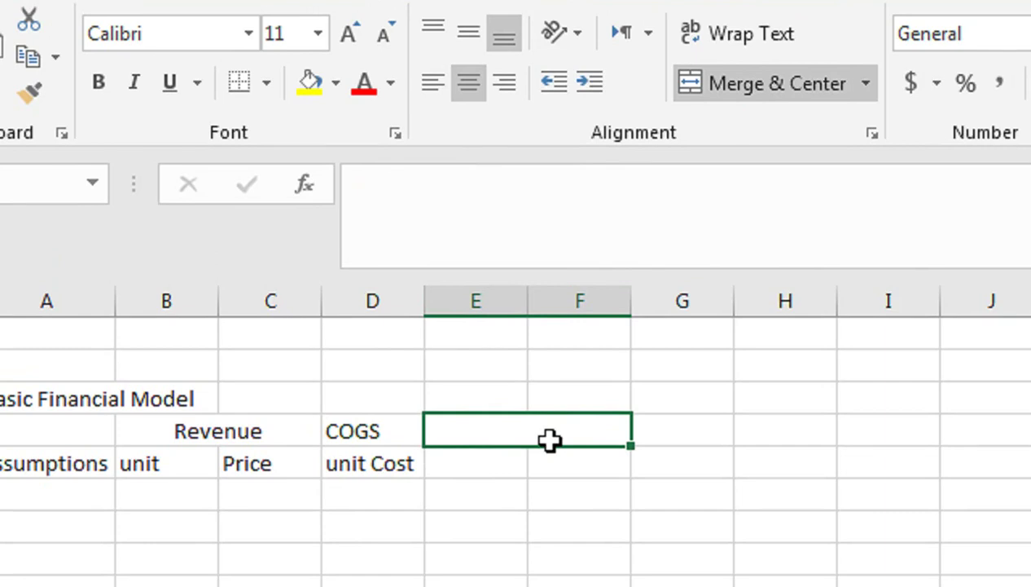
text(Op)
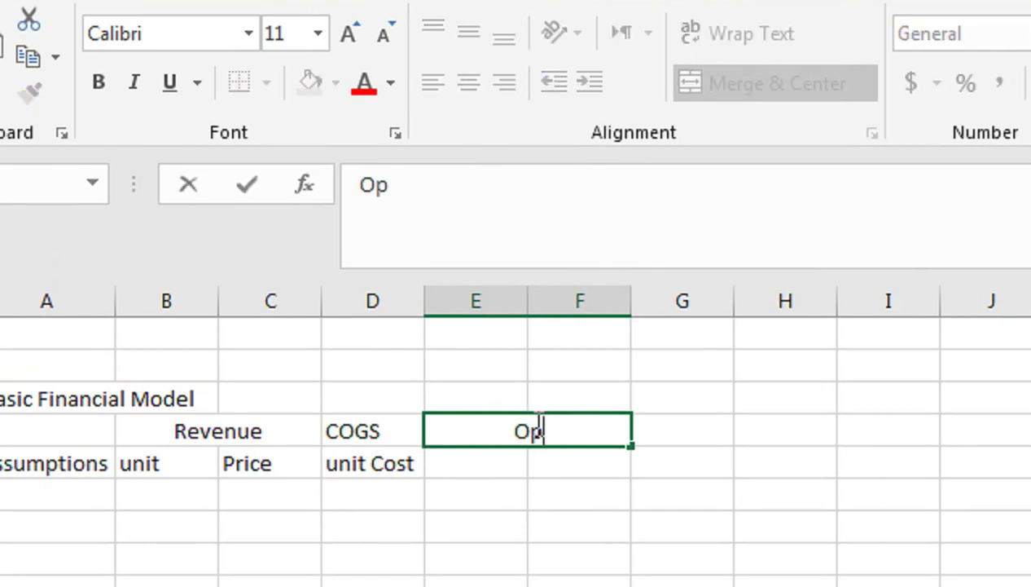
text(erating)
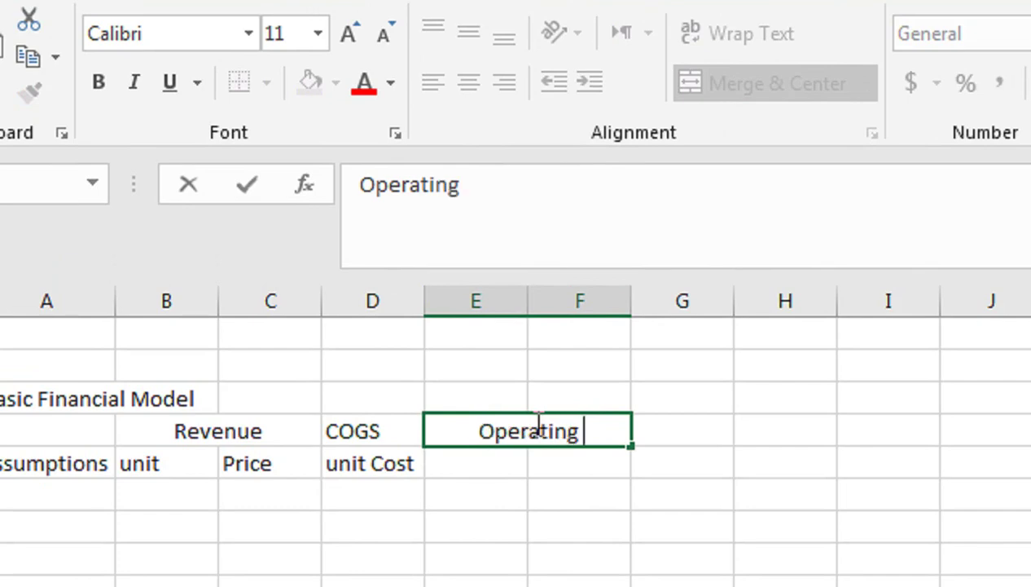
text( Expens)
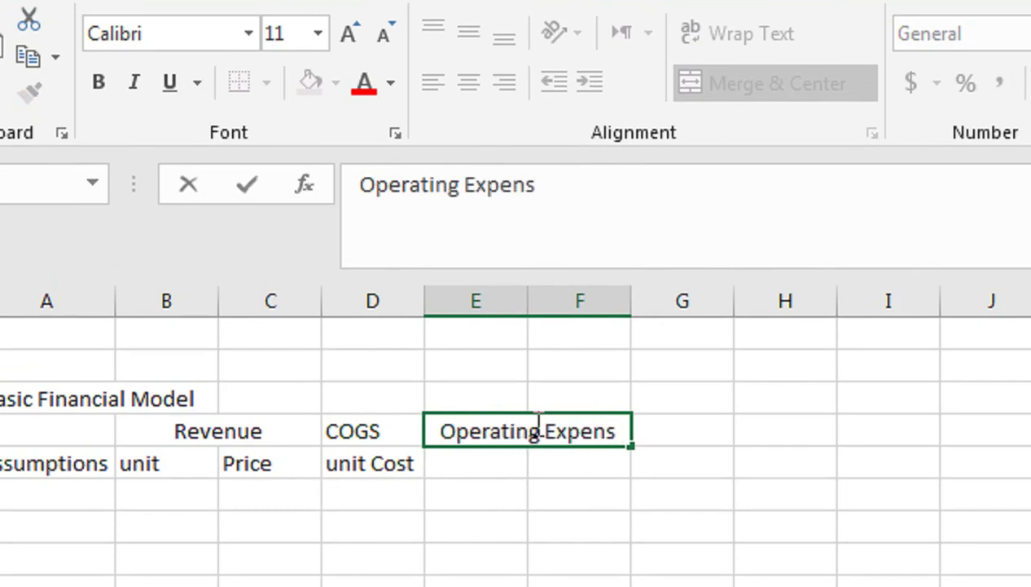
text(e)
key(Return)
text(Lab)
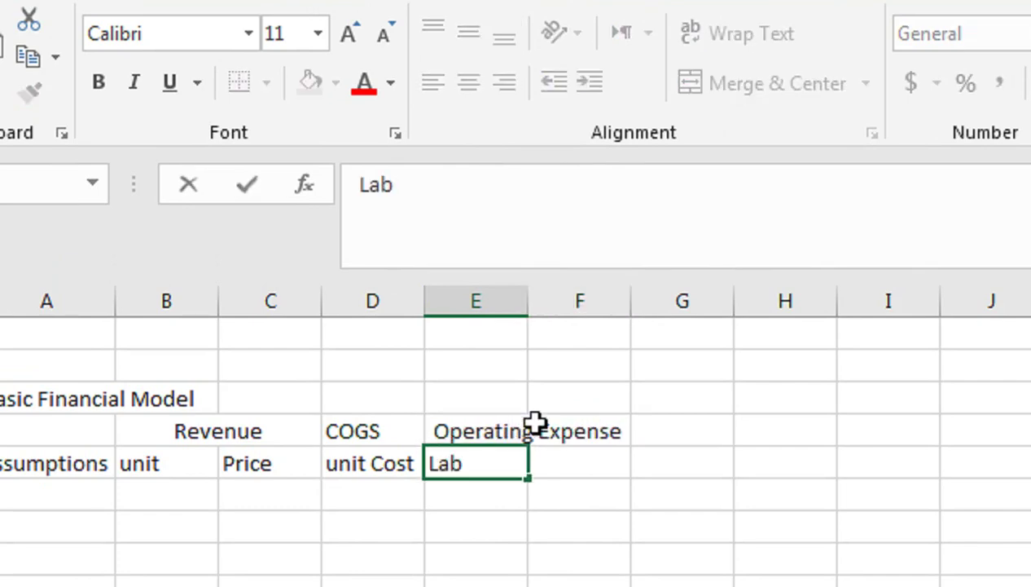
text(our)
key(Tab)
text(M)
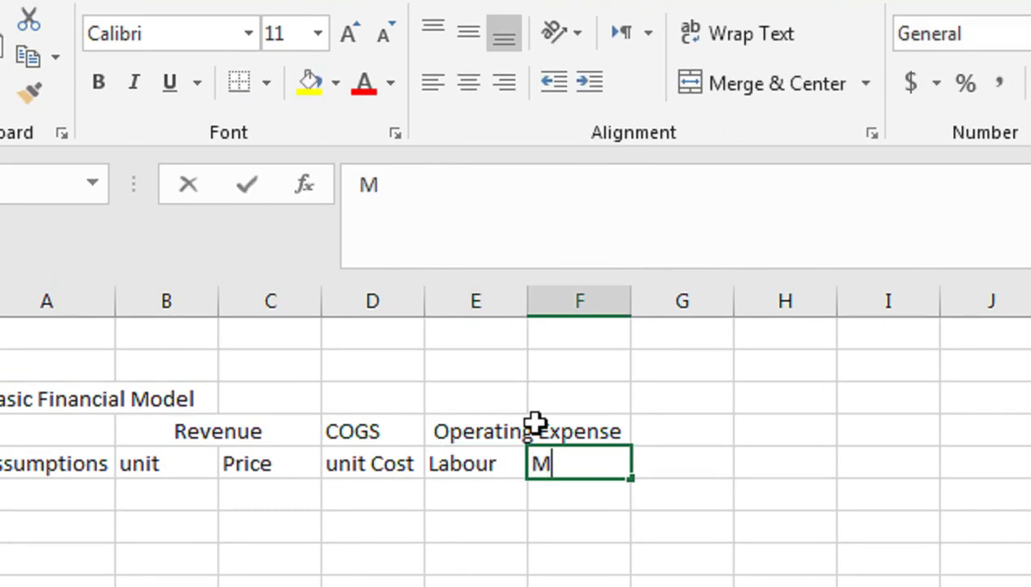
text(arketing)
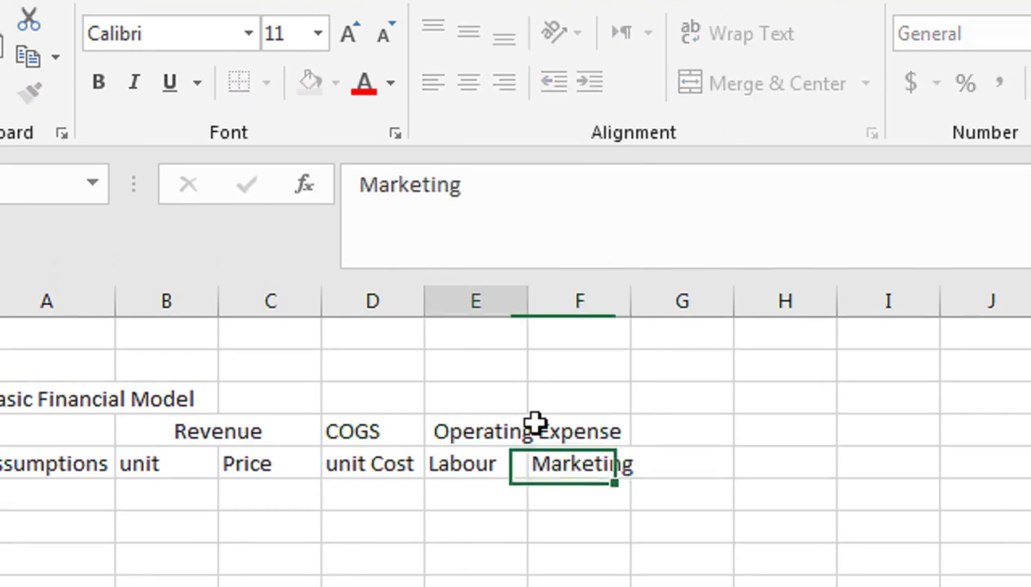
key(Return)
Widen columns E and F together, then widen column D slightly
click(522, 302)
mouse_move(548, 300)
mouse_down()
mouse_move(570, 300)
mouse_move(552, 299)
mouse_up()
click(706, 383)
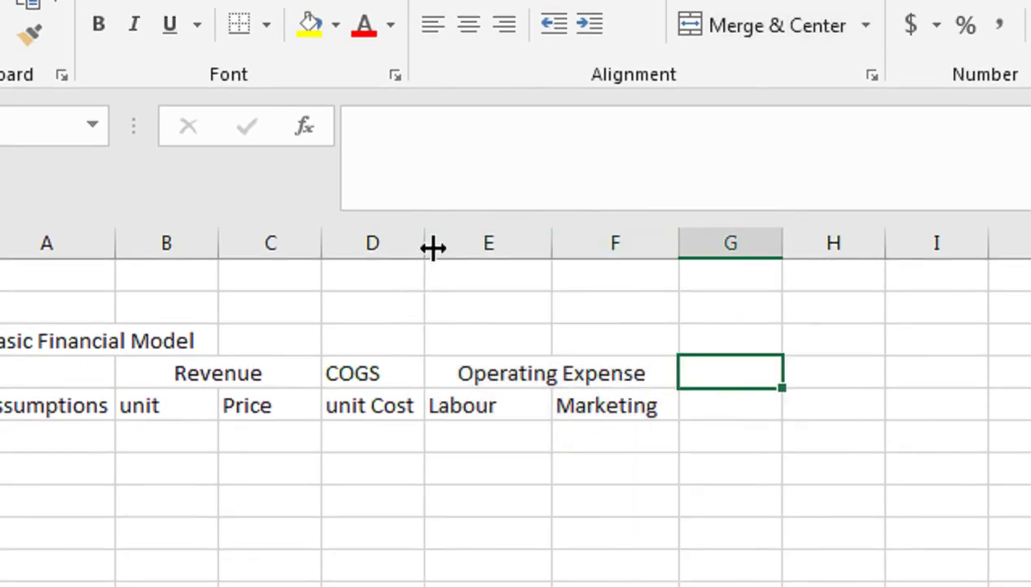
drag(433, 251, 448, 252)
click(740, 411)
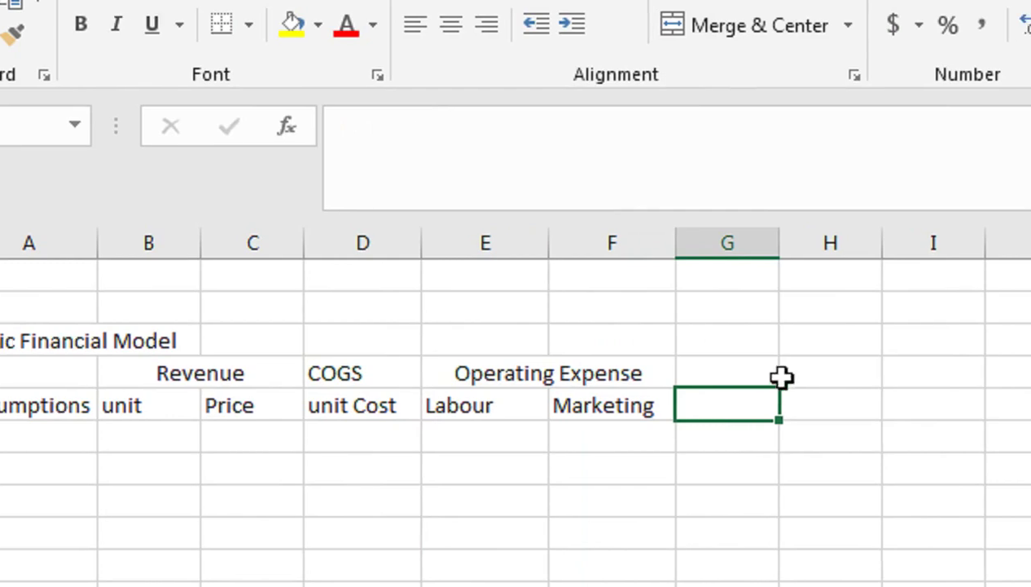
Merge and centre G4:J4 as 'Income Statement' and make row 4 taller
mouse_move(744, 371)
mouse_down()
mouse_move(855, 368)
mouse_move(774, 369)
mouse_up()
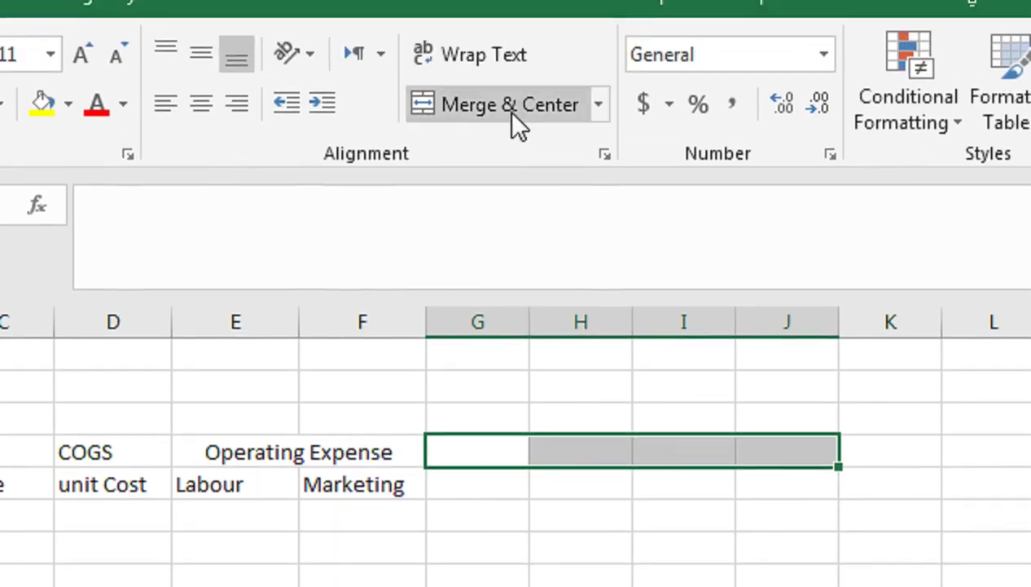
click(513, 25)
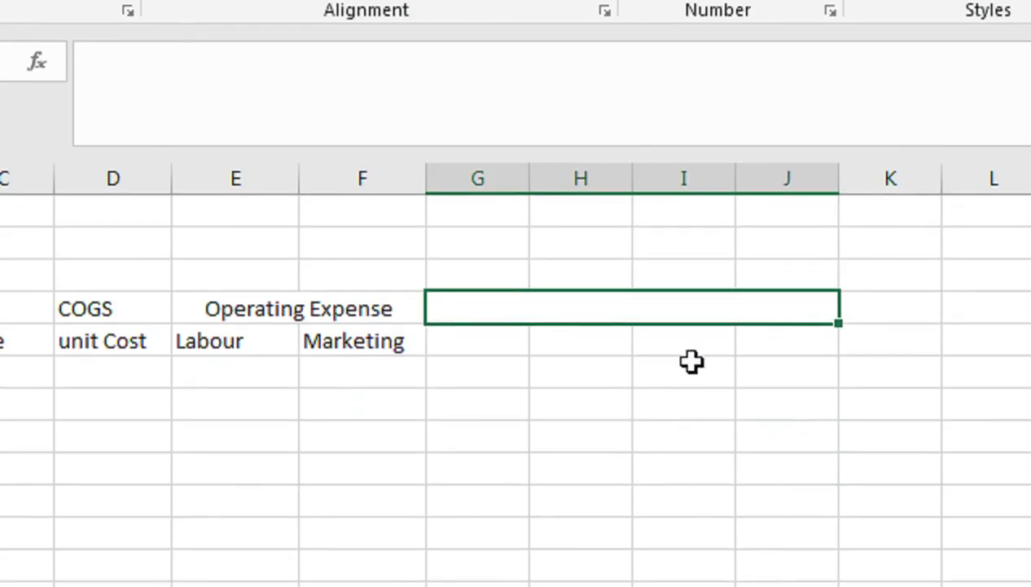
text(Inco)
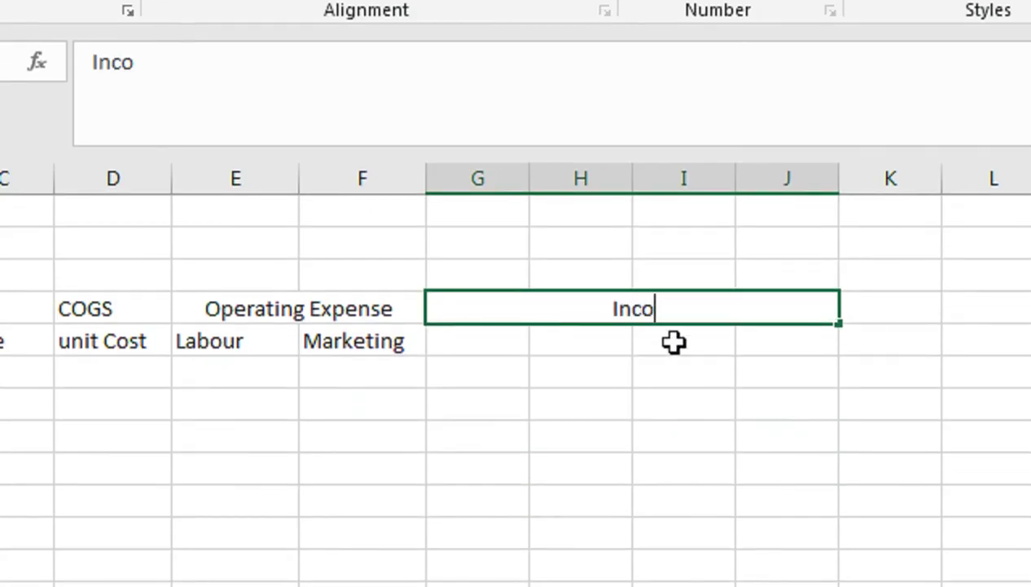
text(me Stat)
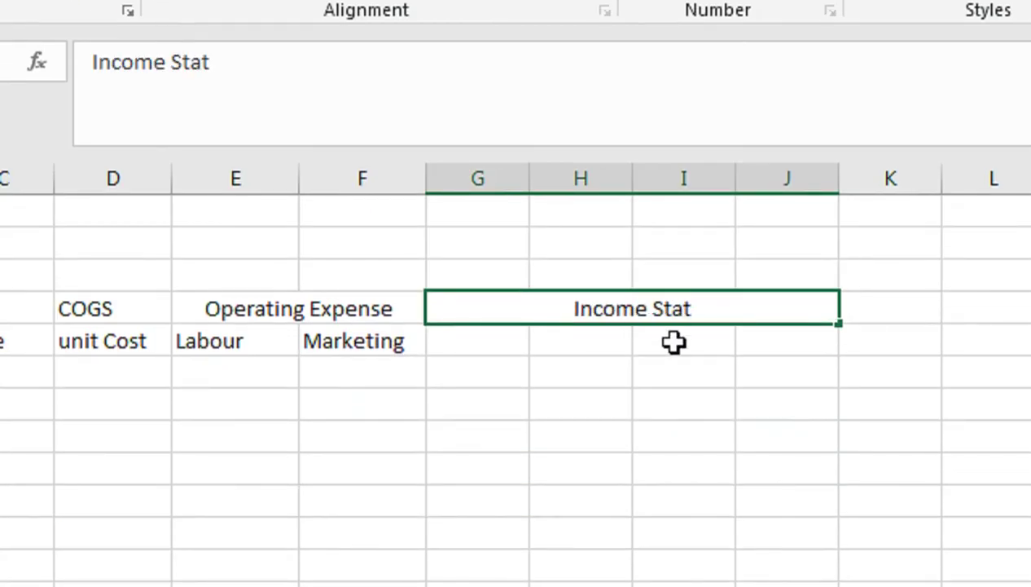
text(ement)
key(Tab)
key(Left)
key(Left)
key(Left)
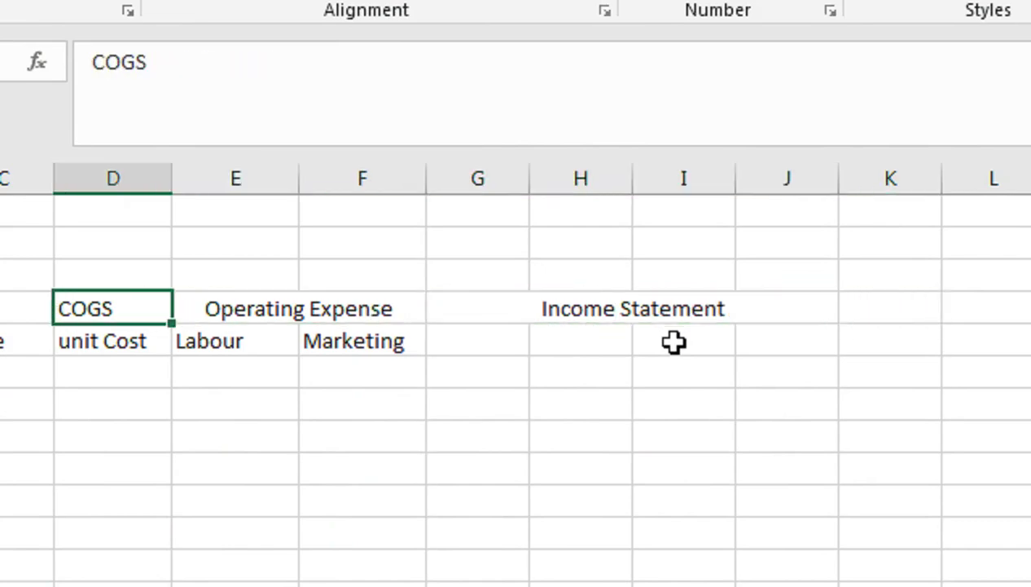
key(Right)
key(Right)
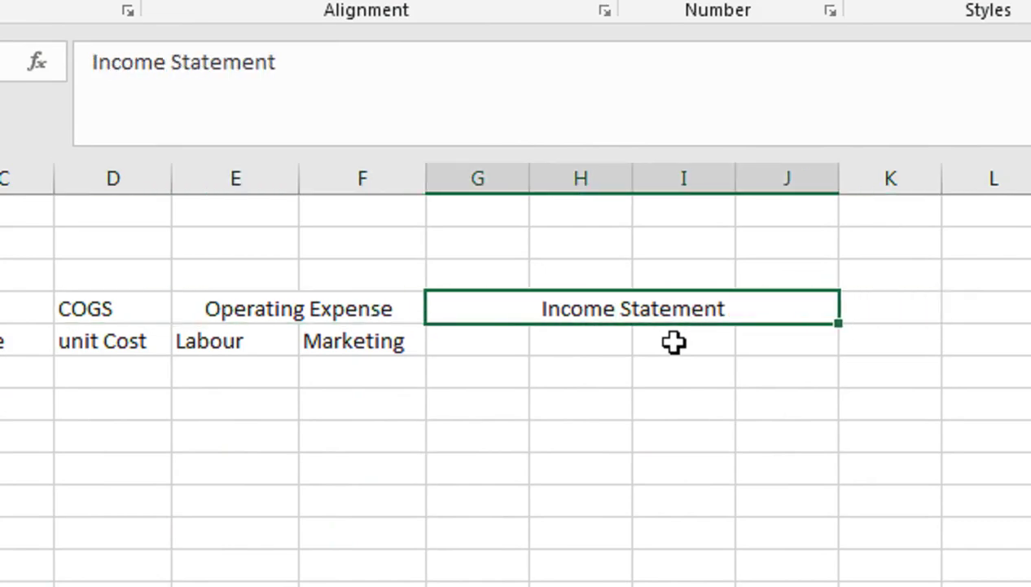
drag(36, 328, 35, 337)
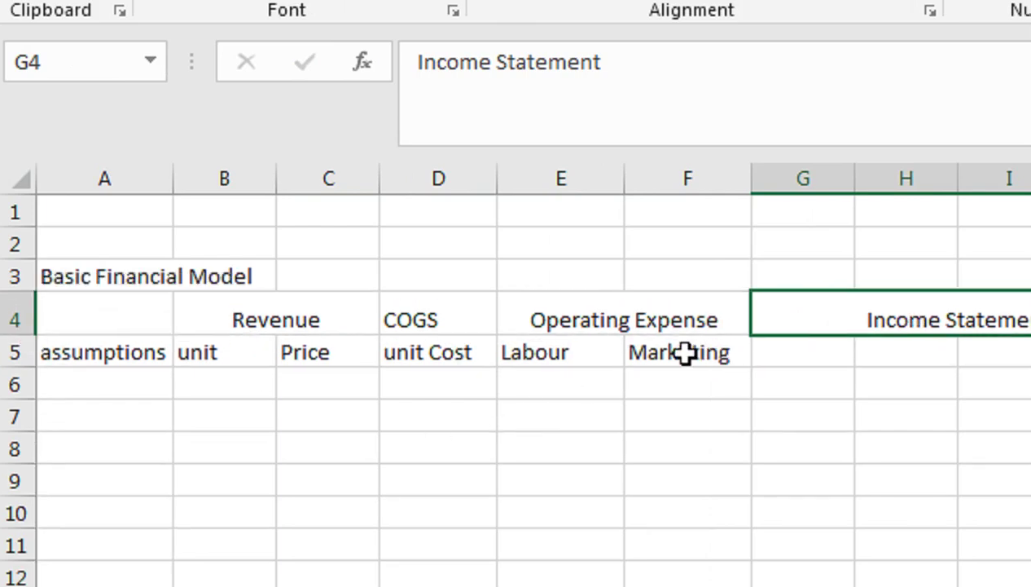
click(793, 352)
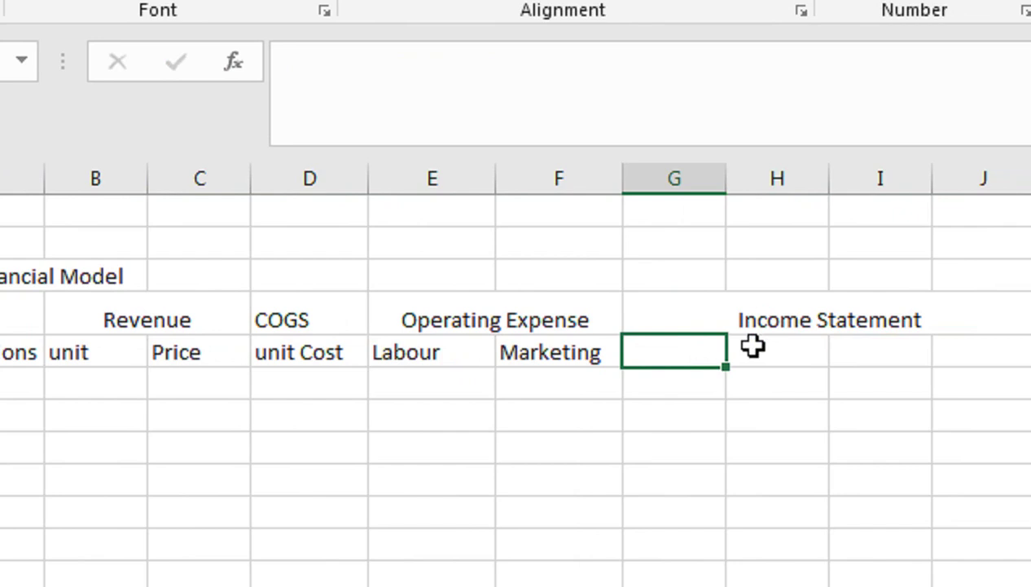
Enter 'Net Revenue' in G5 and autofit column G to it
text(Net Re)
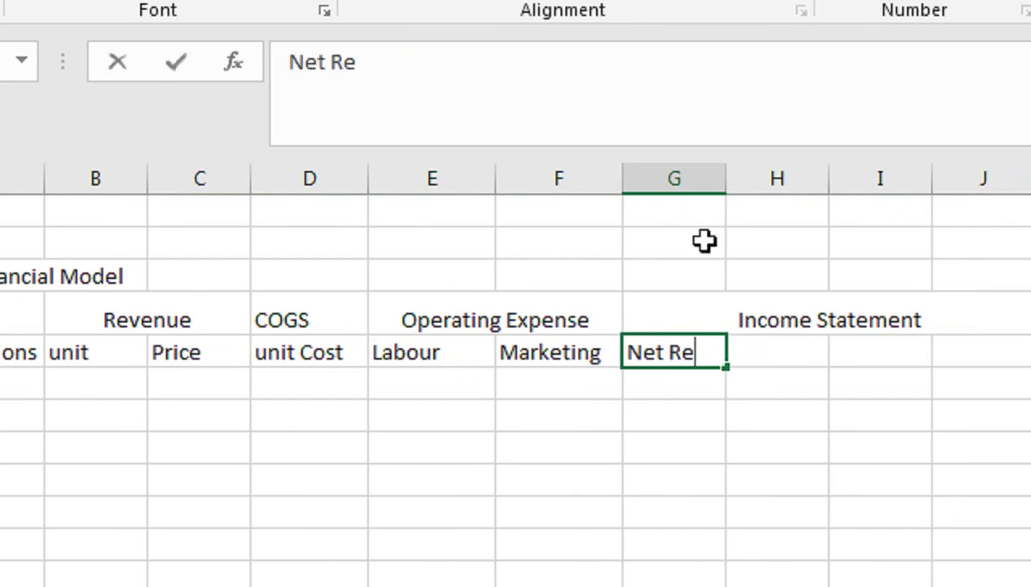
text(v)
text(enue)
key(ctrl+Return)
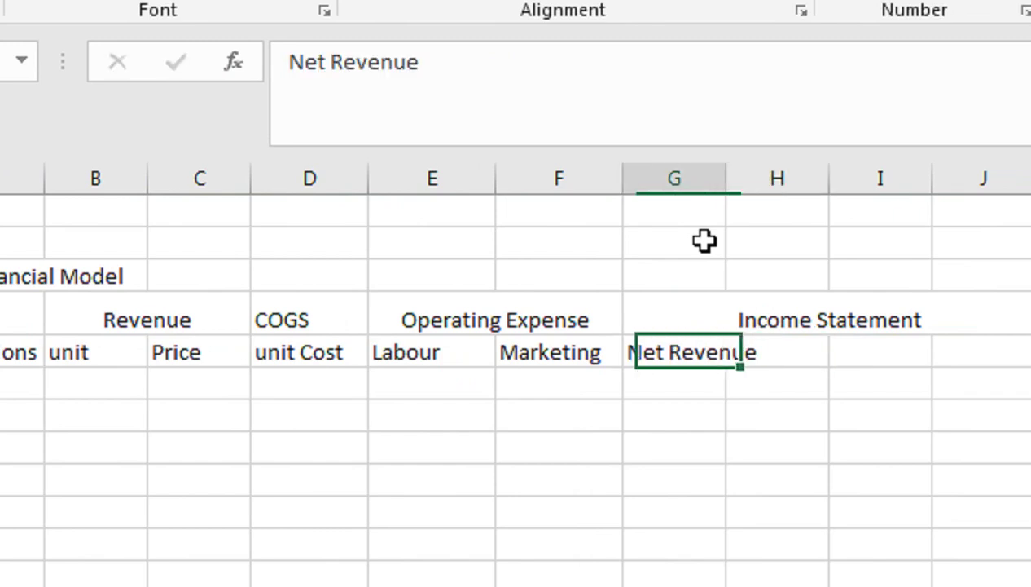
key(alt+h)
key(o)
key(i)
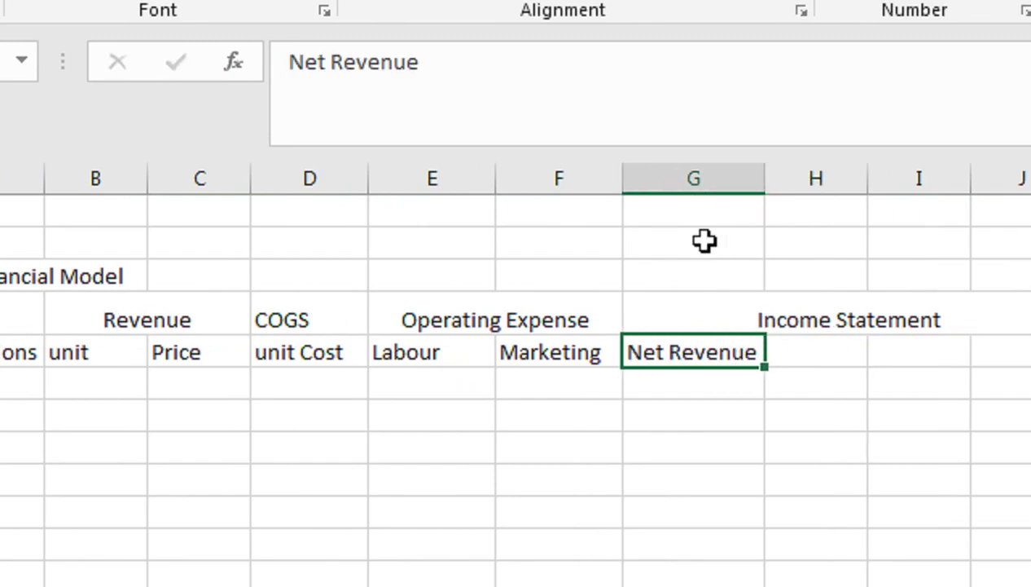
key(Tab)
Fill H5:J5 with 'COGS', 'Gross Profit' and 'GP%', autofitting column I
text(cop)
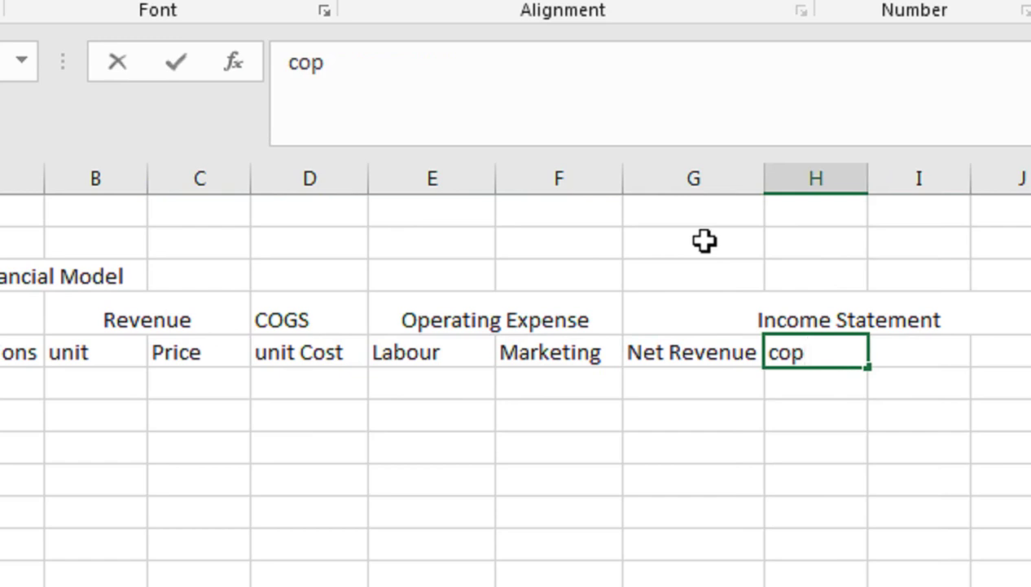
text(g)
key(BackSpace)
key(BackSpace)
key(BackSpace)
key(BackSpace)
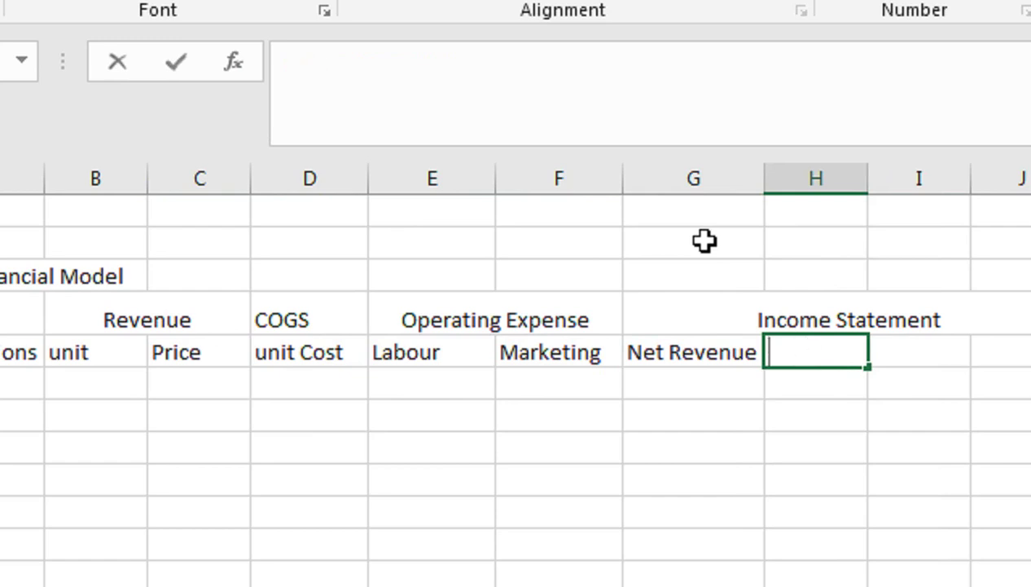
text(COGS)
key(Tab)
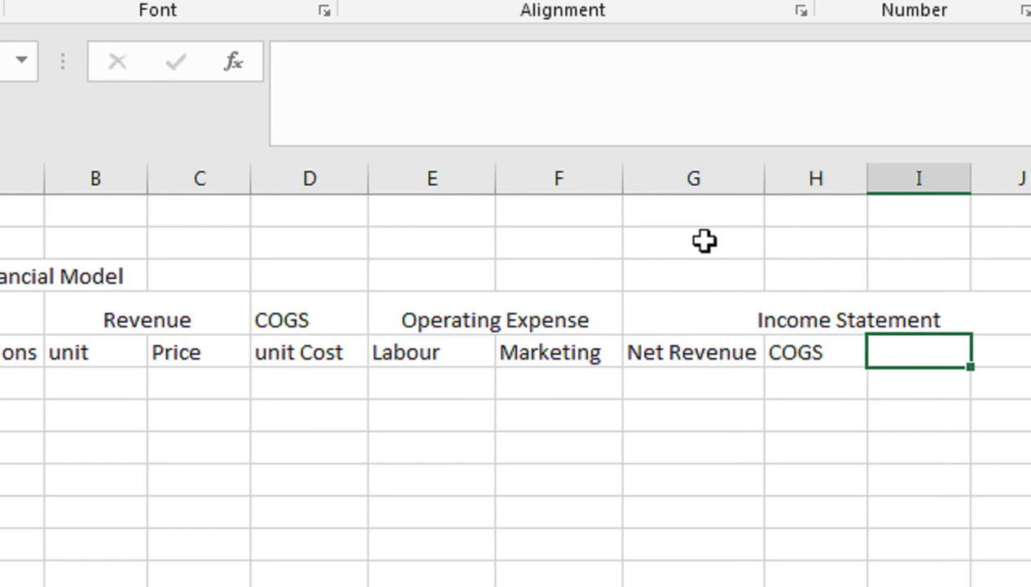
text(Gros)
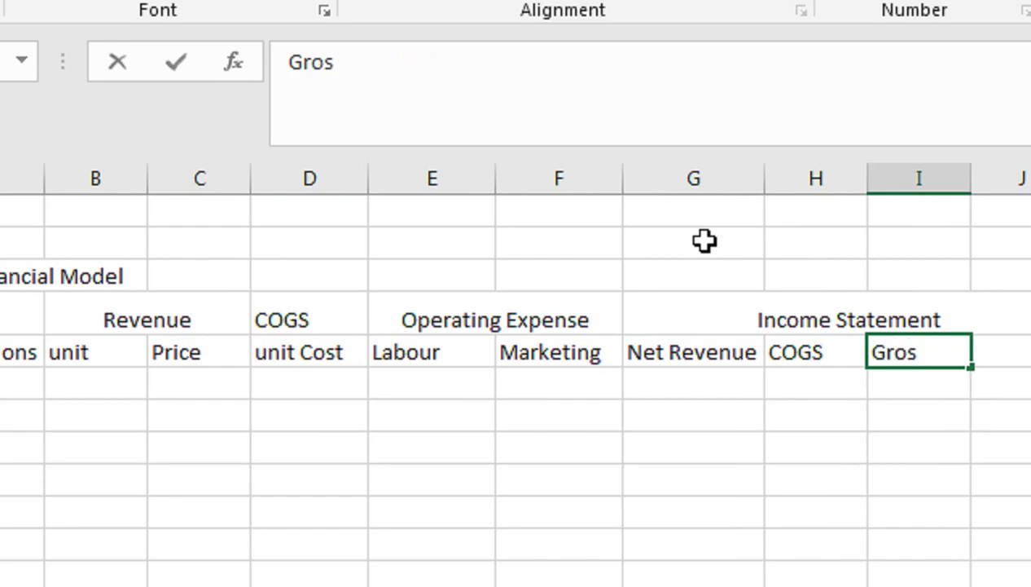
text(s PRofi)
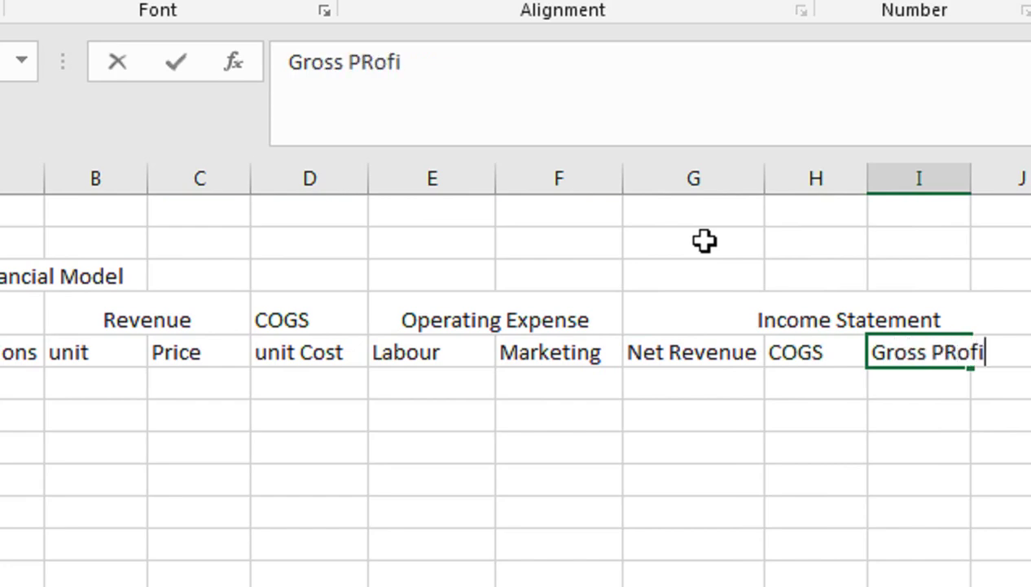
text(t)
key(Tab)
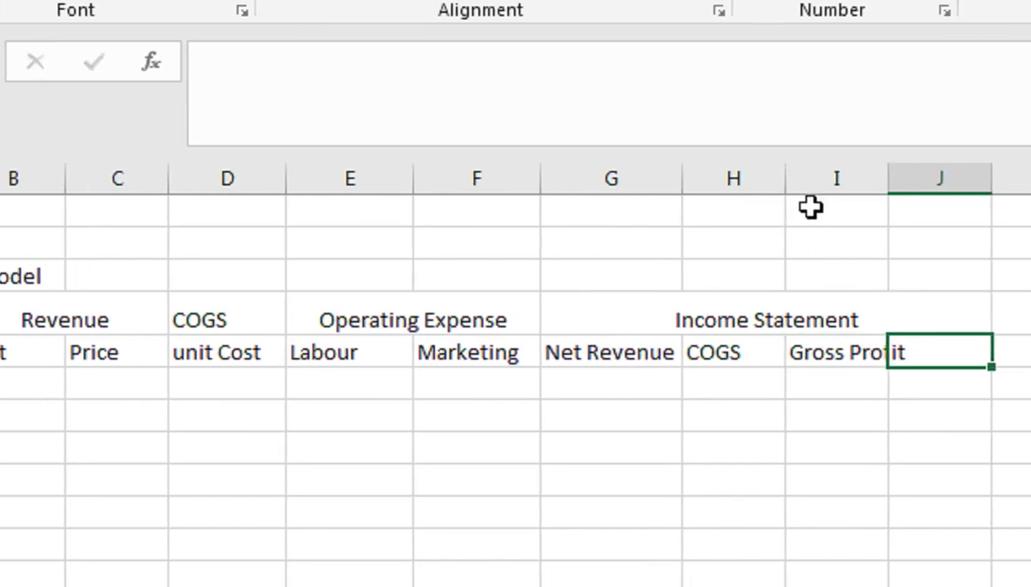
double_click(773, 166)
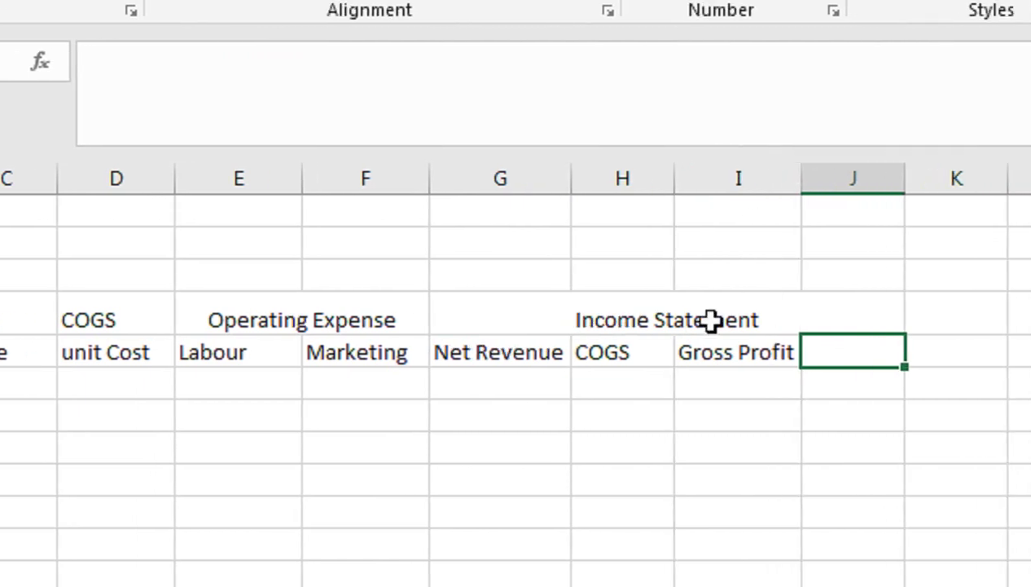
text(G)
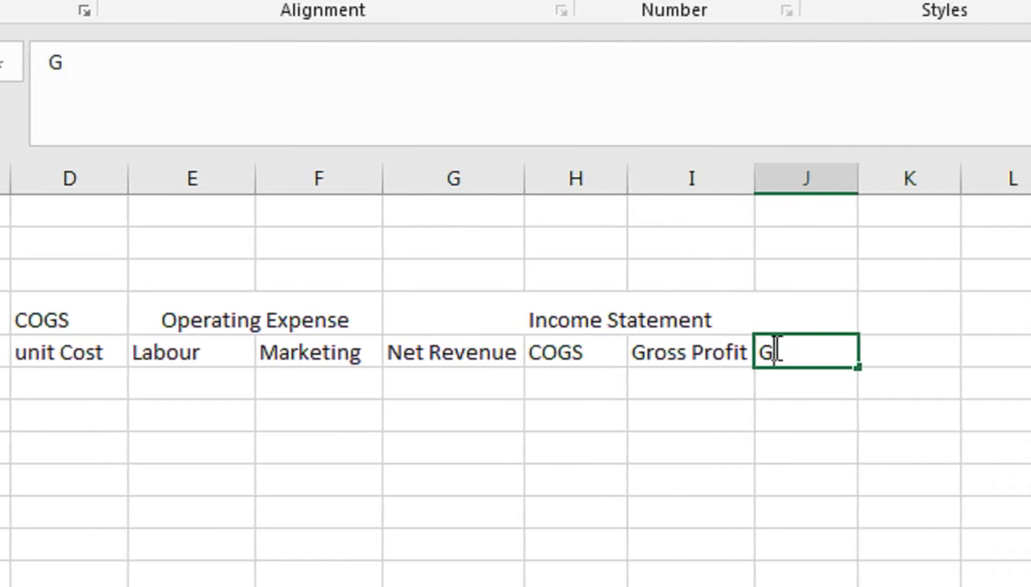
text(P)
text(%)
key(Return)
click(748, 332)
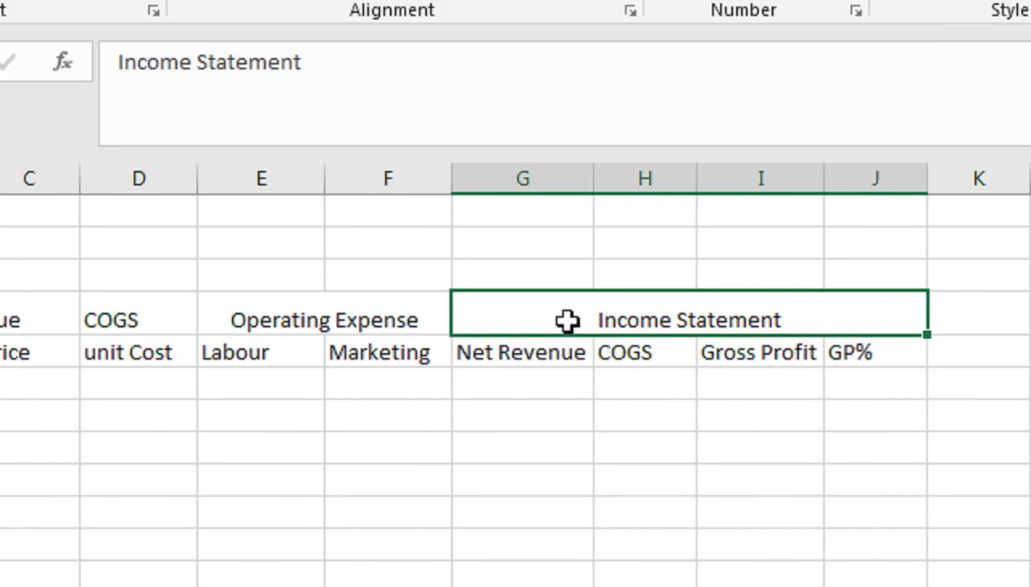
Fill the Income Statement block yellow and the Operating Expense block light green
drag(521, 323, 554, 341)
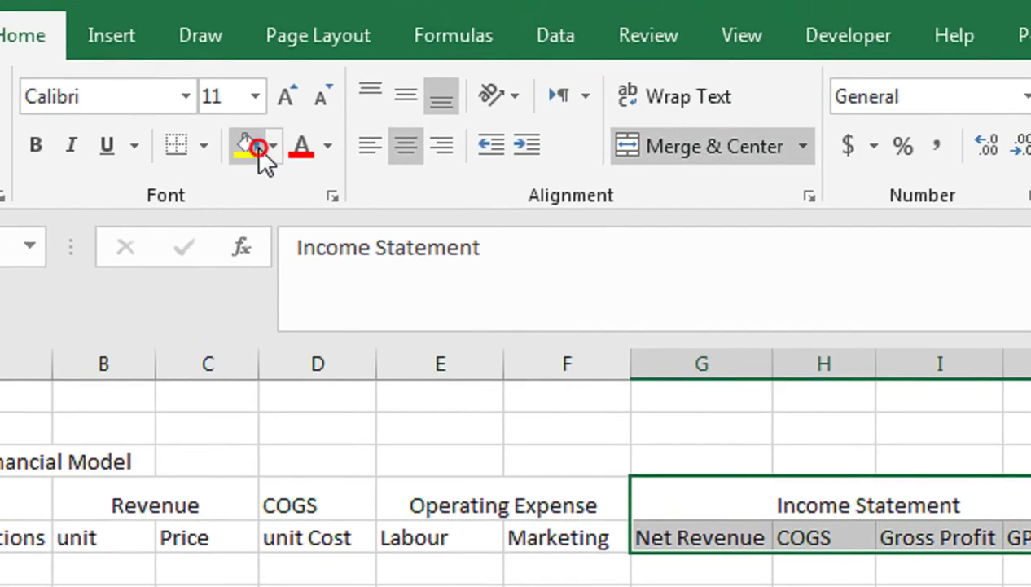
click(260, 154)
drag(444, 477, 506, 494)
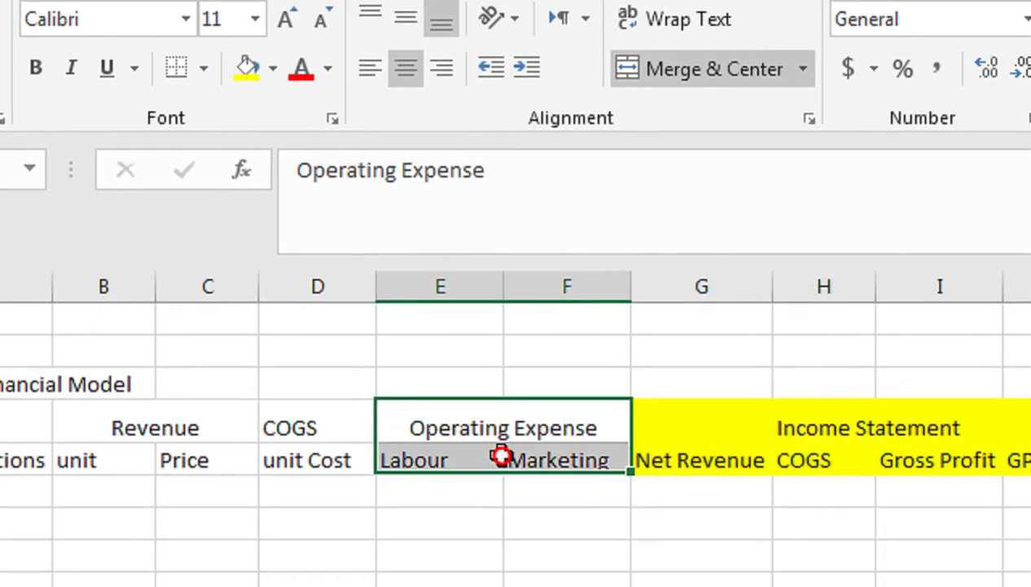
key(alt+h)
key(h)
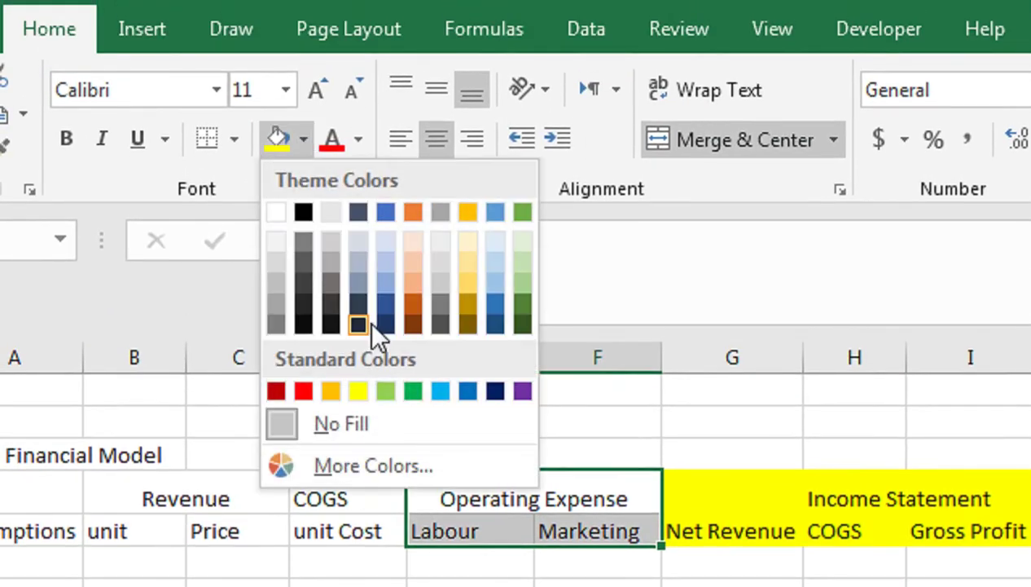
click(385, 392)
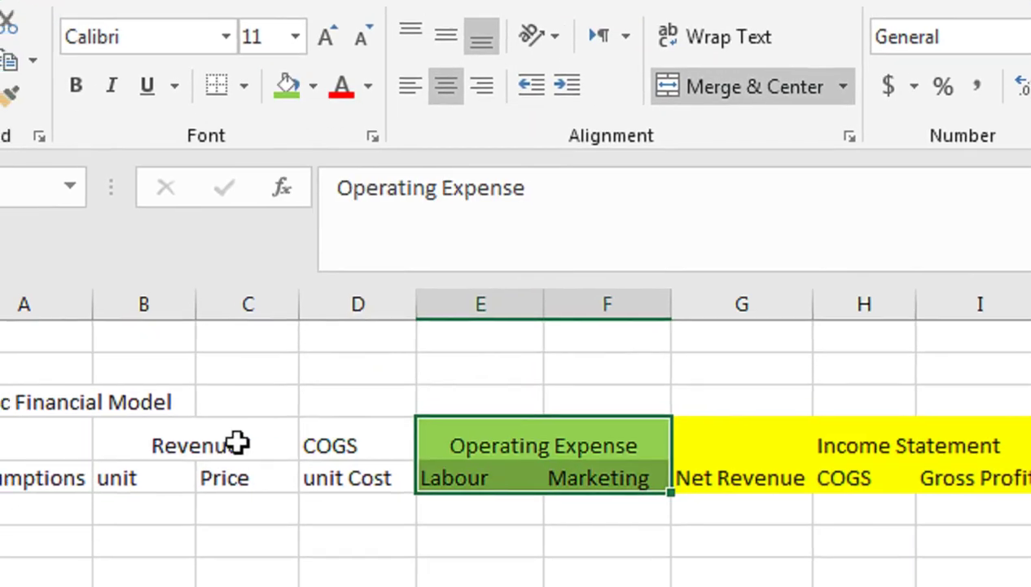
Fill the Revenue block blue and the COGS block light green
click(263, 441)
drag(263, 441, 281, 476)
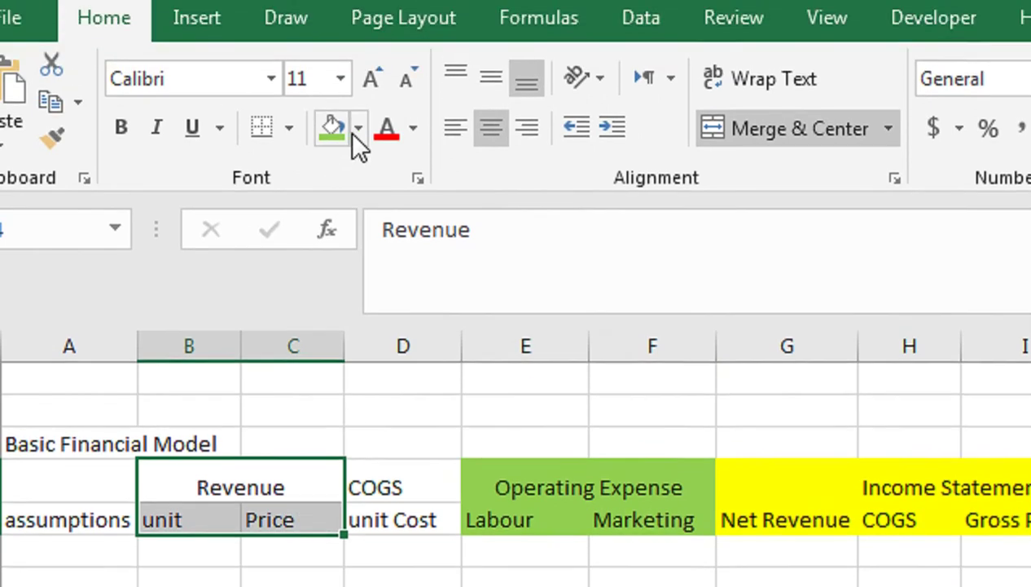
click(356, 131)
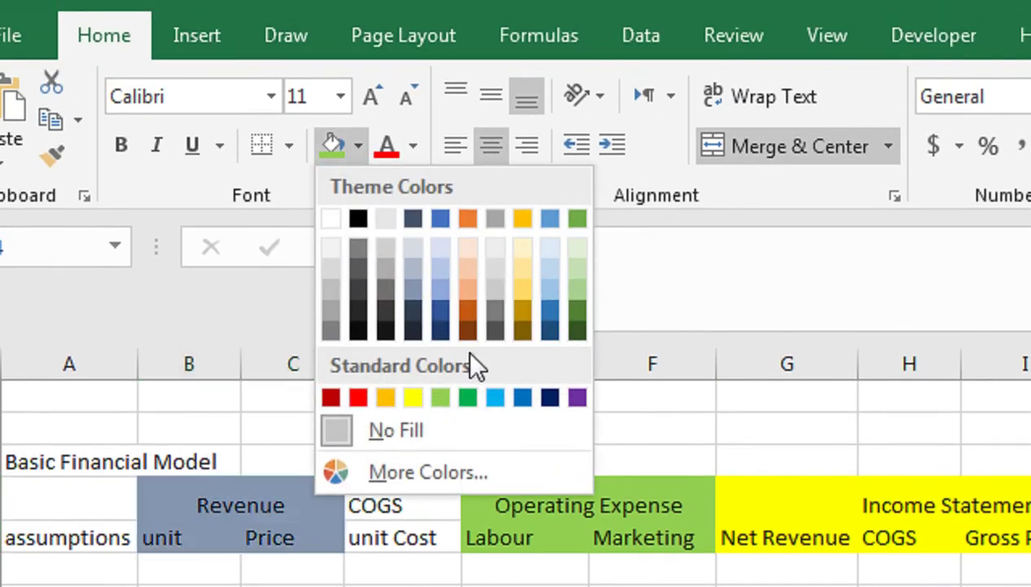
click(493, 400)
drag(396, 499, 412, 539)
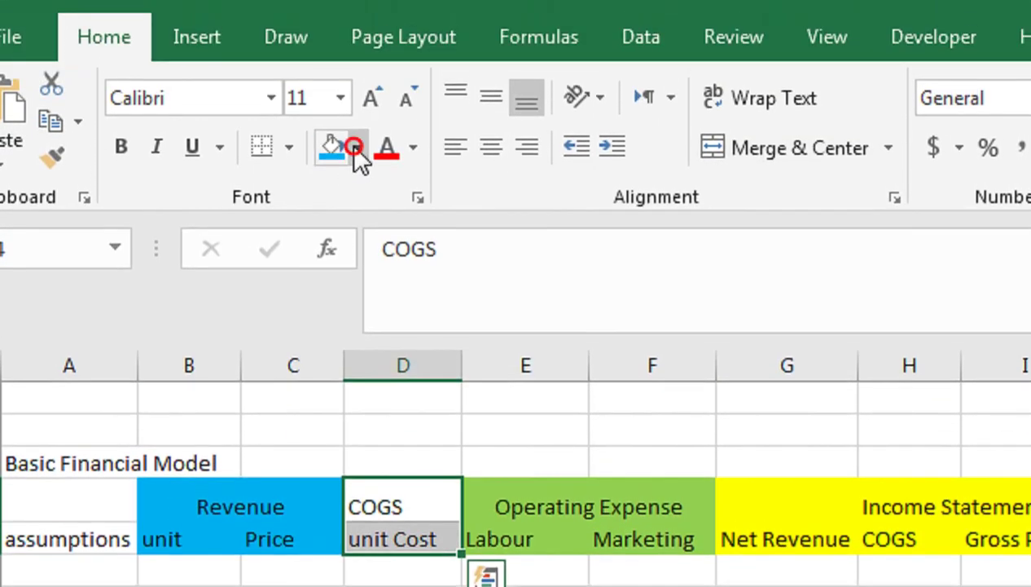
click(355, 147)
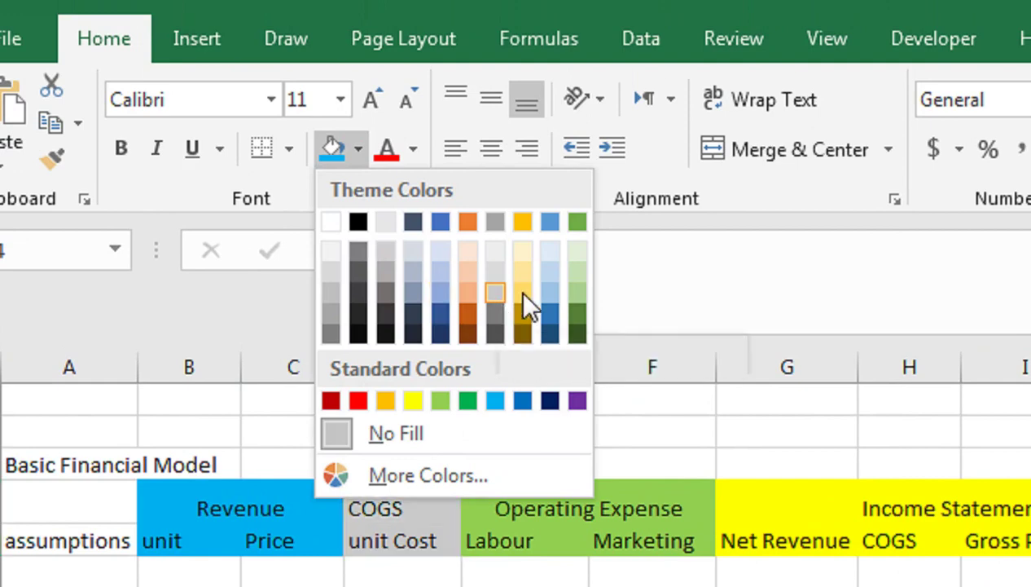
click(569, 272)
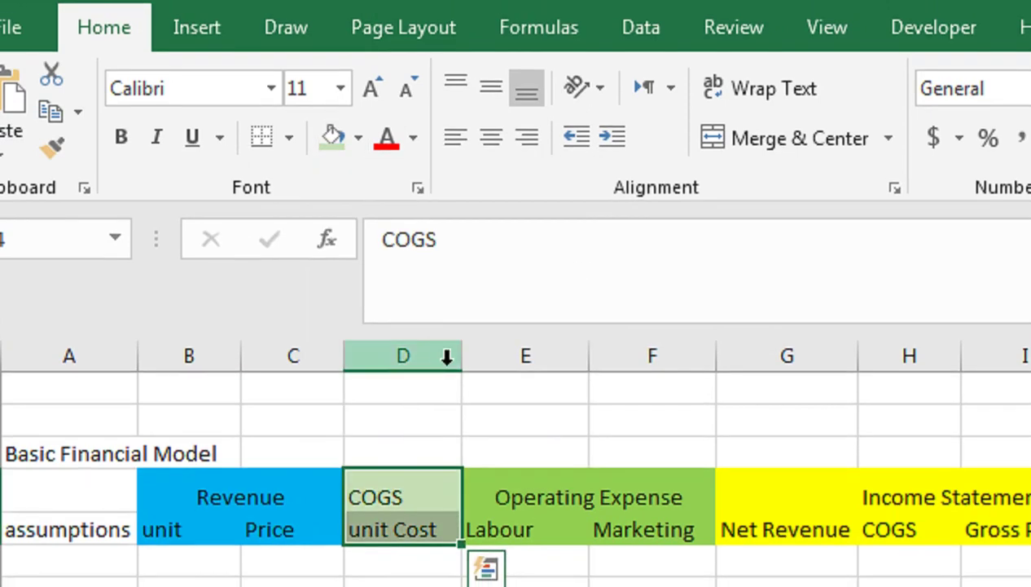
Widen columns B and D, then centre row 4 headers and enlarge them to 14 pt
drag(462, 367, 487, 367)
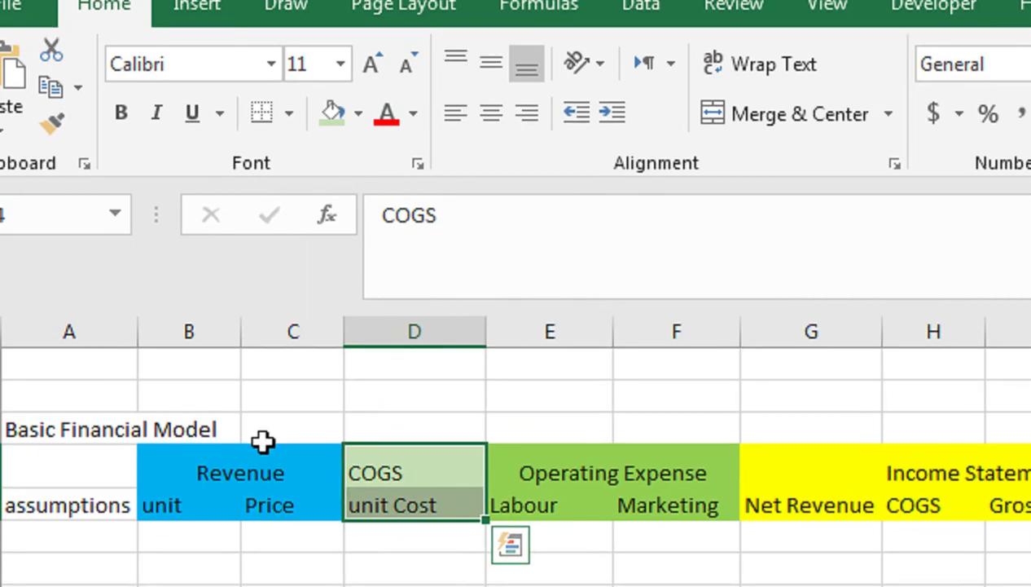
drag(257, 326, 302, 329)
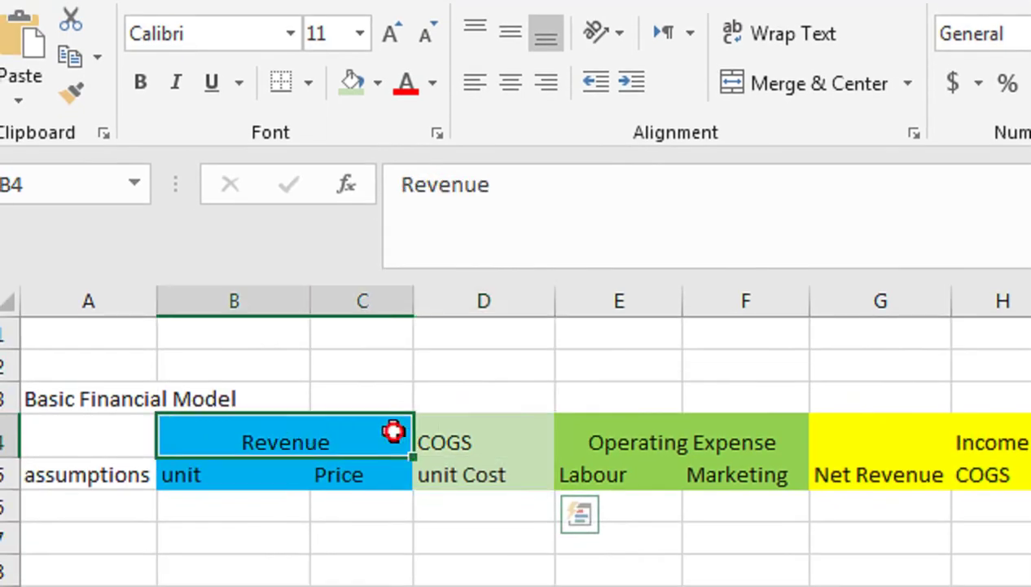
drag(244, 471, 1009, 469)
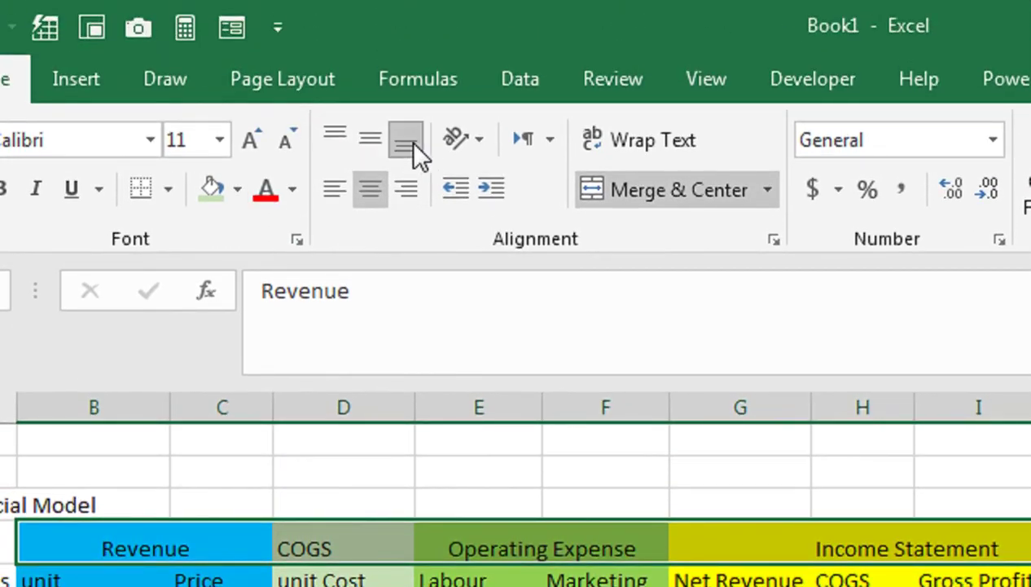
click(364, 142)
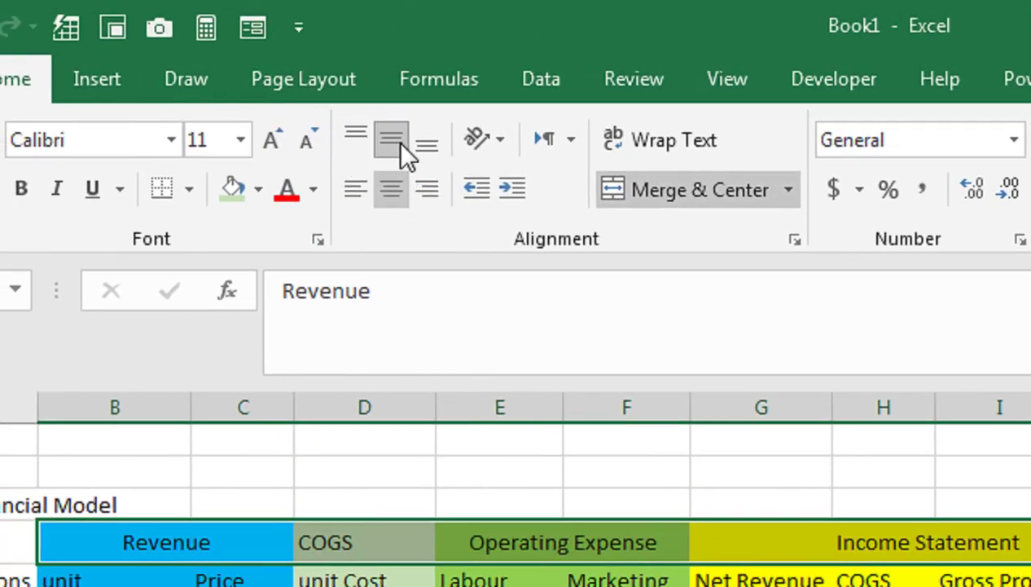
click(380, 194)
click(380, 194)
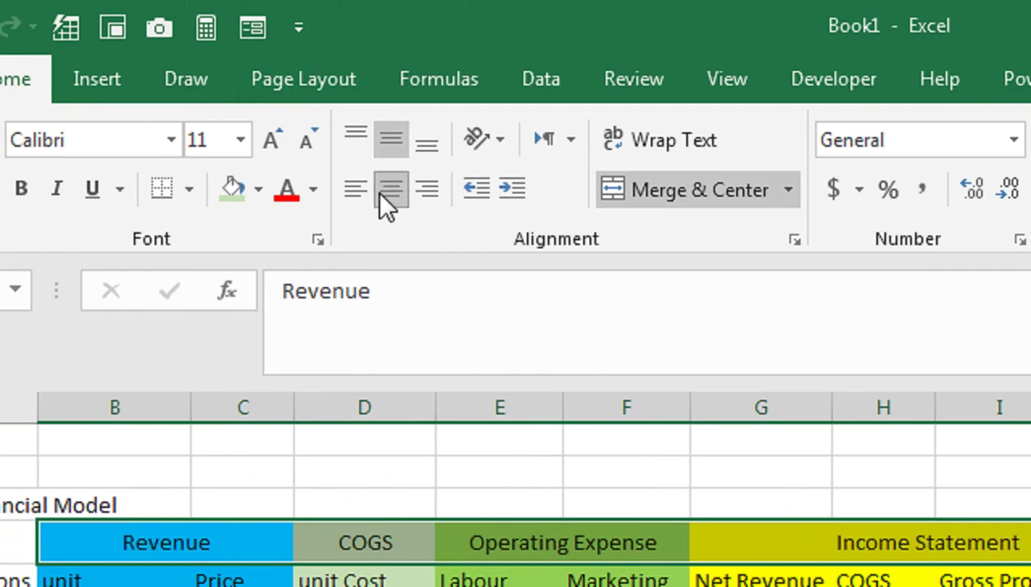
click(270, 143)
click(270, 143)
Bold the row 4 group headers and raise row 4 to height 24
click(159, 184)
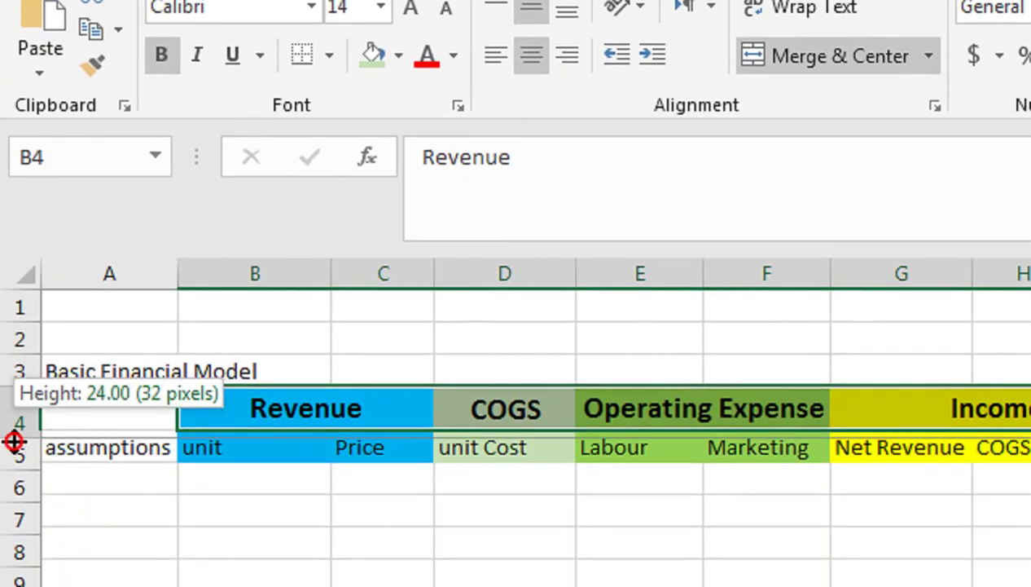
drag(3, 475, 3, 487)
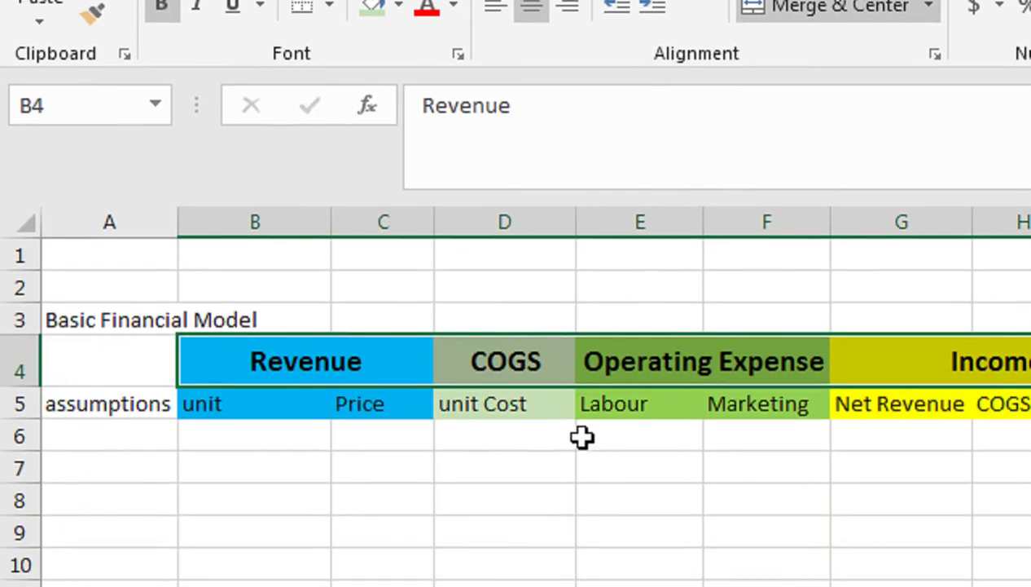
click(841, 348)
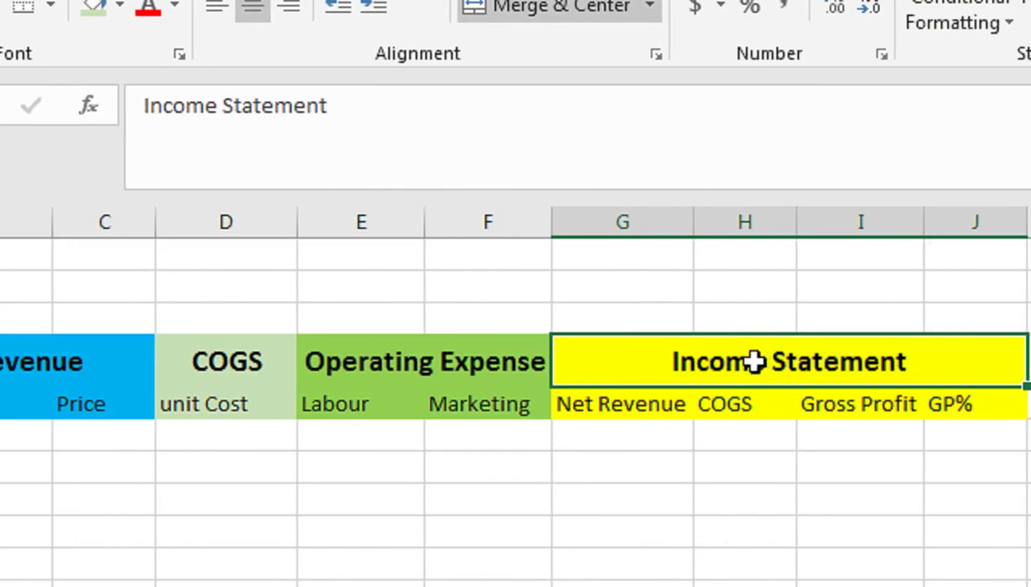
Widen column D to 15 and columns E and F to 12.14 each
drag(298, 223, 334, 224)
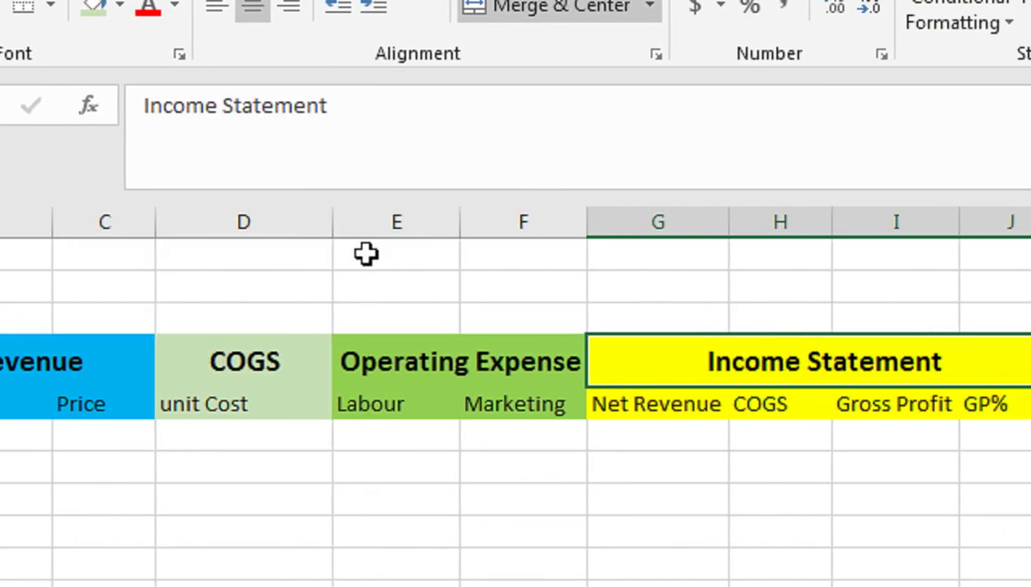
mouse_move(448, 220)
mouse_down()
mouse_move(489, 220)
mouse_move(456, 224)
mouse_move(479, 224)
mouse_up()
drag(616, 219, 661, 219)
click(774, 359)
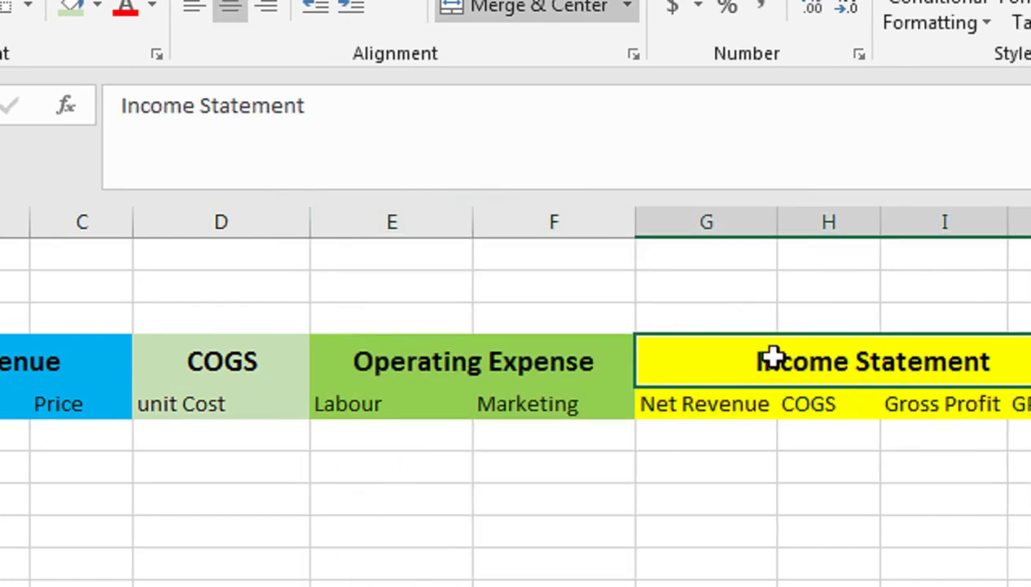
scroll(827, 401, right, 2)
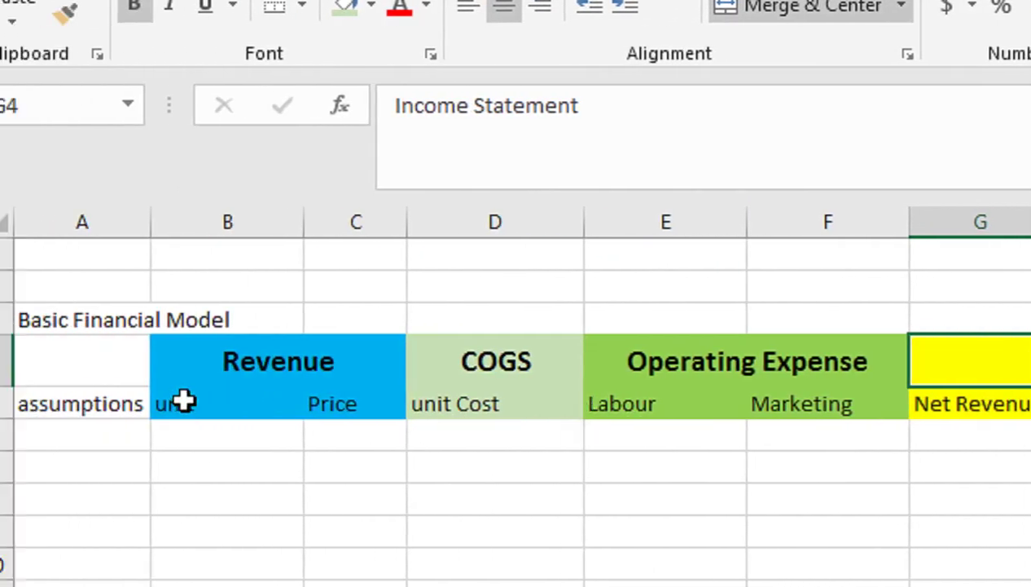
drag(140, 401, 985, 393)
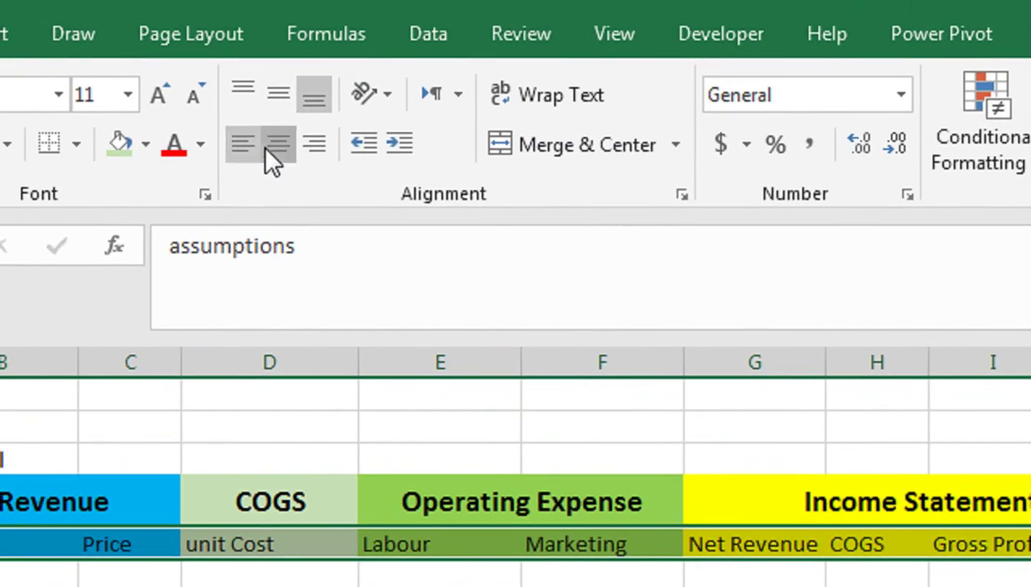
Centre the row 5 sub-headings, then select Operating Expense with Labour and Marketing
click(278, 154)
click(856, 554)
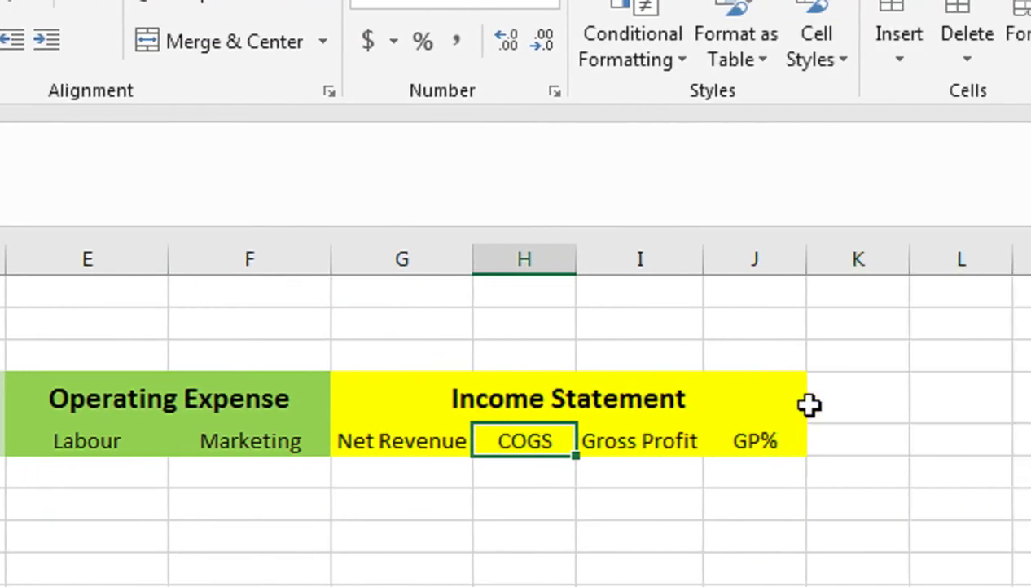
click(790, 405)
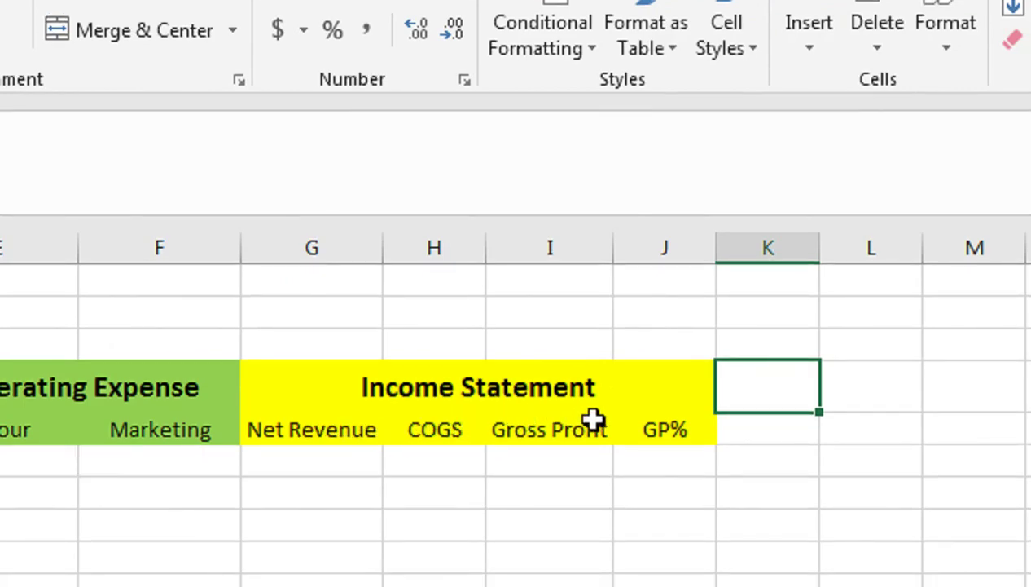
click(649, 423)
click(769, 395)
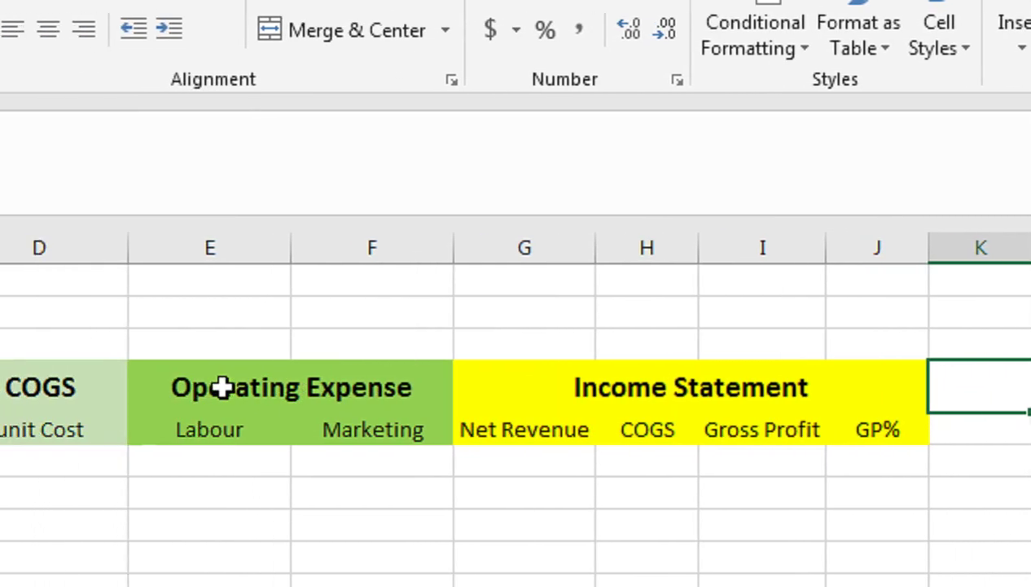
drag(222, 387, 334, 436)
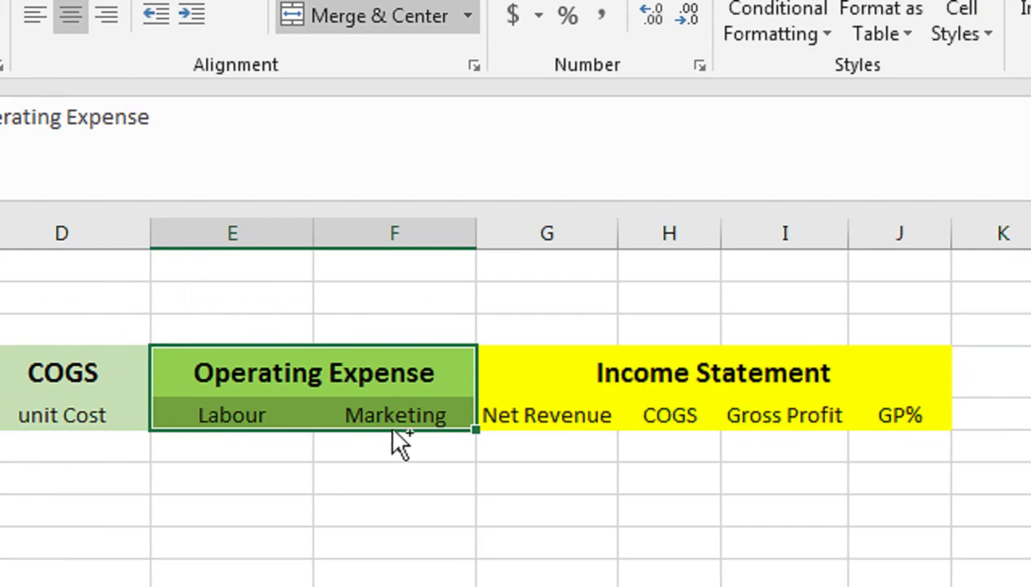
Move the Operating Expense block to just after the GP% column
key(ctrl+c)
click(1000, 370)
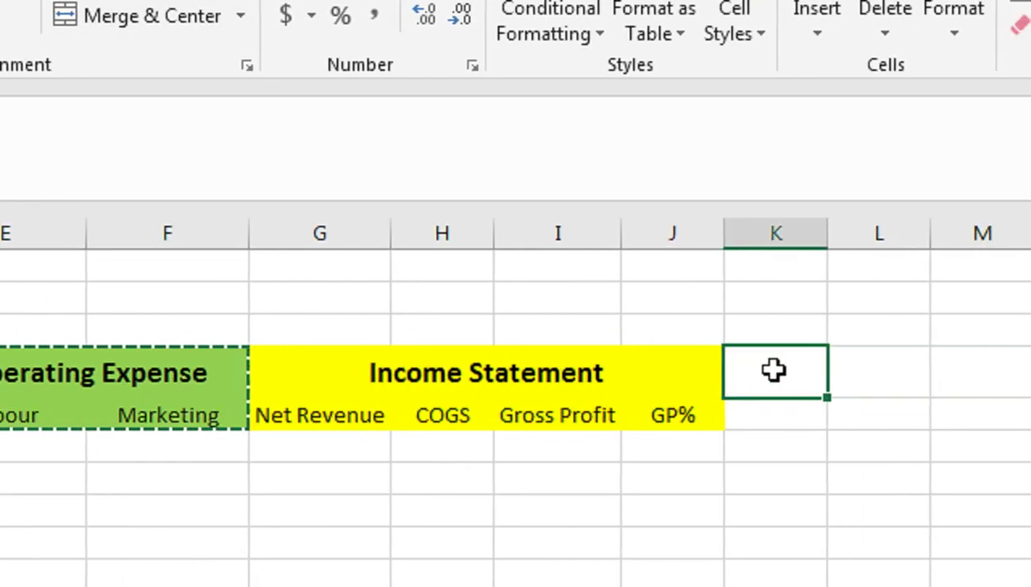
key(ctrl+v)
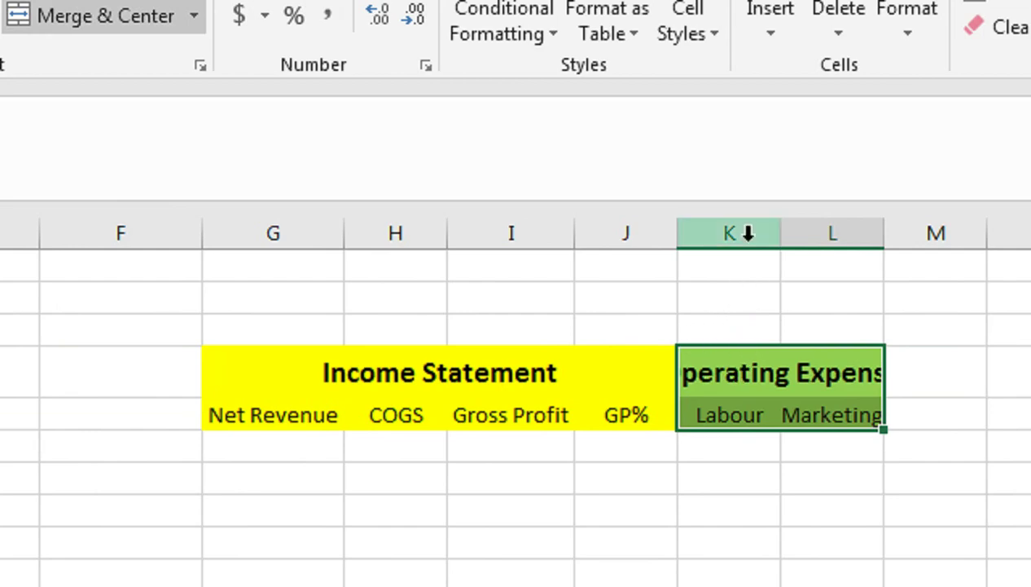
Delete the empty columns E and F, then merge Operating Expense across I4:K4
mouse_move(732, 232)
mouse_down()
mouse_move(762, 224)
mouse_move(758, 233)
mouse_move(821, 233)
mouse_up()
scroll(525, 361, left, 3)
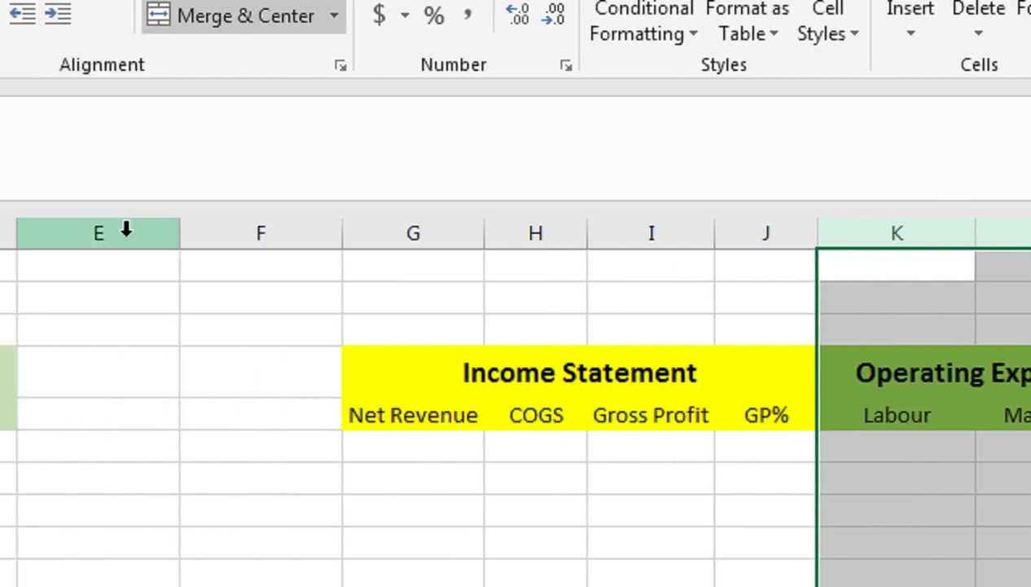
drag(127, 232, 322, 230)
right_click(436, 378)
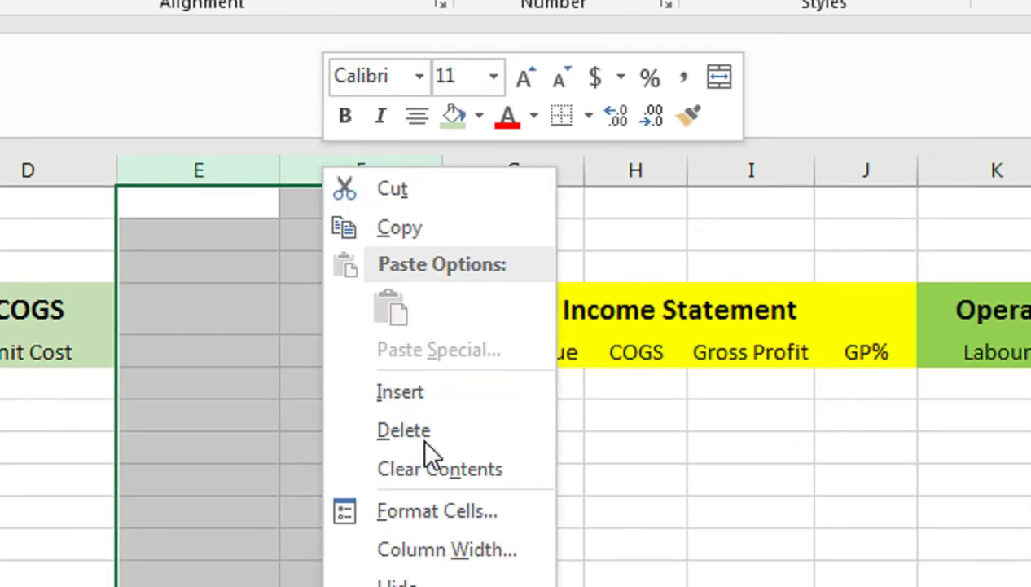
click(424, 431)
drag(782, 277, 929, 277)
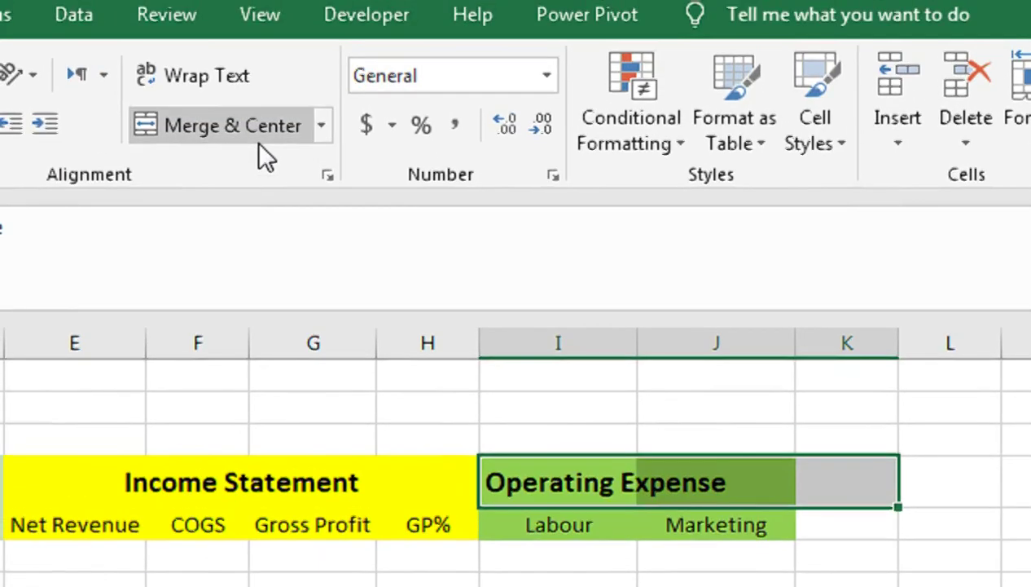
click(259, 147)
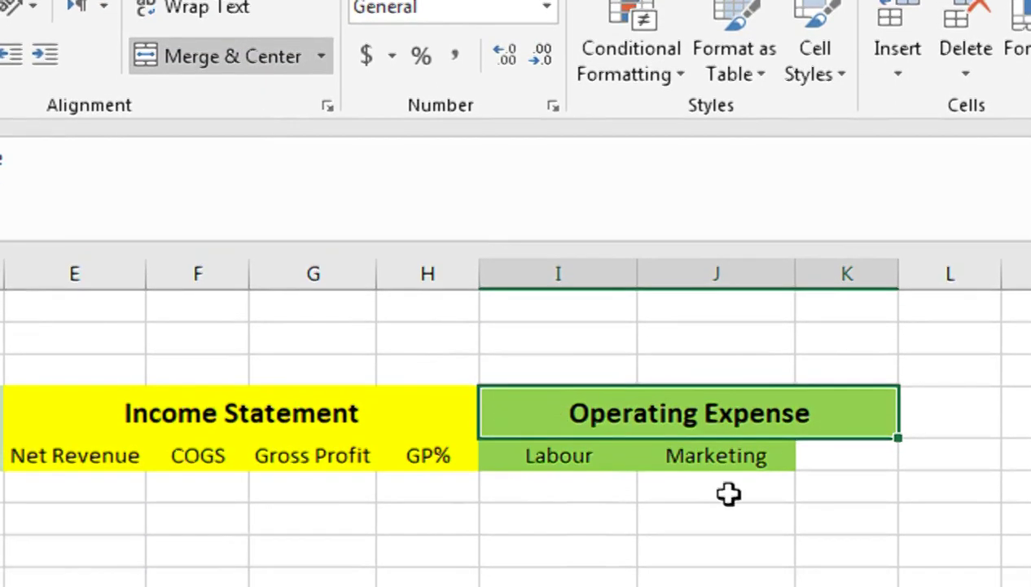
Enter a Total heading in K5 and copy Marketing's green fill onto it
click(774, 440)
text(tal)
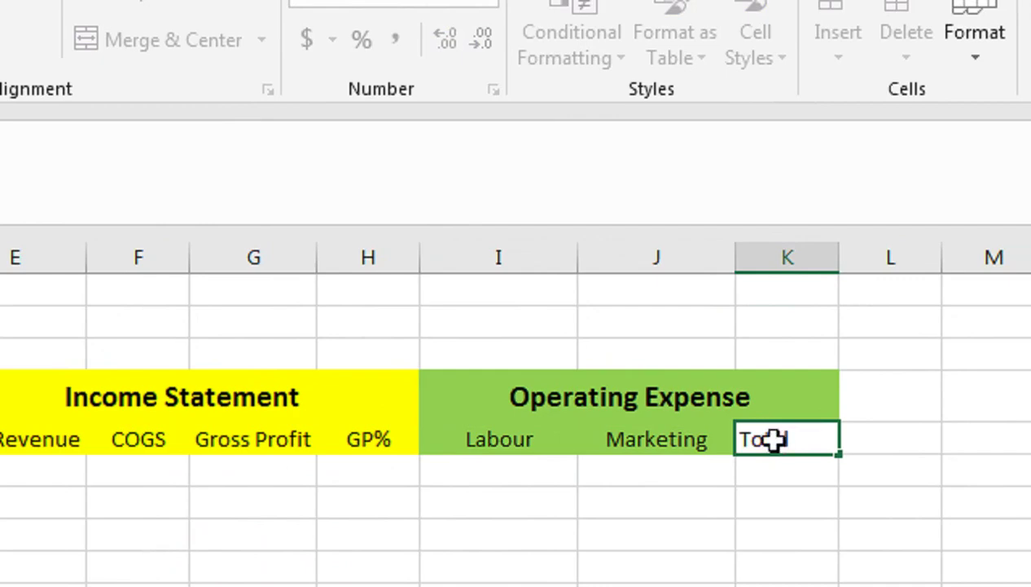
key(Return)
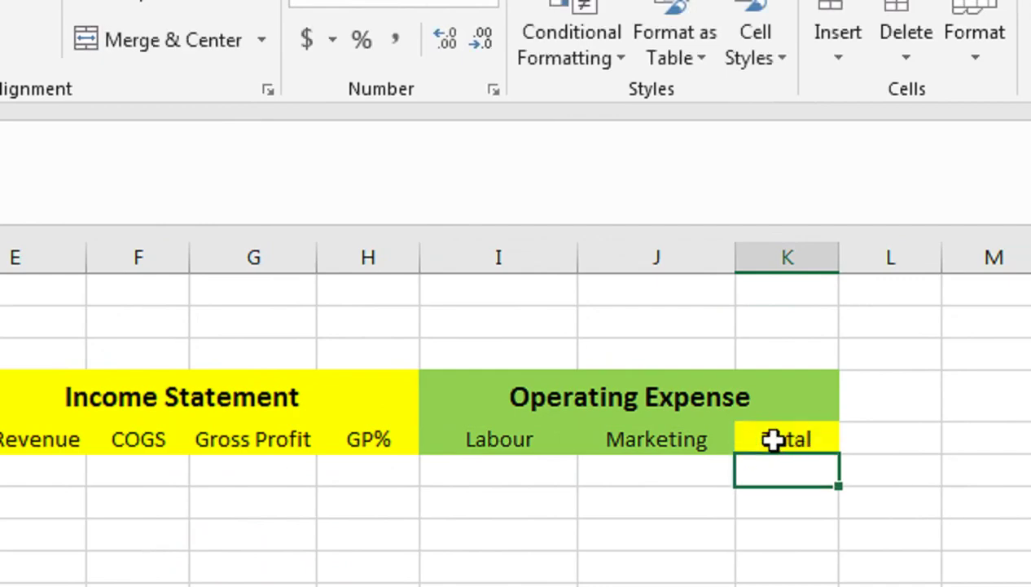
click(656, 439)
click(51, 80)
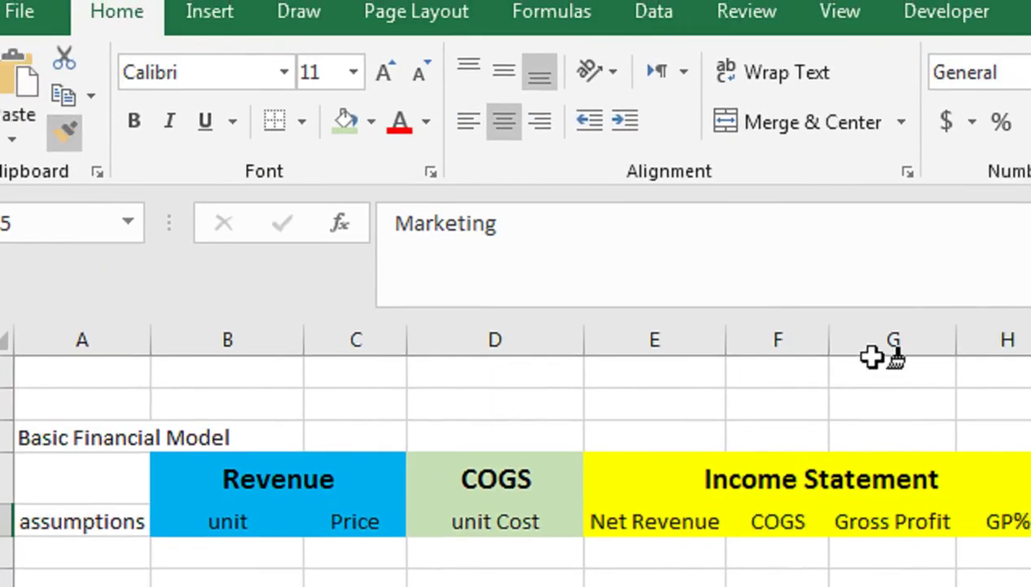
click(904, 469)
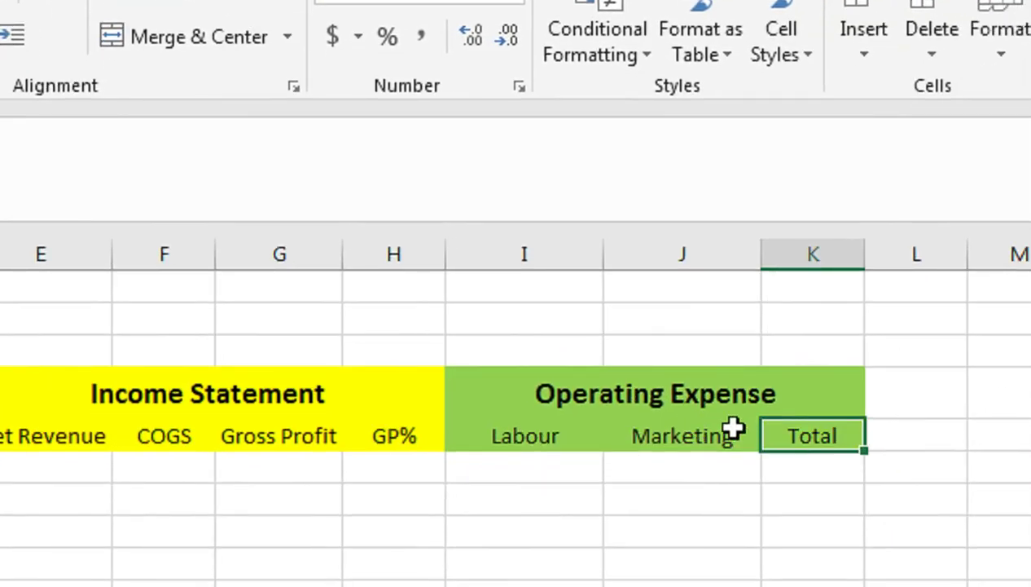
Add Operating Income and Operating Margin headings in L5:M5, autofitting both column widths
click(839, 467)
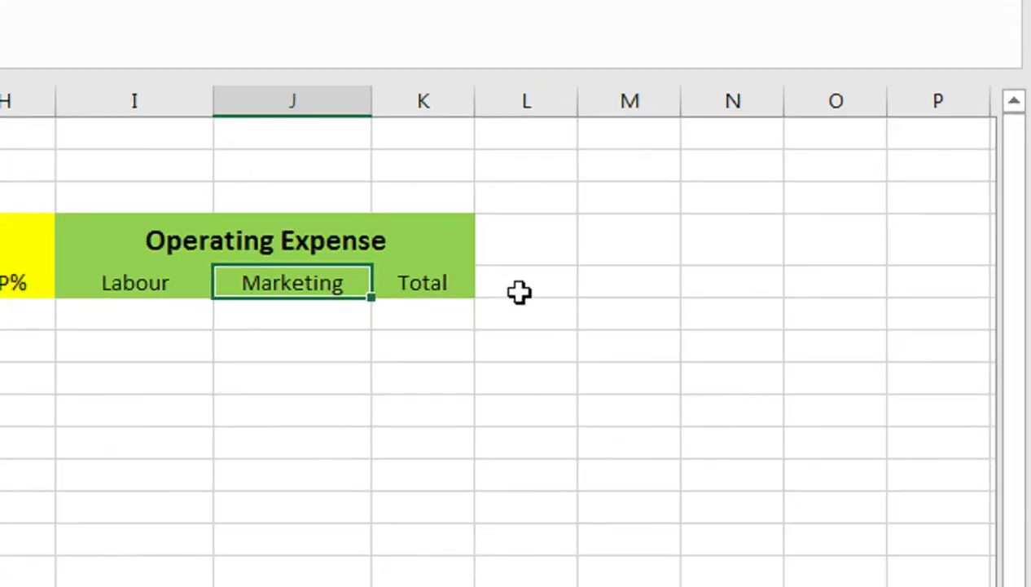
key(Tab)
key(Tab)
text(Operating Income)
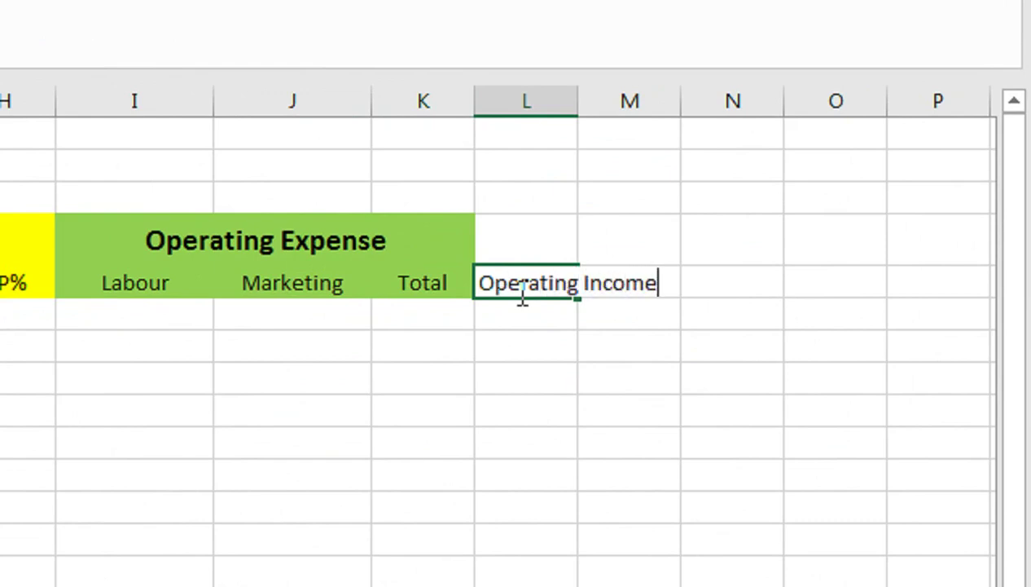
key(Tab)
click(519, 292)
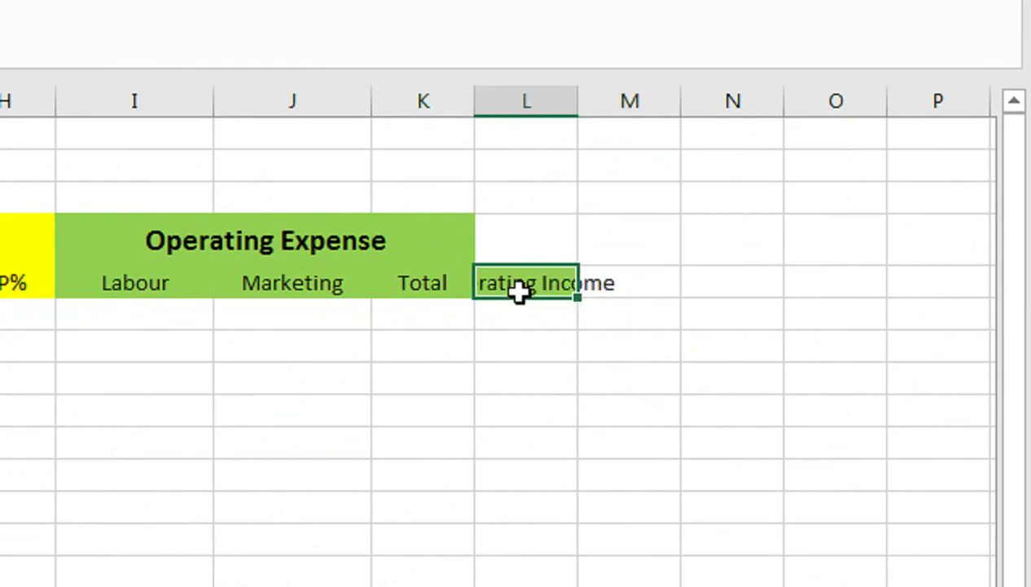
double_click(576, 142)
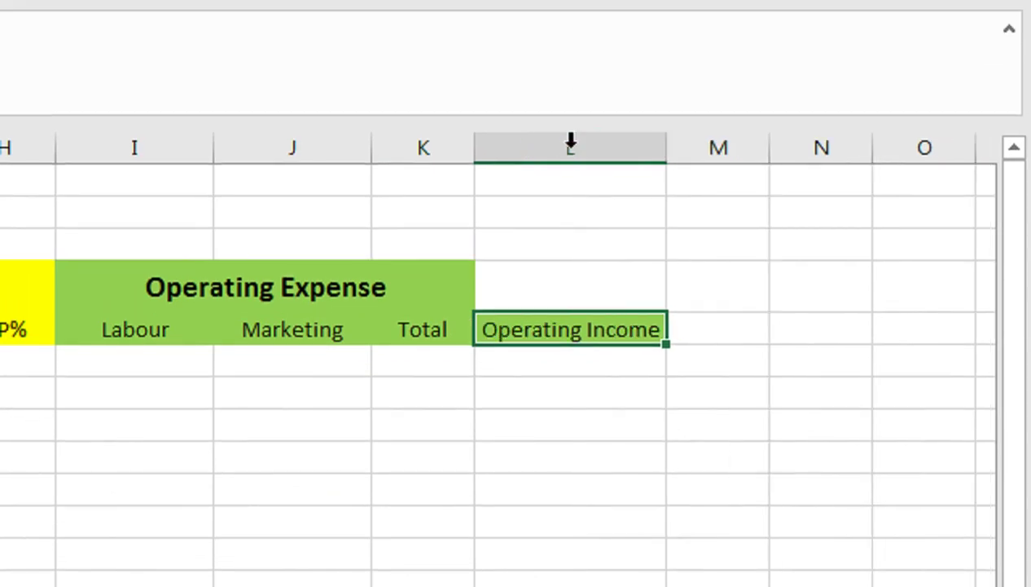
click(711, 334)
text(Operating Margin)
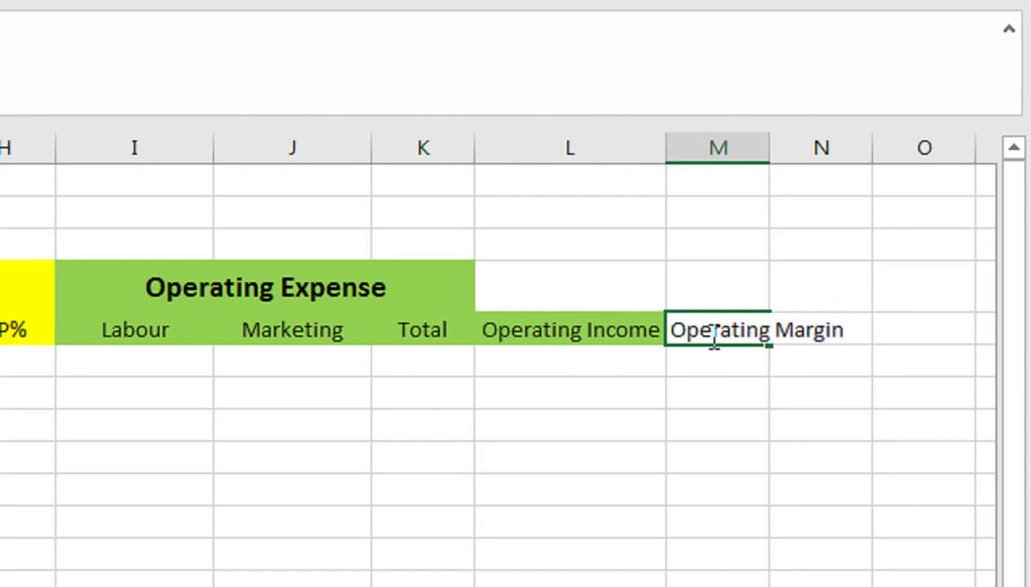
key(Return)
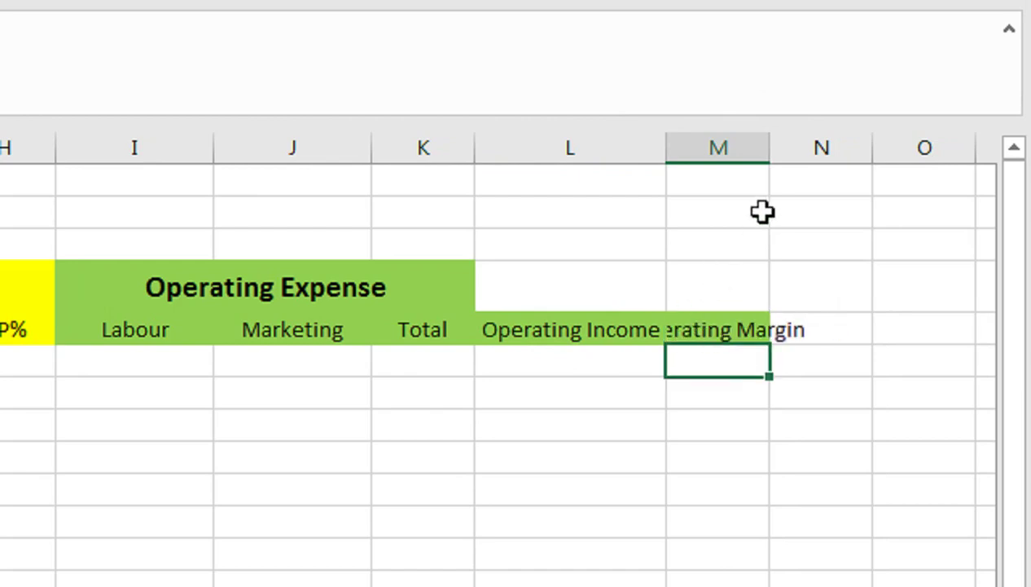
double_click(769, 148)
click(643, 326)
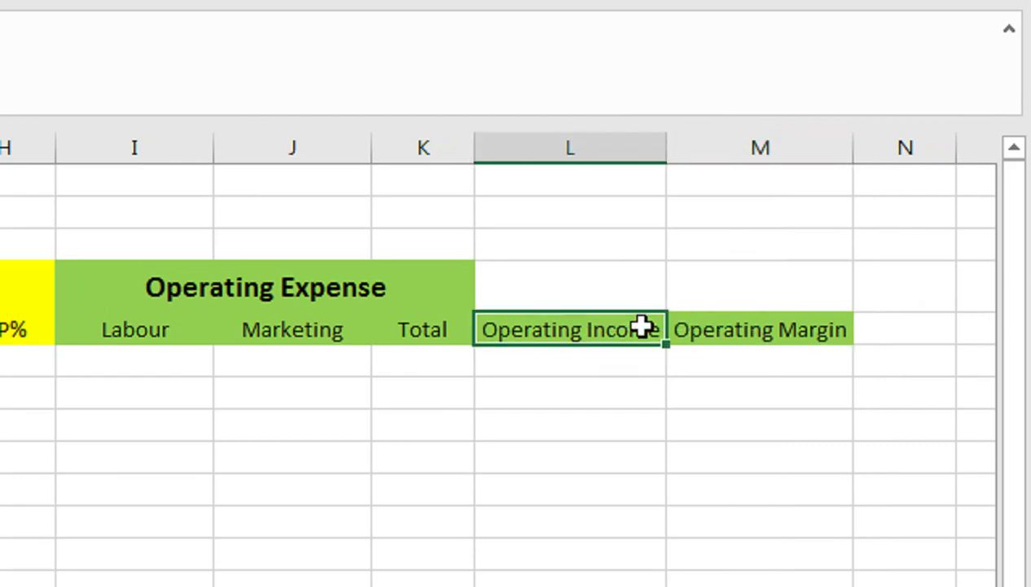
Add a Tax heading in N5 and Merge & Center the header cells above L:N
click(895, 323)
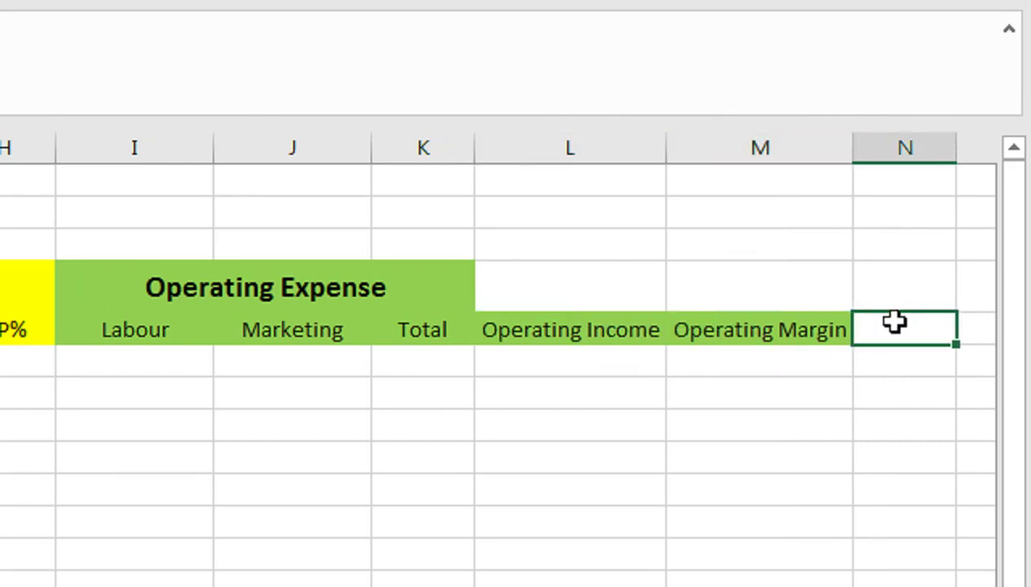
text(ta)
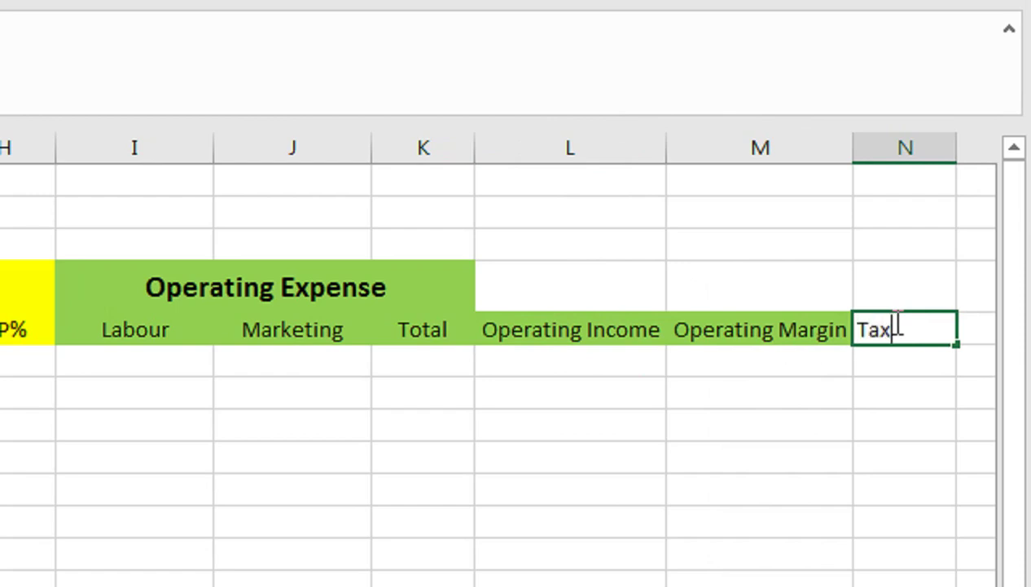
key(Return)
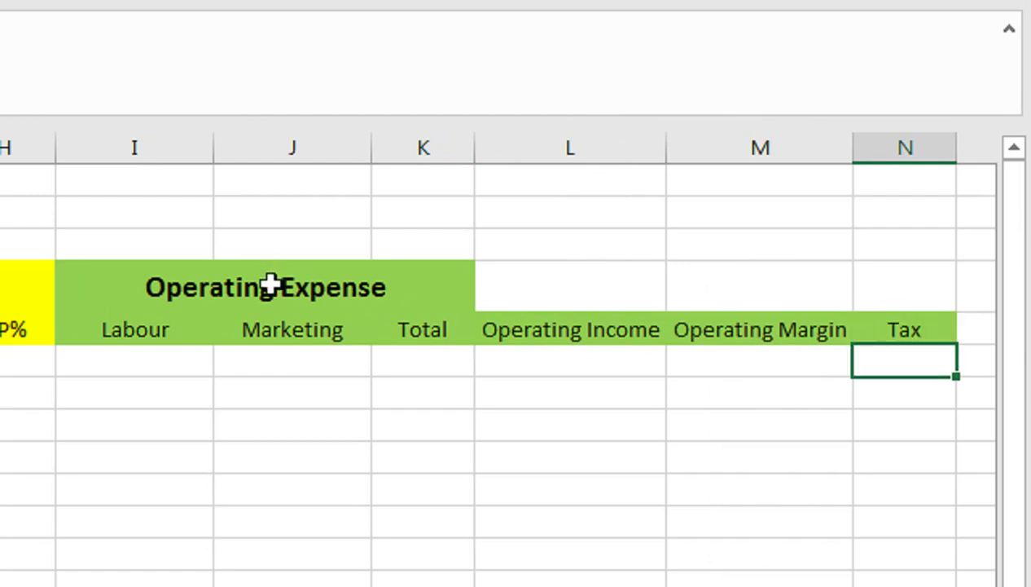
drag(633, 285, 925, 287)
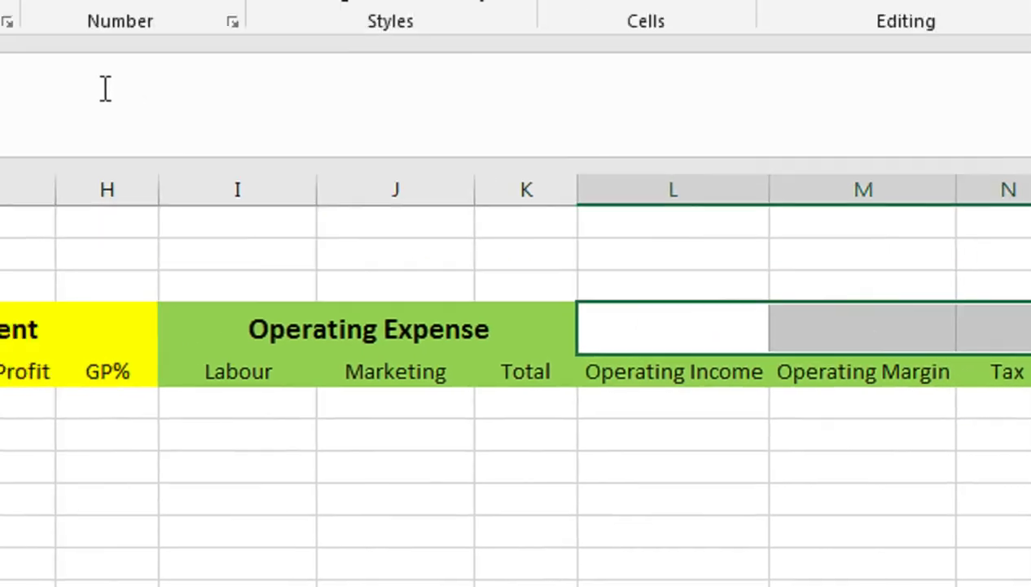
click(224, 133)
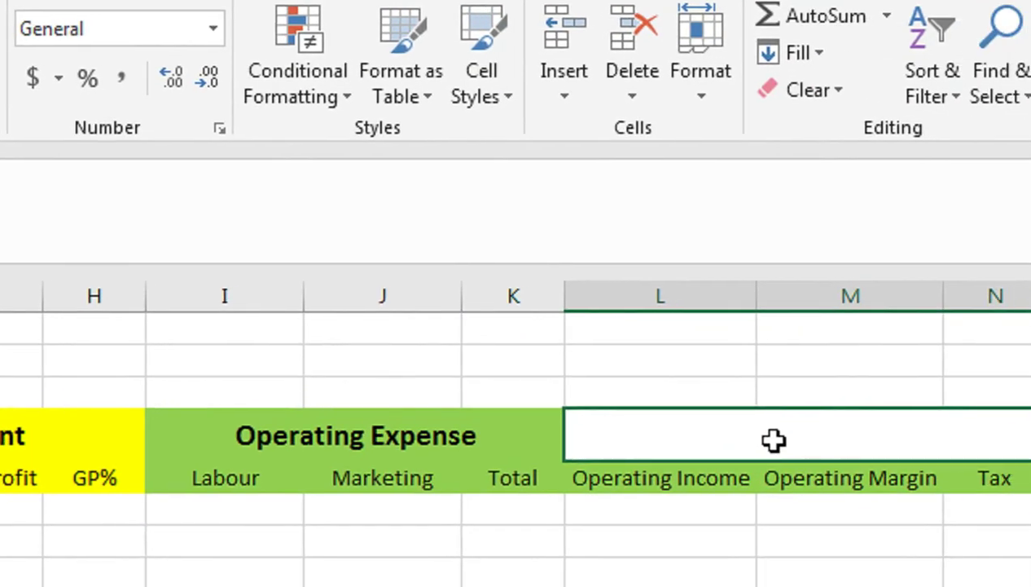
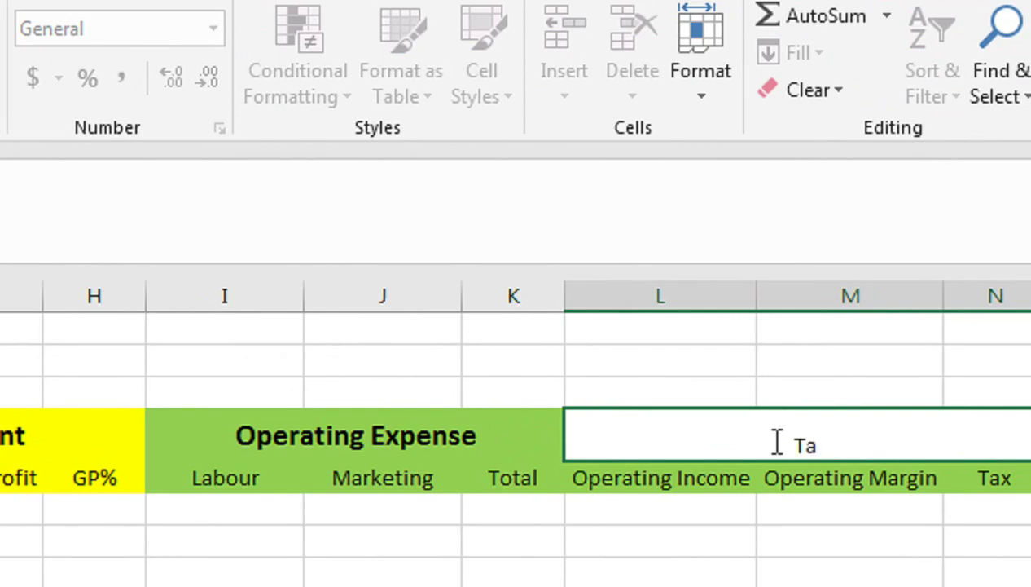
Complete the 'Tax 40%' heading and make it green-filled, bold and size 14
text(x 40)
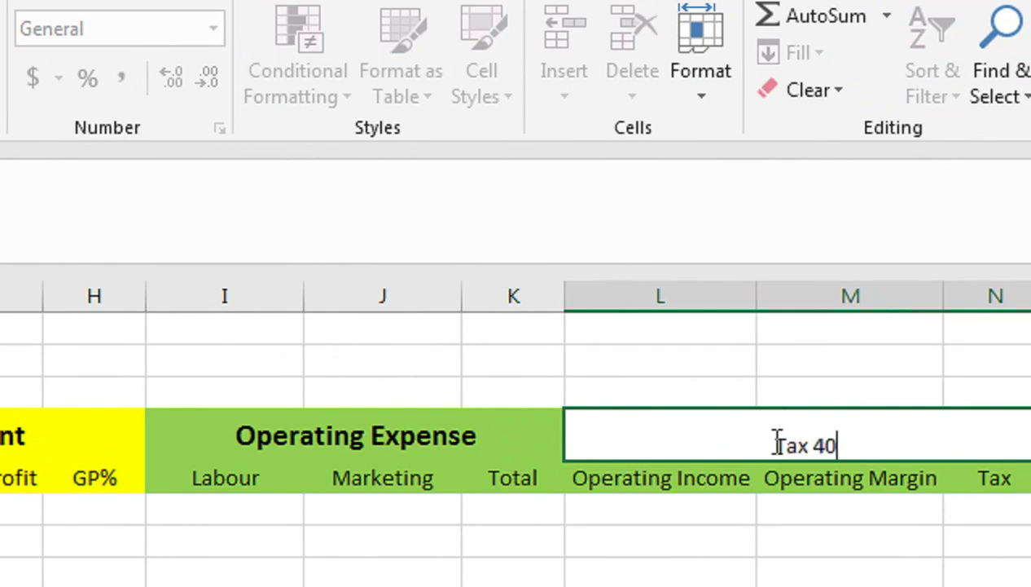
text(%)
key(Return)
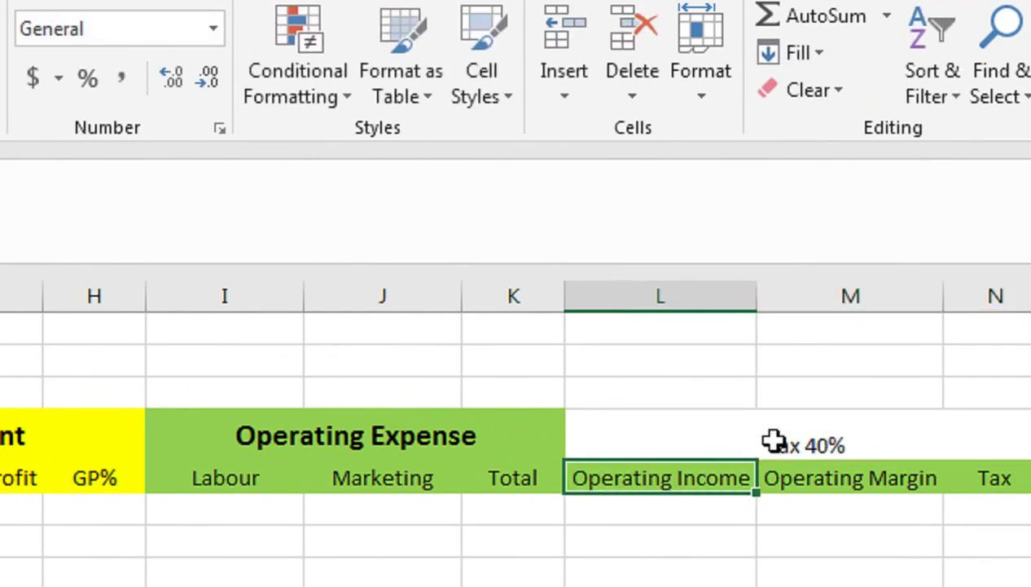
key(Up)
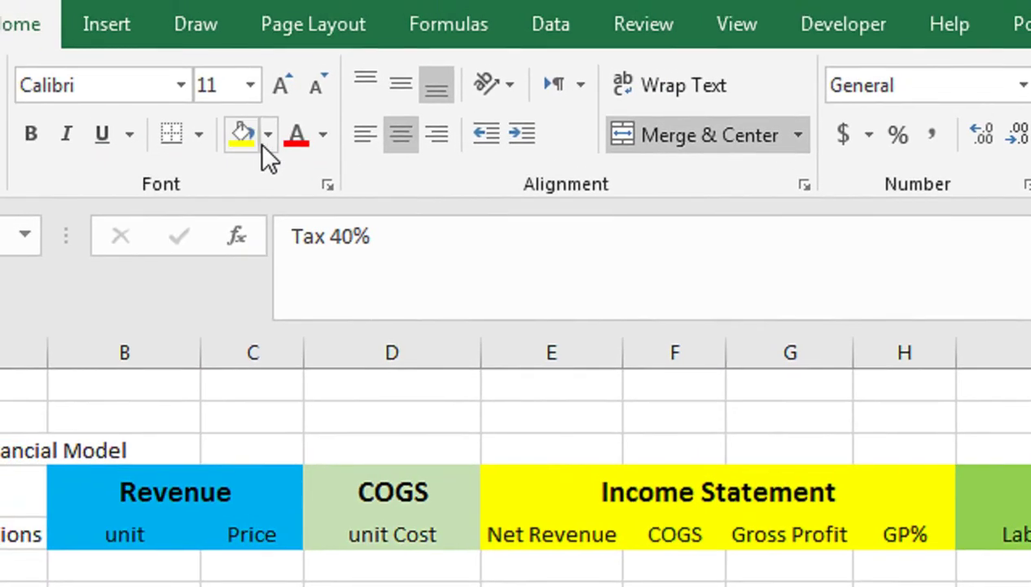
click(266, 138)
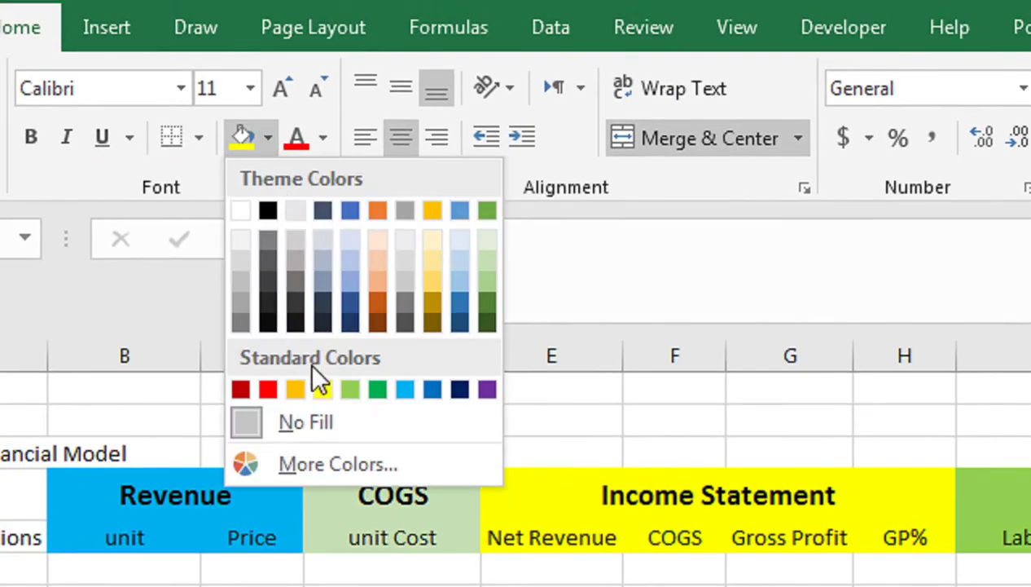
click(350, 390)
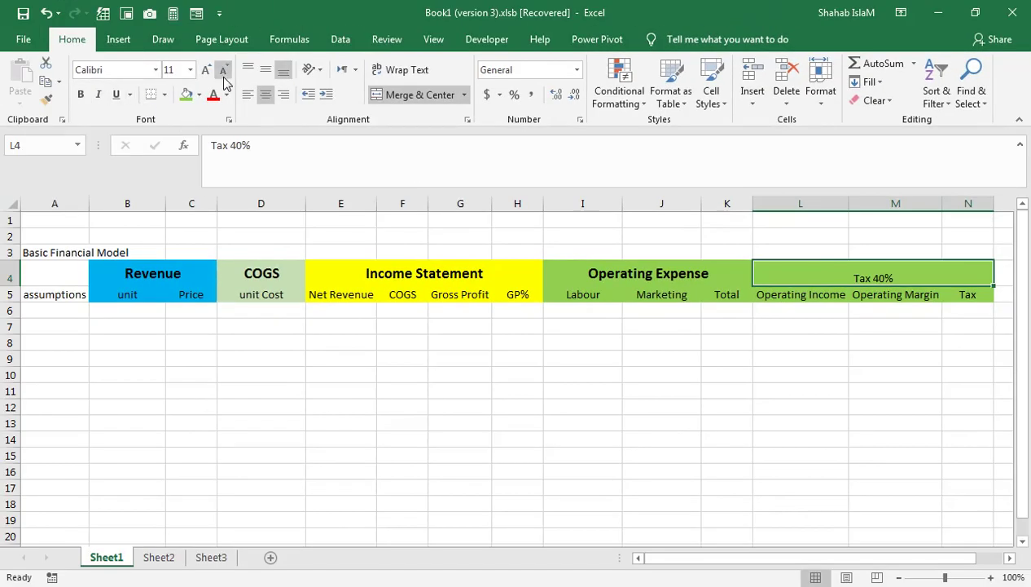
click(264, 72)
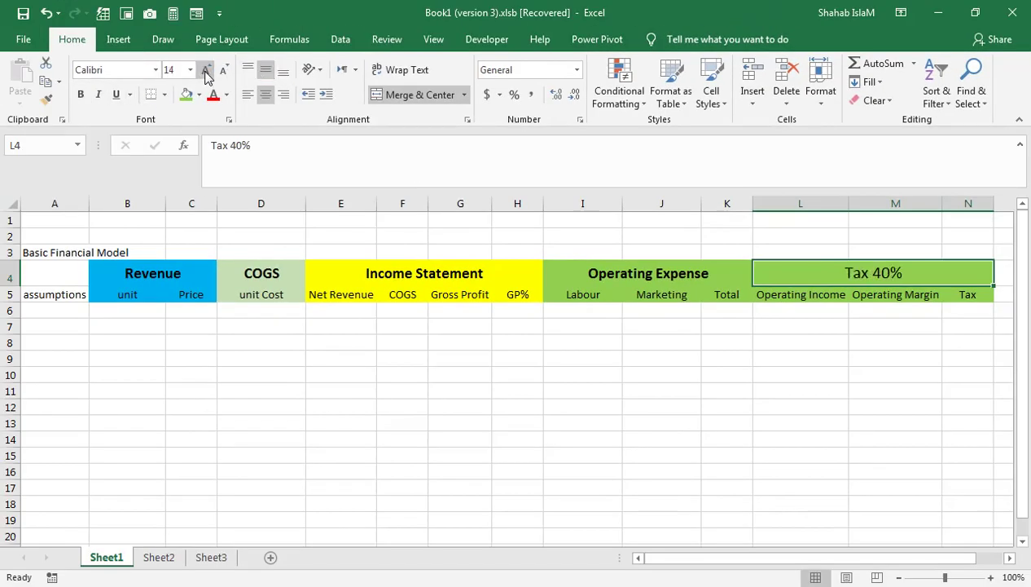
click(81, 94)
Make header row 5 taller and widen column O
click(890, 312)
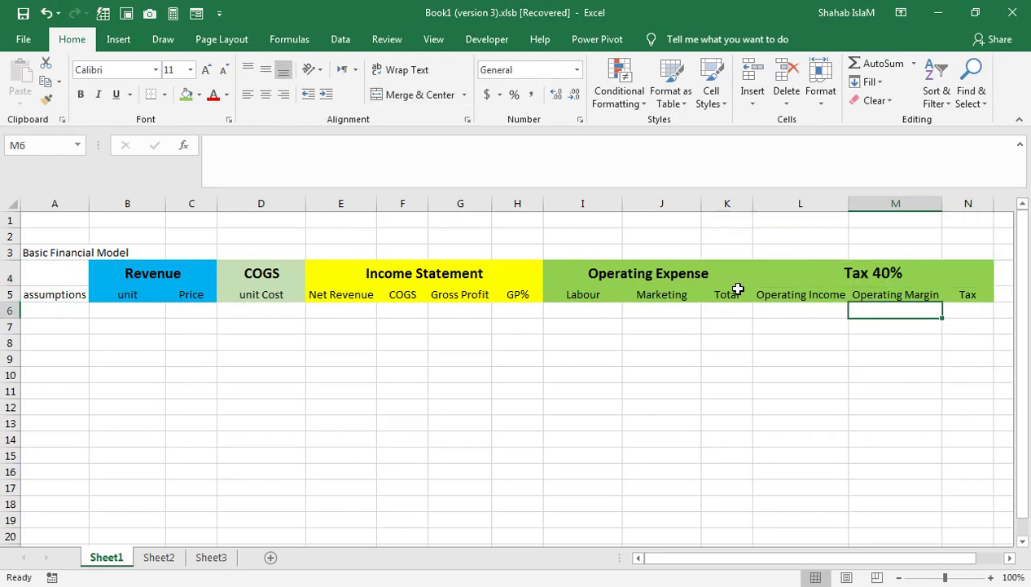
drag(4, 302, 4, 311)
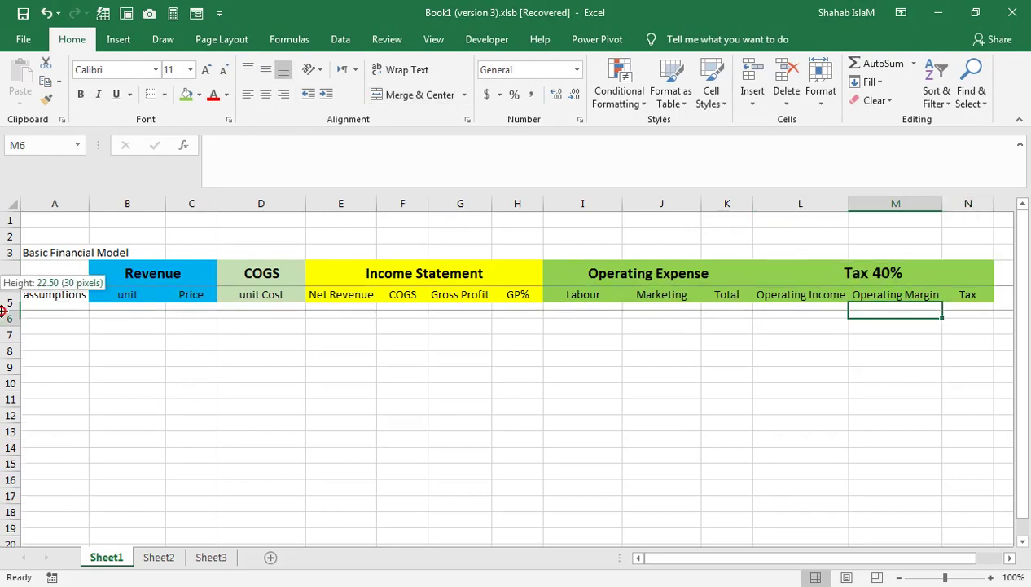
drag(79, 304, 858, 299)
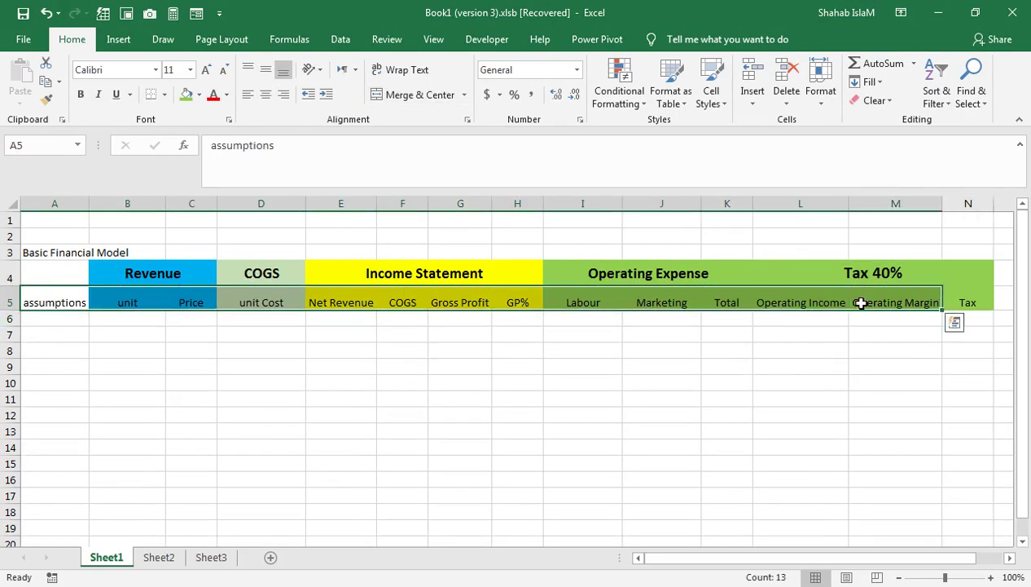
drag(992, 334, 1028, 331)
click(670, 307)
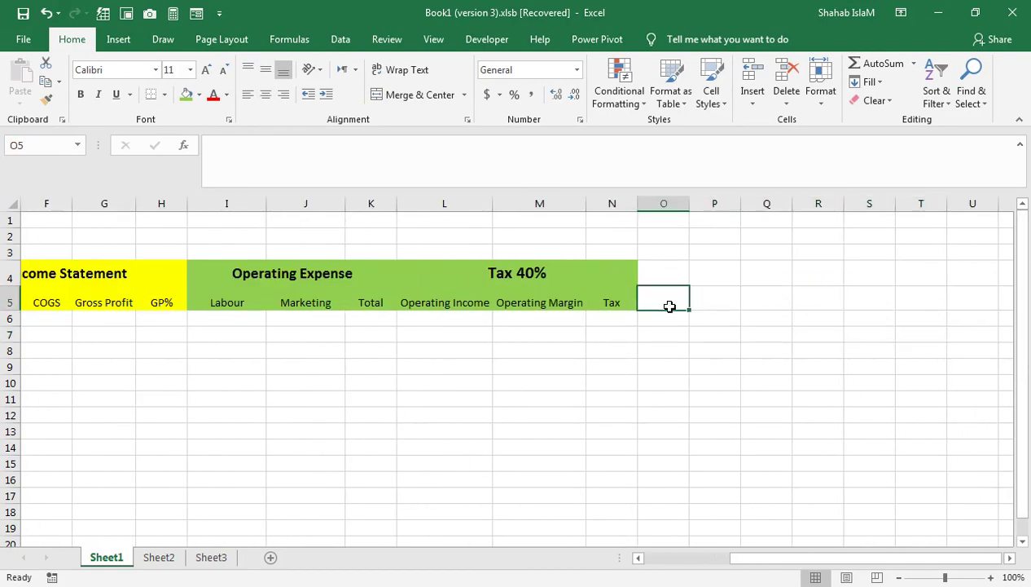
drag(689, 204, 712, 207)
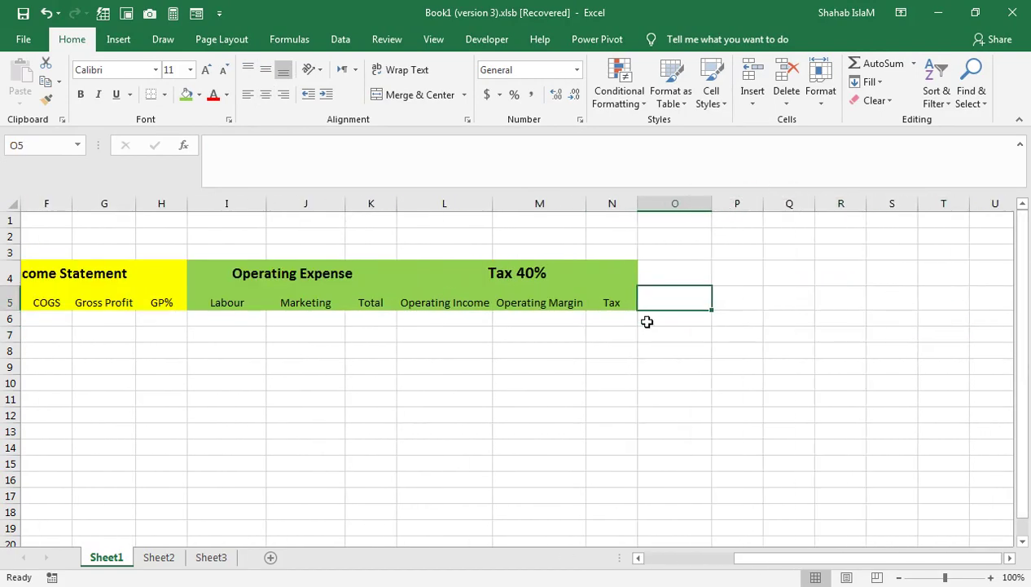
Add 'Net Income' in O5 and 'Ni%' in P5, and fill O4:P4 green
text(Net Income)
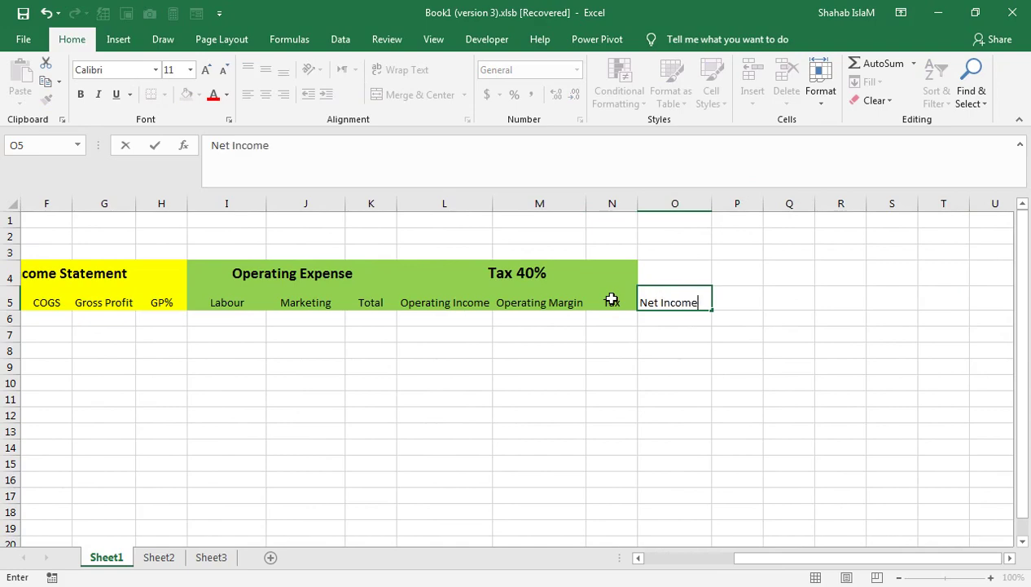
key(Tab)
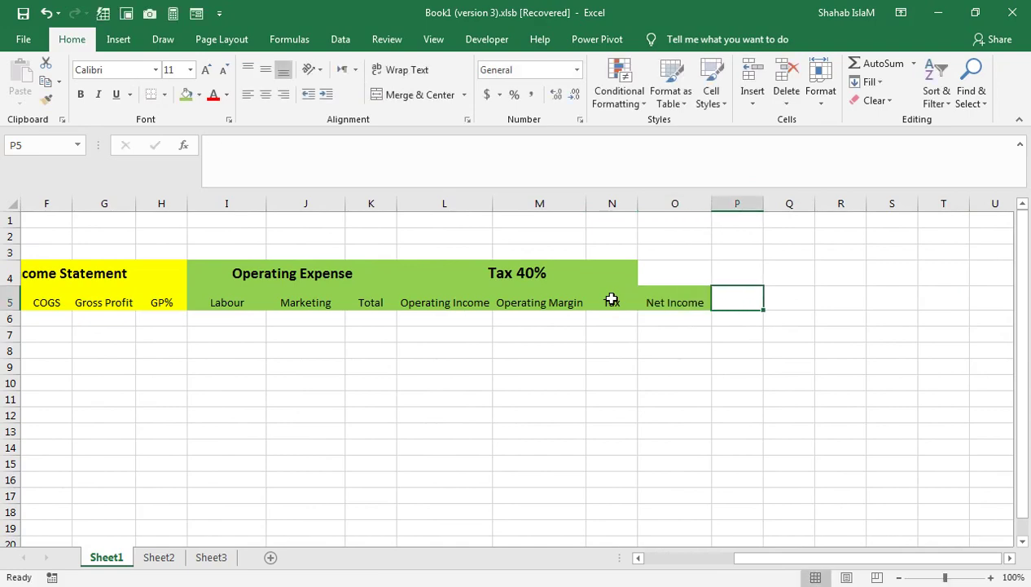
text(Ni%)
key(shift+Tab)
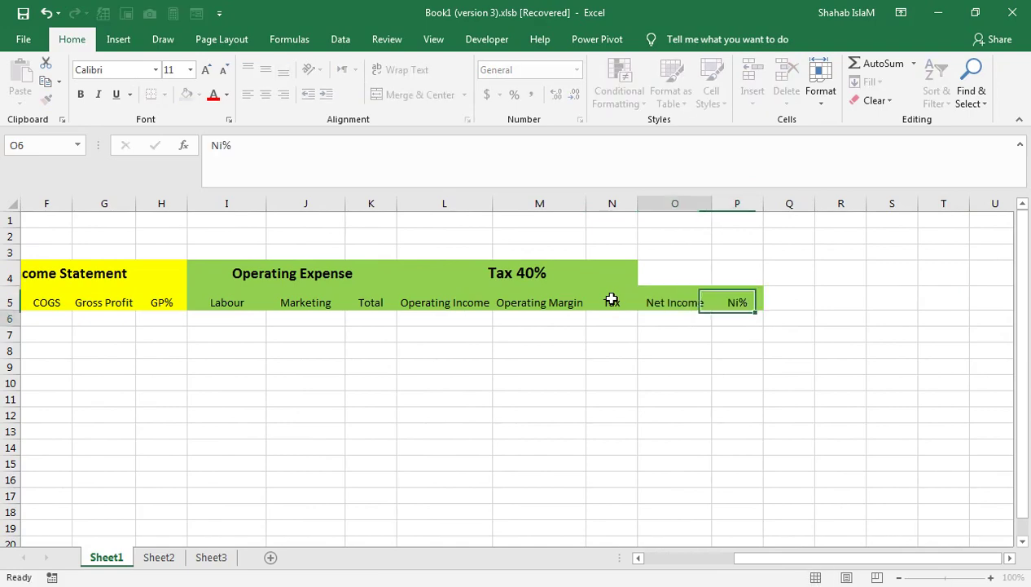
key(Up)
key(shift+Right)
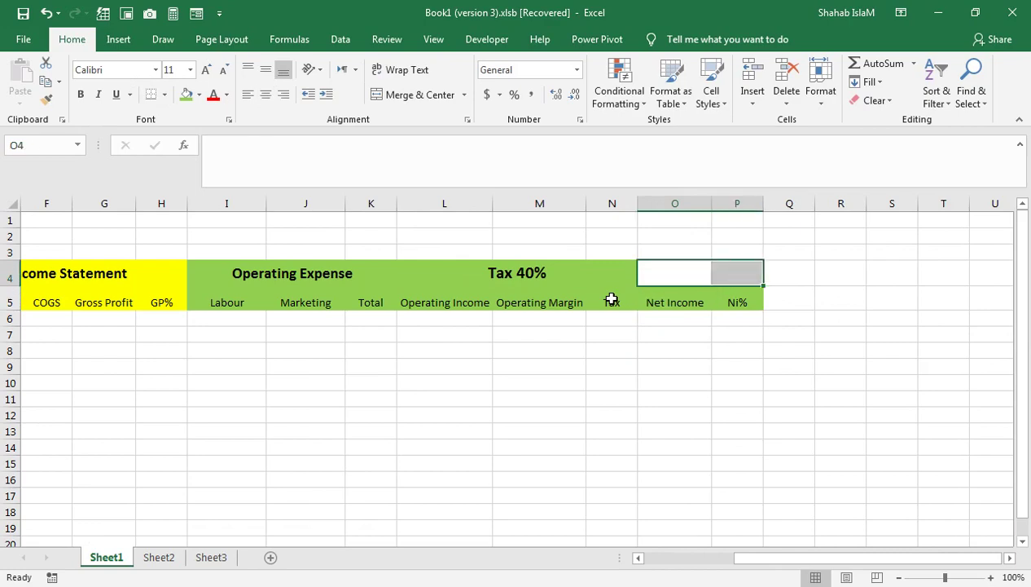
scroll(825, 265, left, 1)
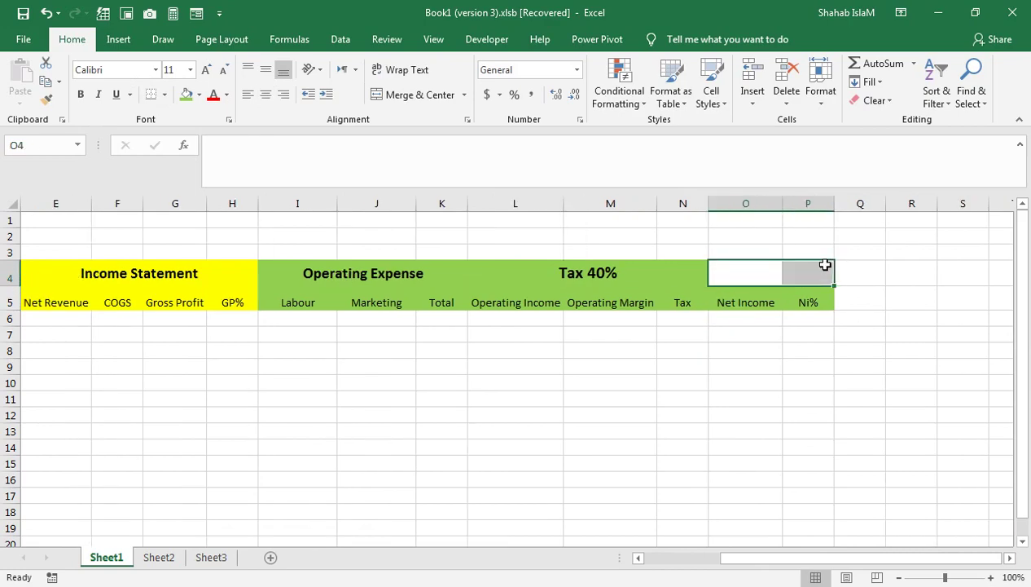
click(187, 94)
Apply All Borders to the model table range A3:P16
drag(809, 246, 2, 479)
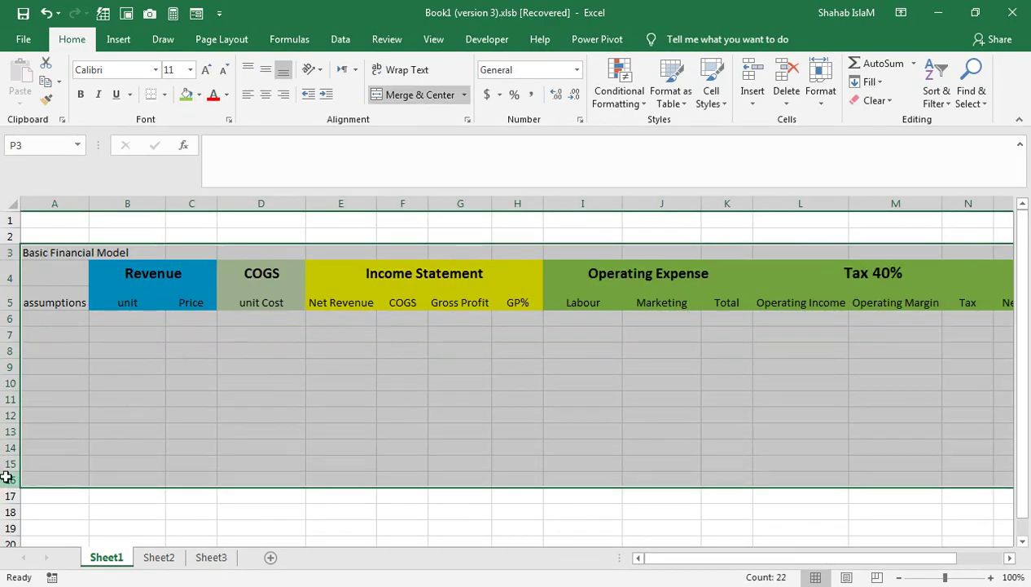
click(165, 95)
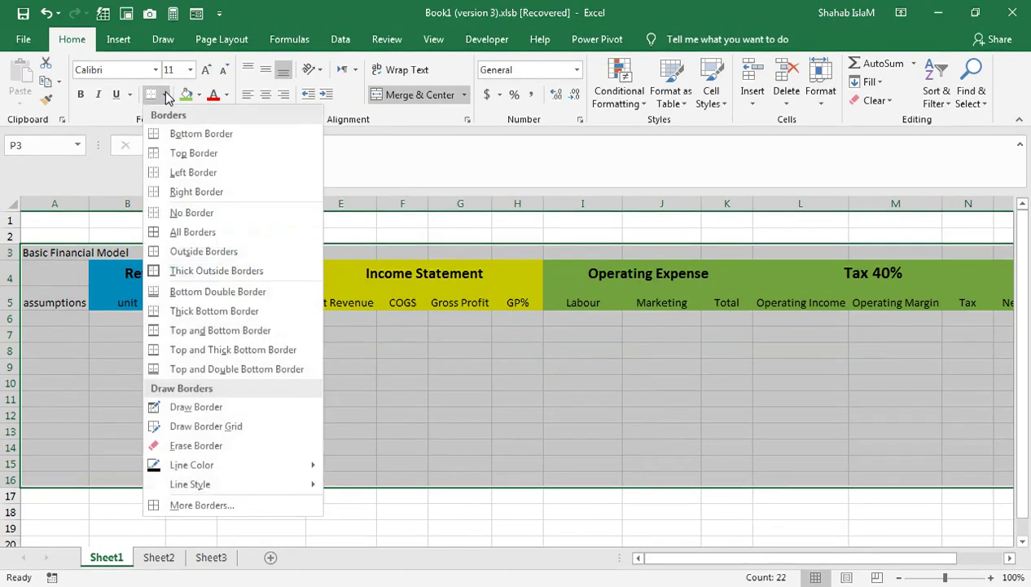
click(187, 232)
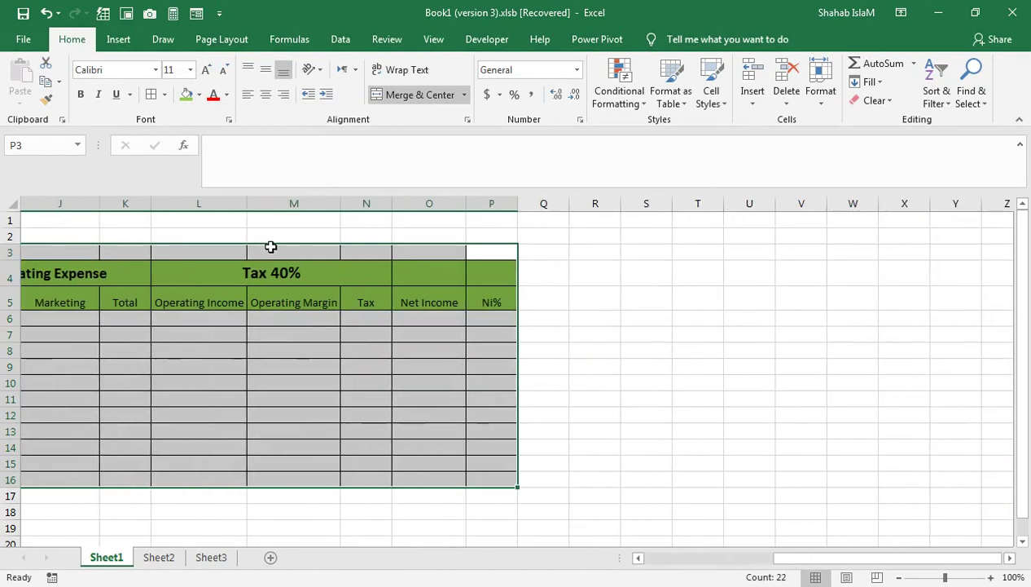
drag(780, 559, 637, 562)
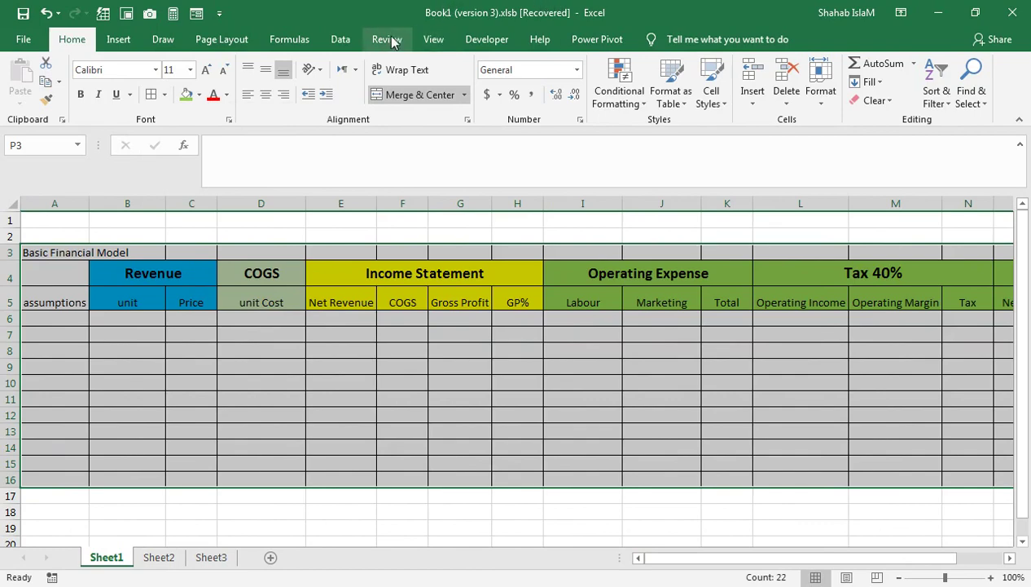
Enter 2020 in A7 and fill the years down through 2023 in A10
click(437, 40)
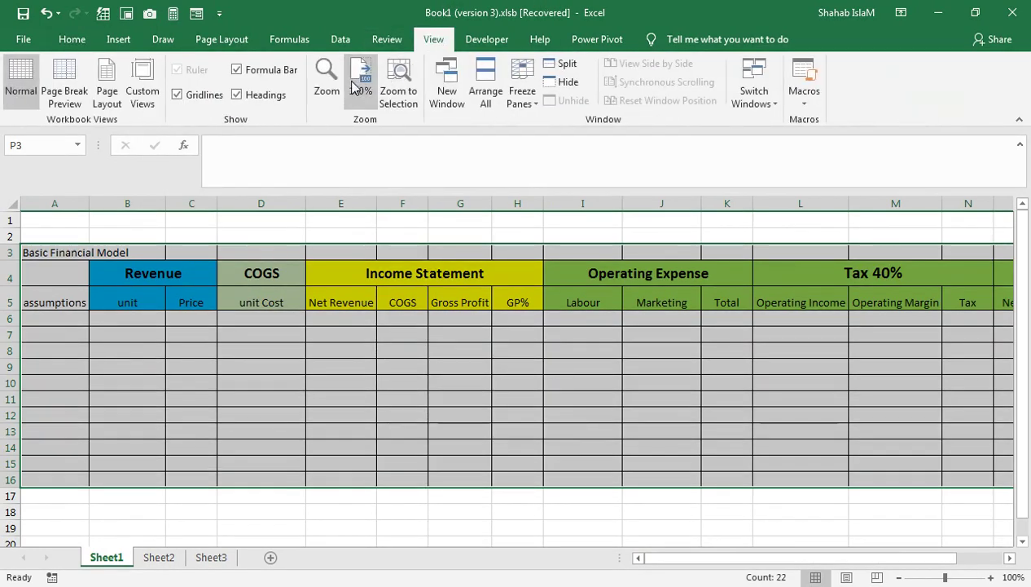
click(396, 87)
click(375, 359)
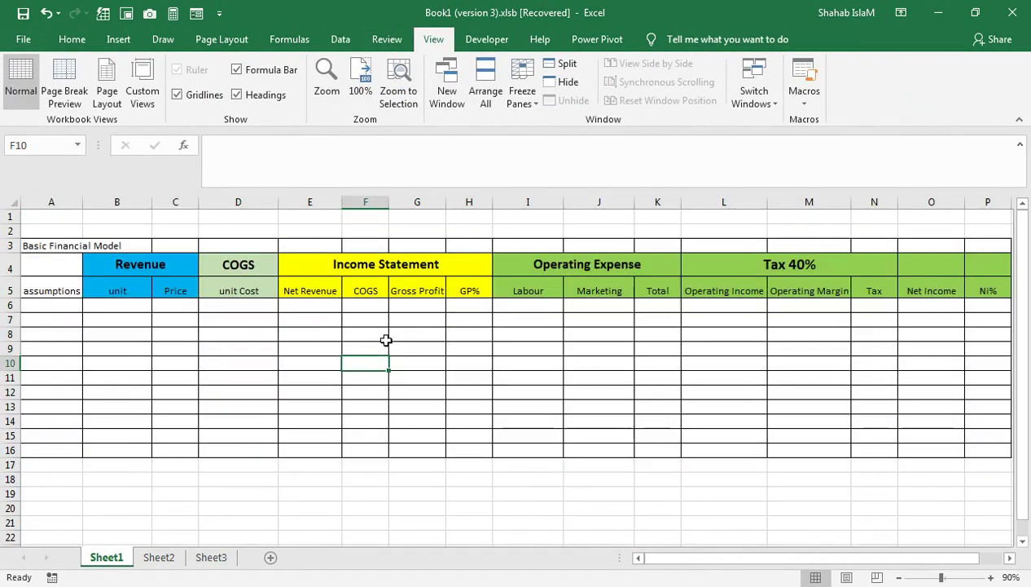
click(53, 318)
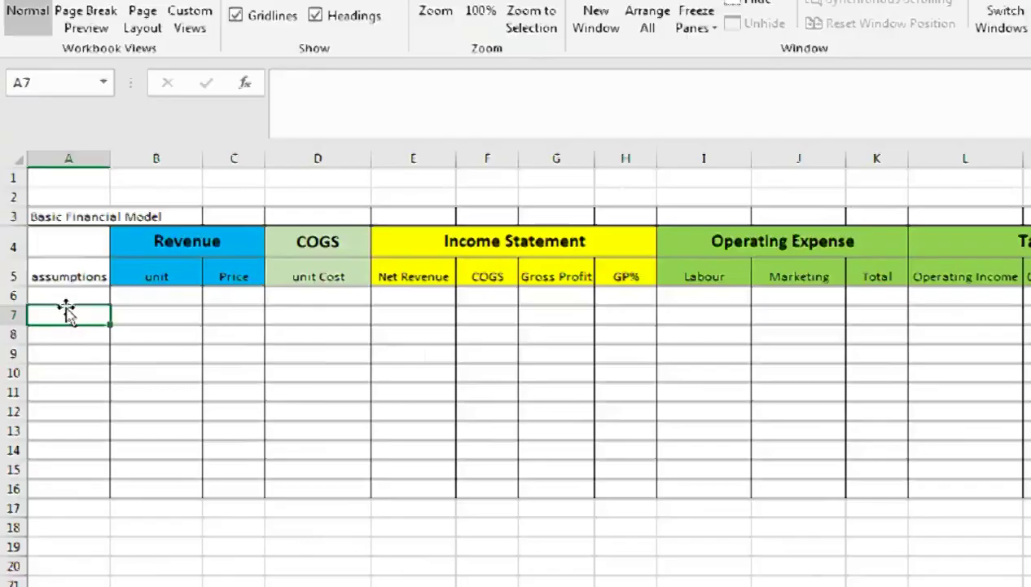
text(200)
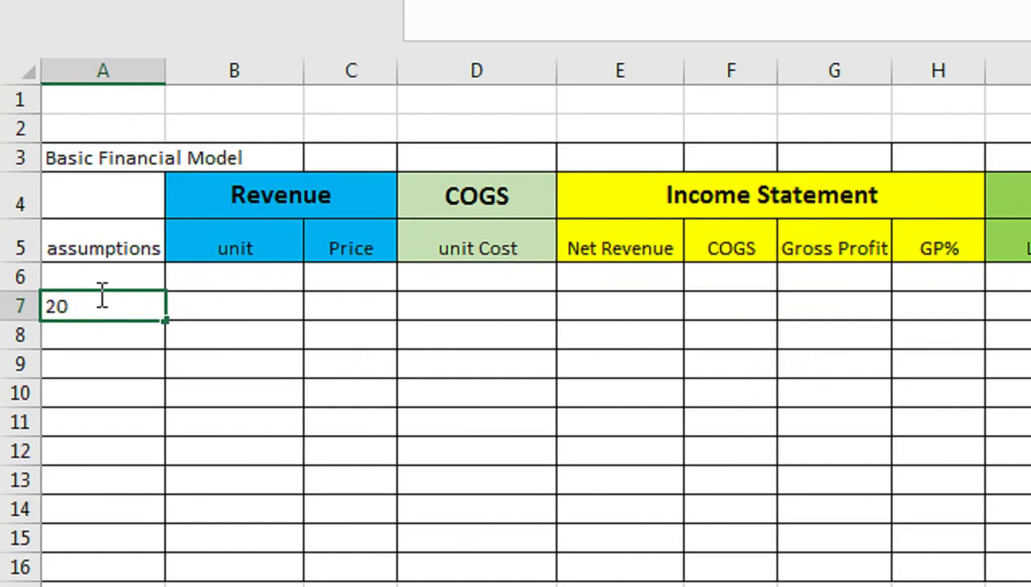
key(Return)
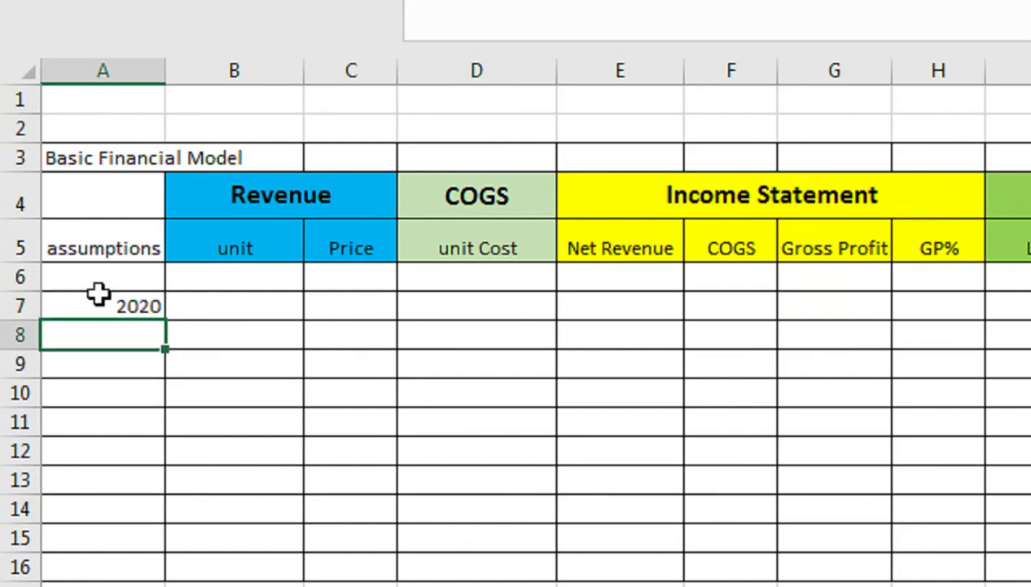
click(98, 295)
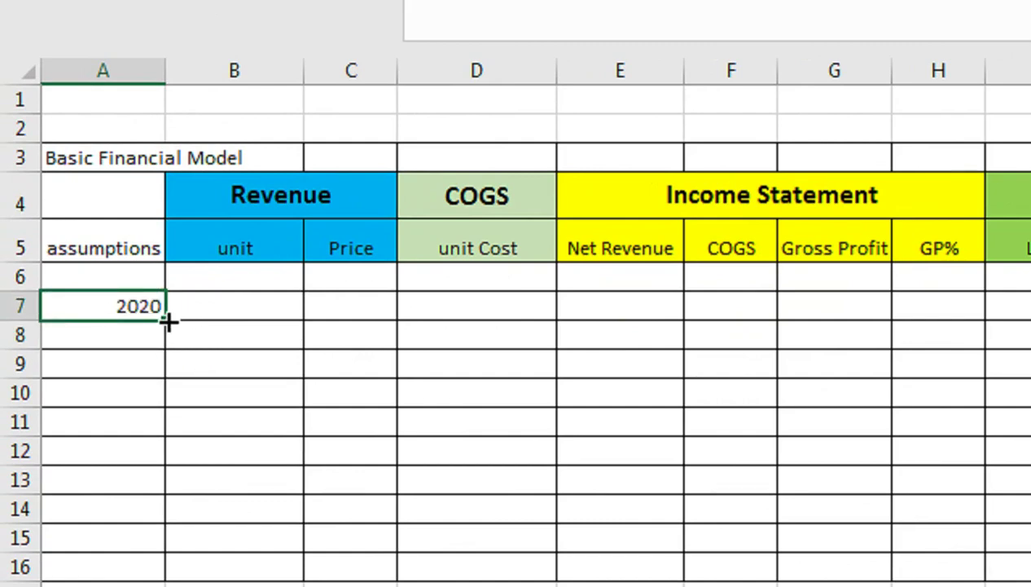
drag(163, 364, 160, 412)
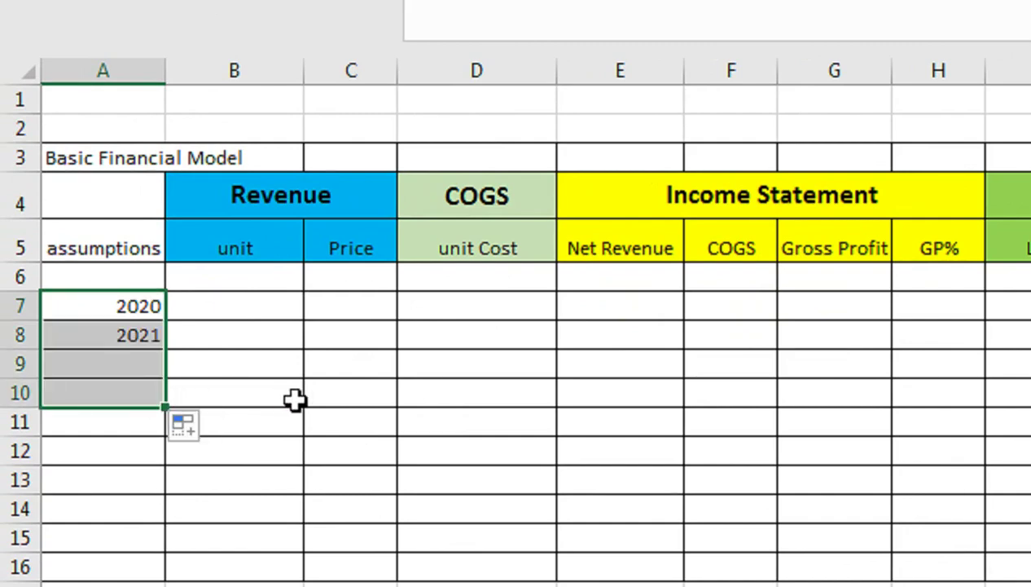
Center the year labels in A7:A10 and enlarge them to font size 16
drag(18, 306, 17, 391)
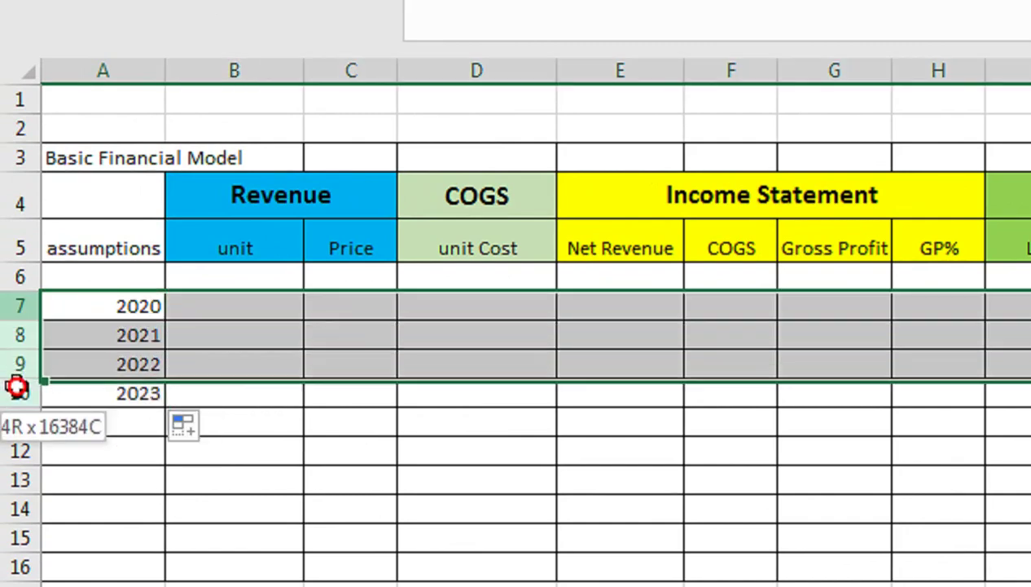
drag(16, 306, 18, 415)
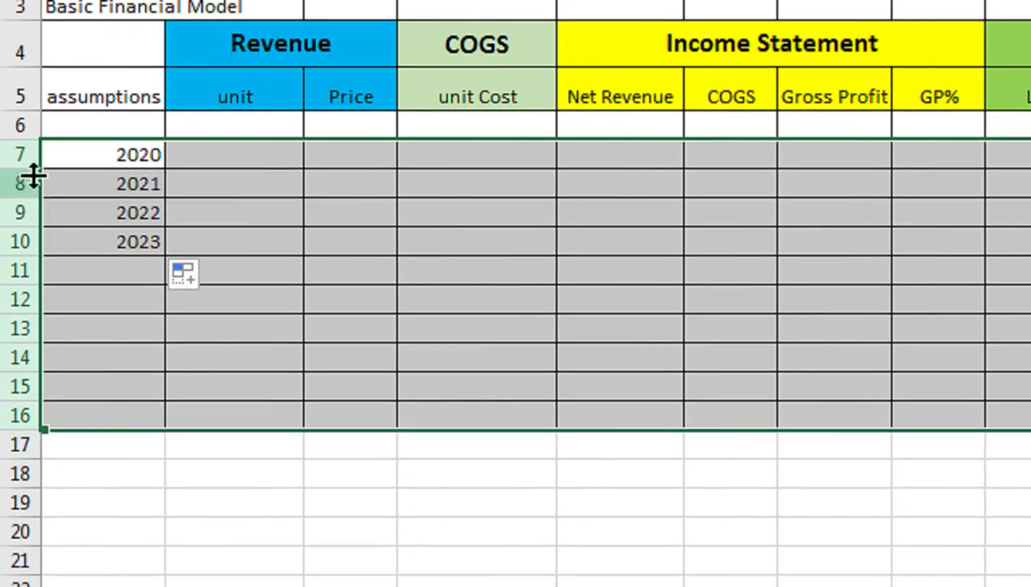
drag(33, 175, 32, 185)
scroll(376, 149, up, 1)
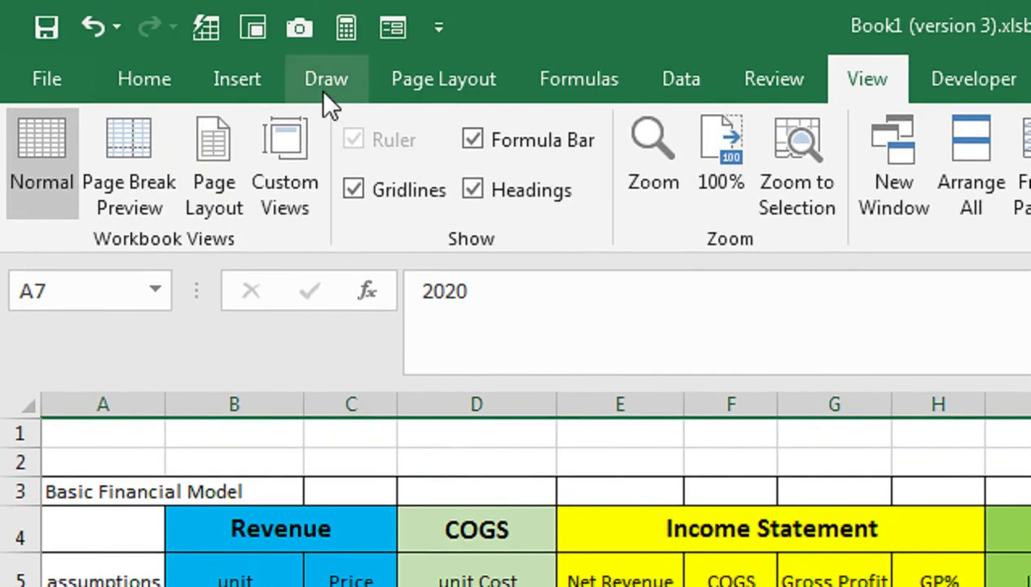
click(131, 82)
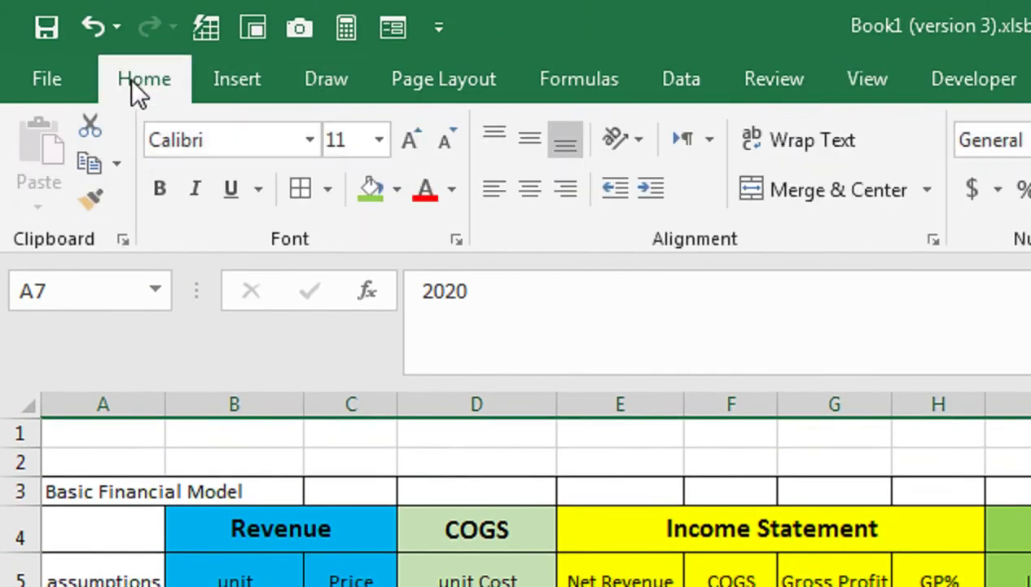
click(531, 196)
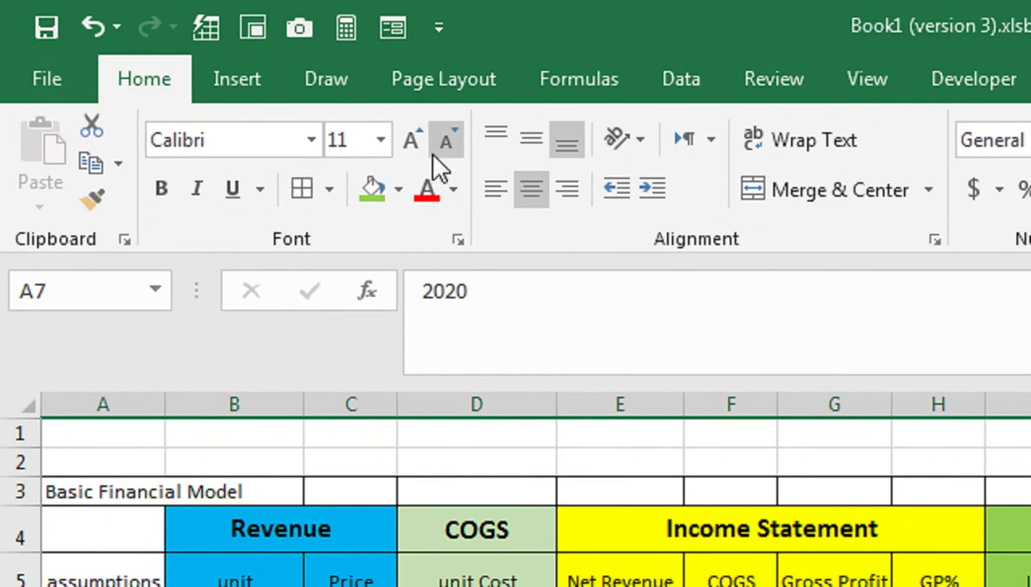
click(413, 141)
click(413, 141)
click(413, 141)
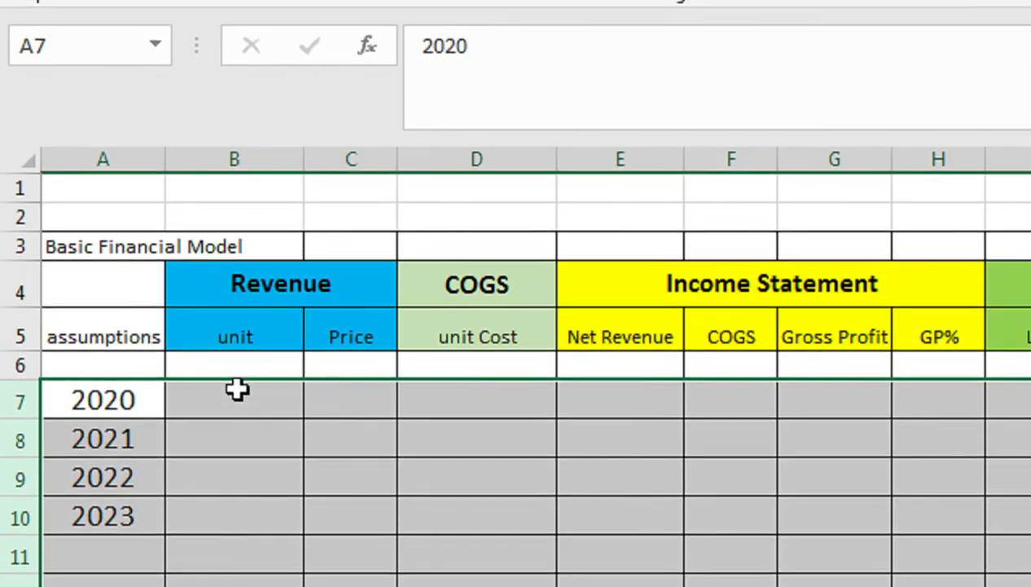
click(236, 390)
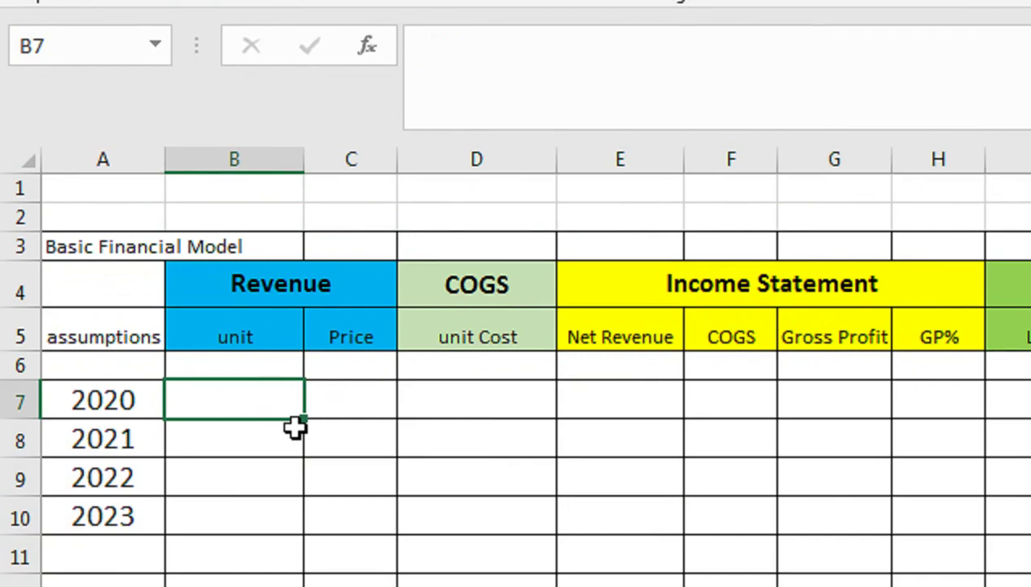
Enter units 100, 180, 350 and 400 in B7:B10
text(100)
key(Return)
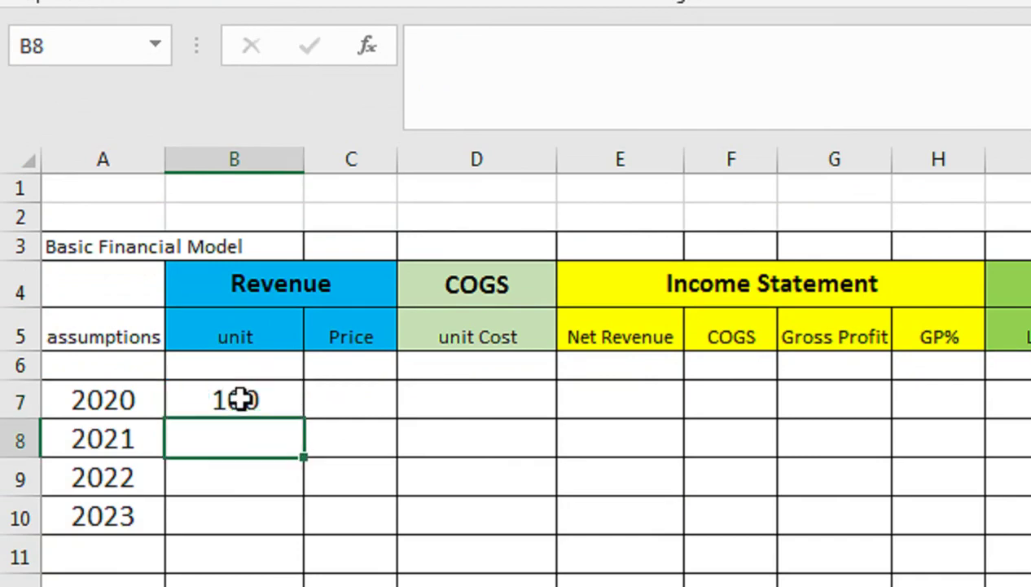
text(188888880)
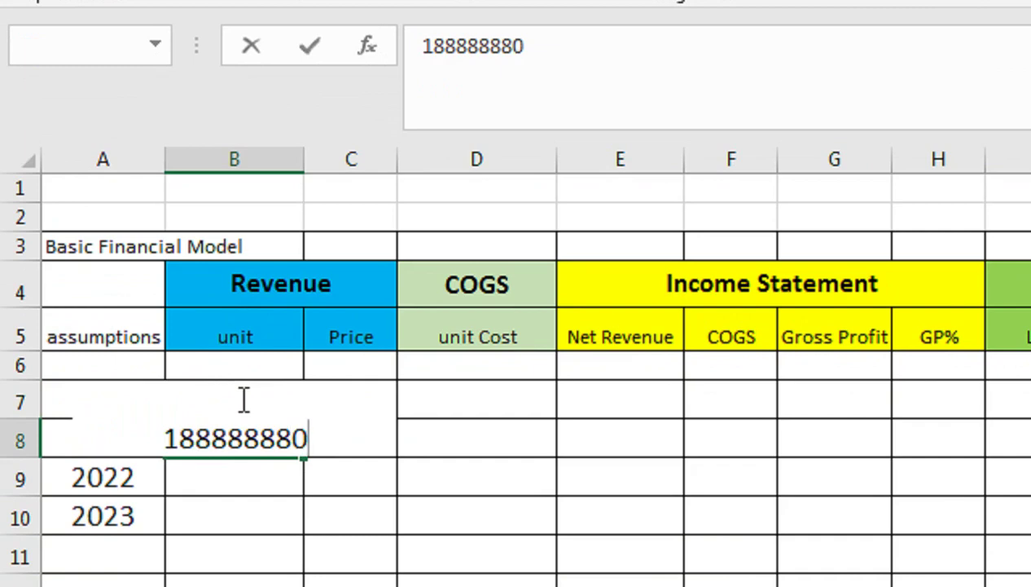
key(BackSpace)
key(BackSpace)
key(BackSpace)
key(BackSpace)
key(BackSpace)
key(BackSpace)
key(BackSpace)
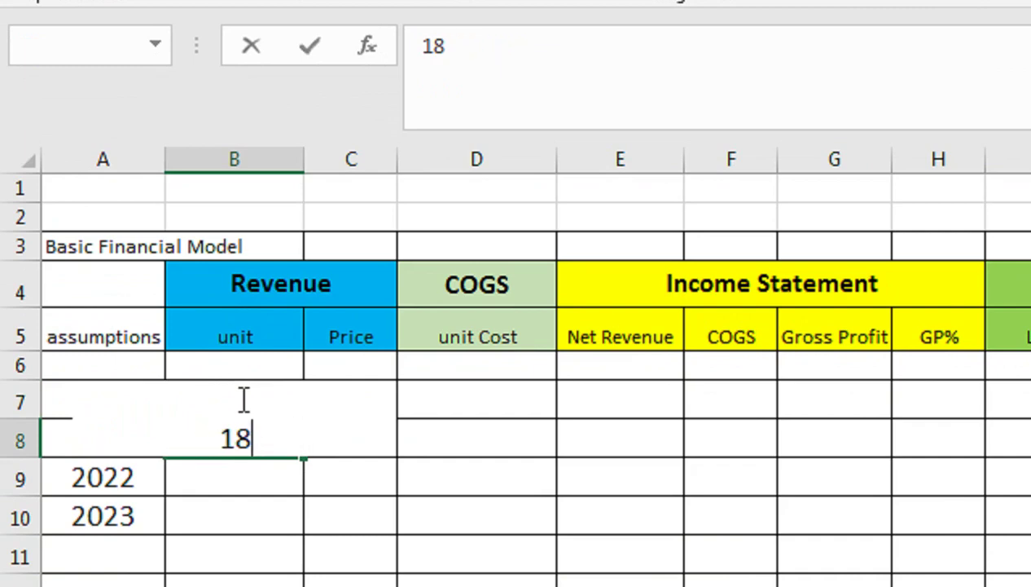
text(0)
key(Return)
text(350)
key(Return)
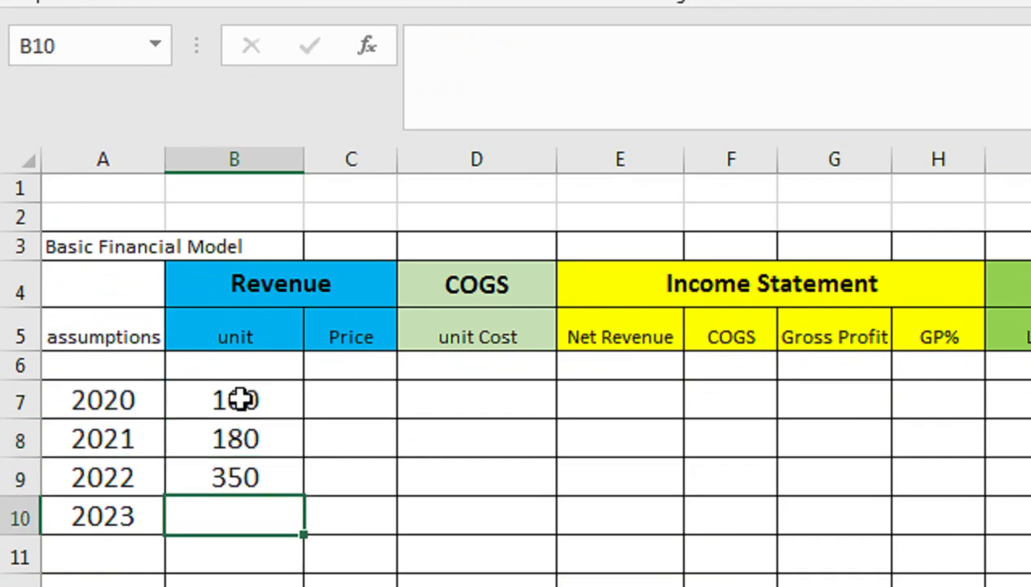
text(400)
key(Return)
Enter a price of 250 in C7 and copy it down to C10
click(329, 392)
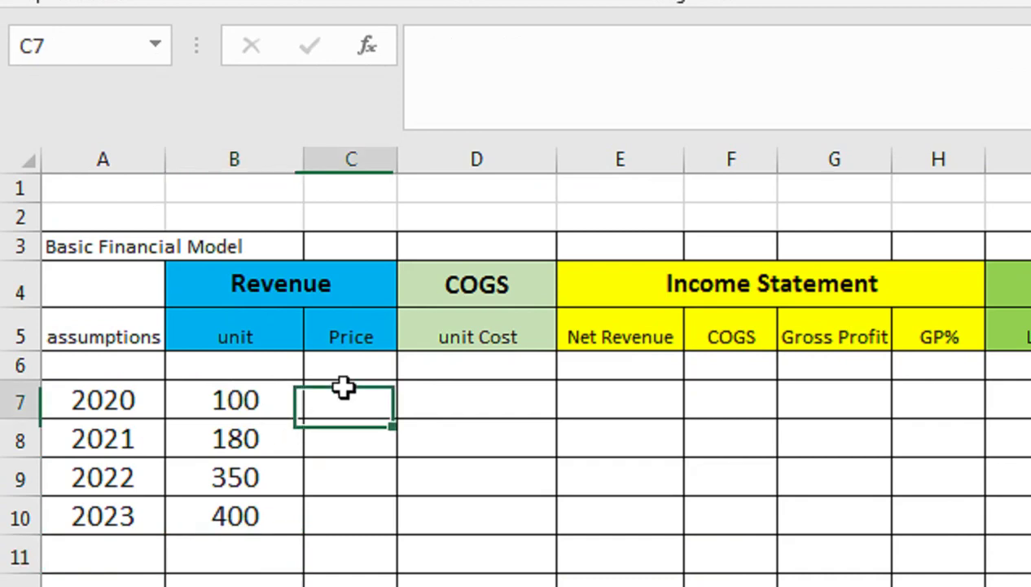
text(250)
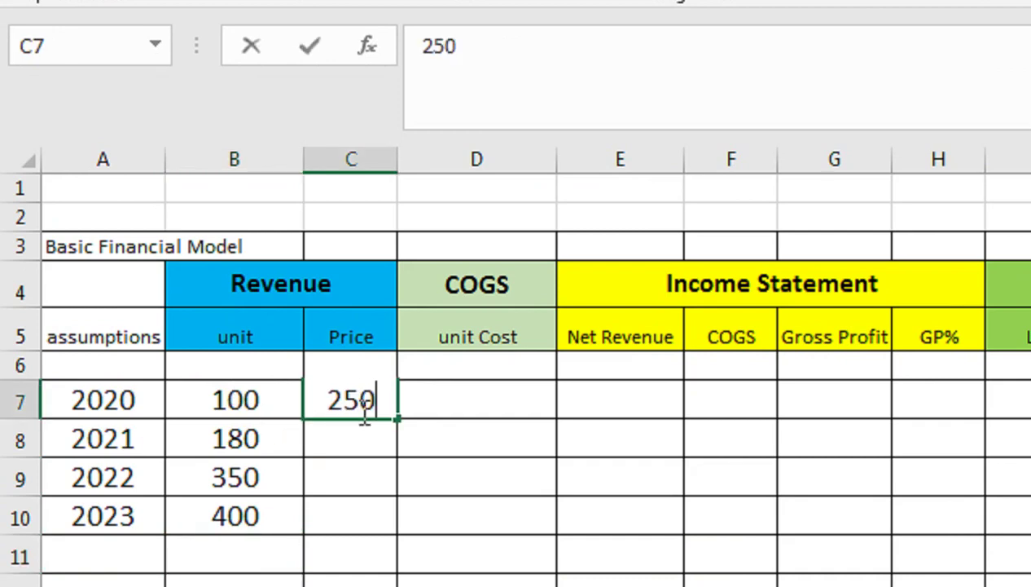
key(shift+Down)
key(shift+Down)
key(shift+Down)
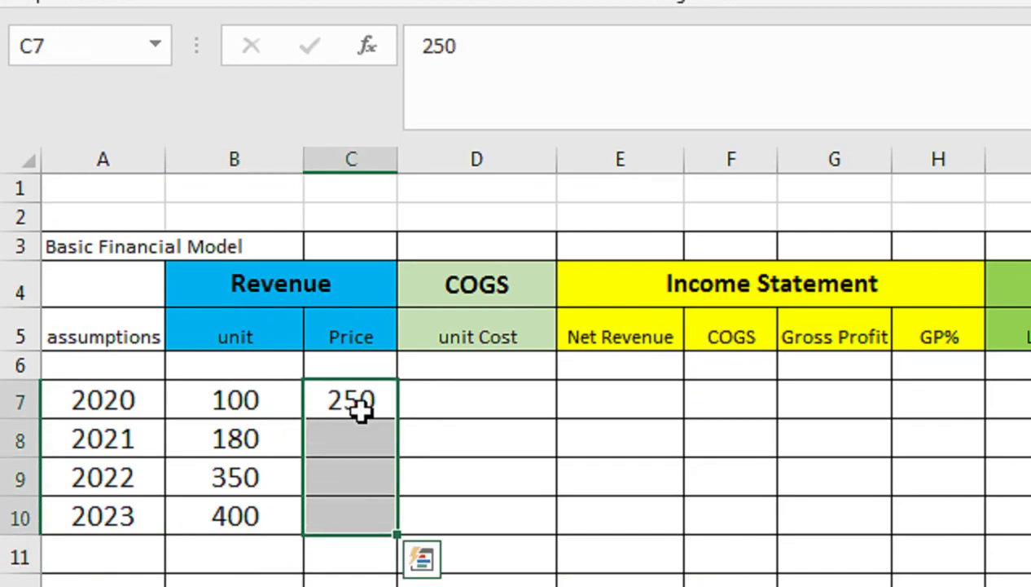
key(ctrl+d)
key(Right)
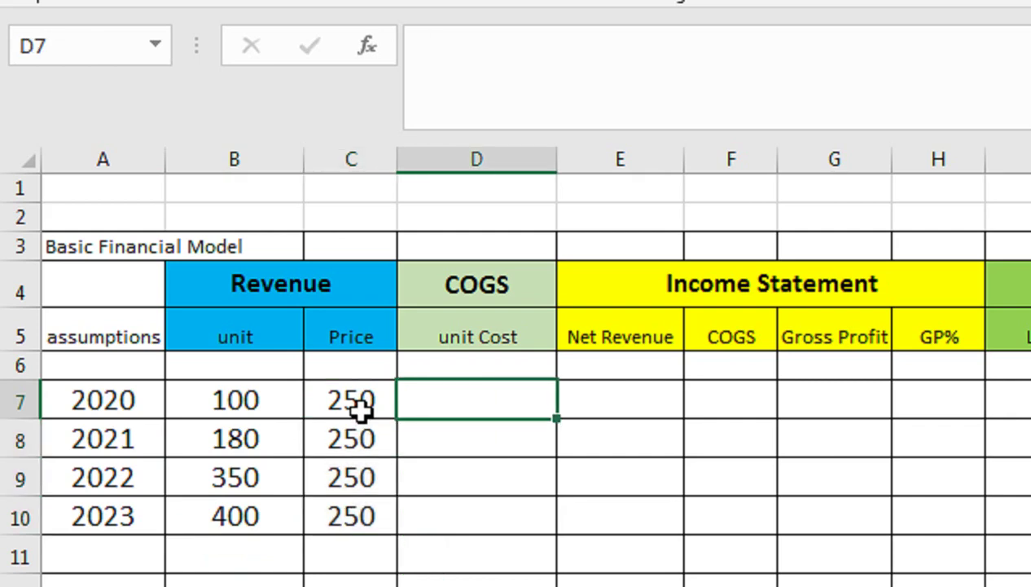
Enter unit costs 150, 140, 130 and 120 in D7:D10
text(150)
key(Return)
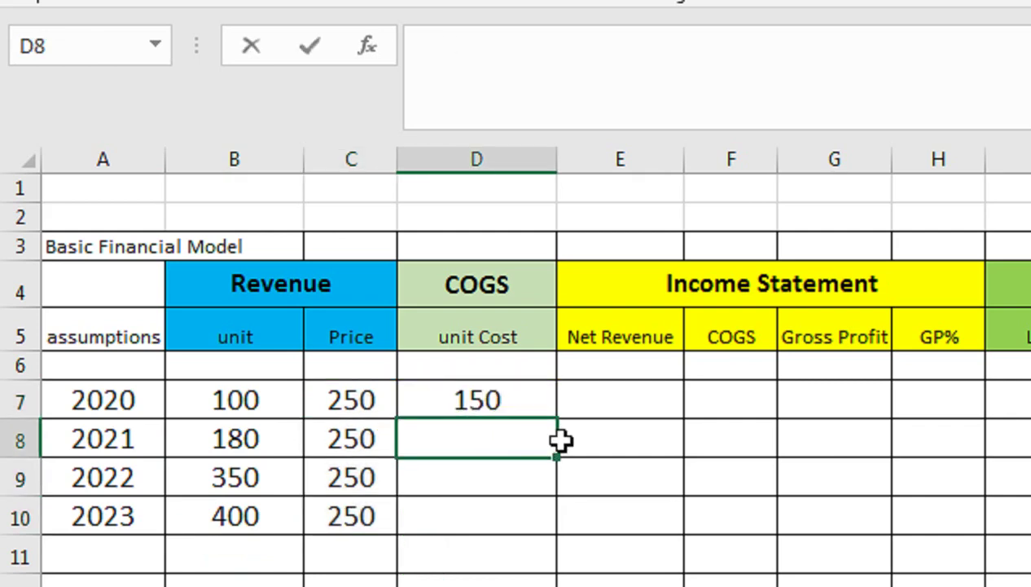
text(140)
key(Return)
text(130)
key(Return)
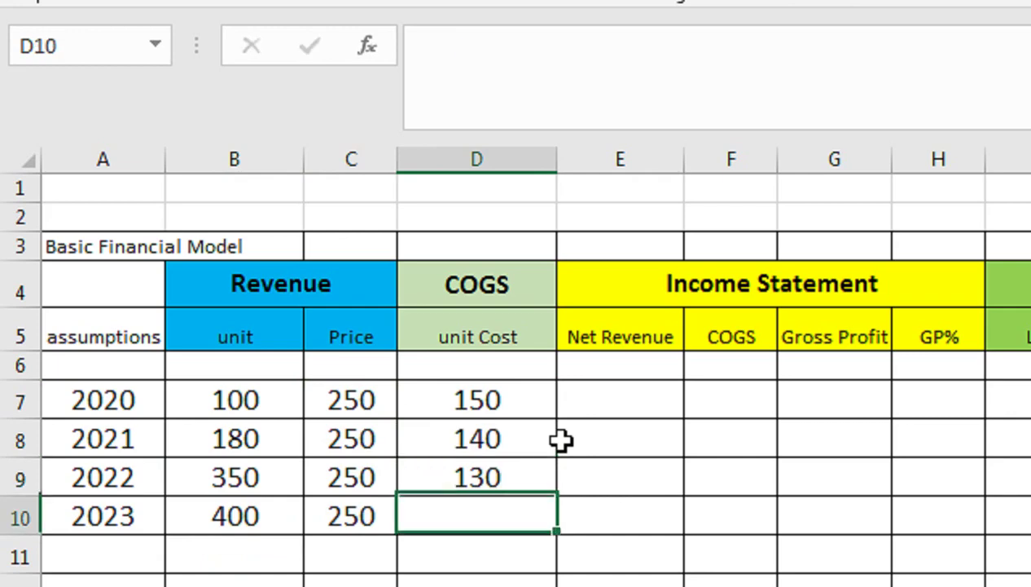
text(120)
key(Return)
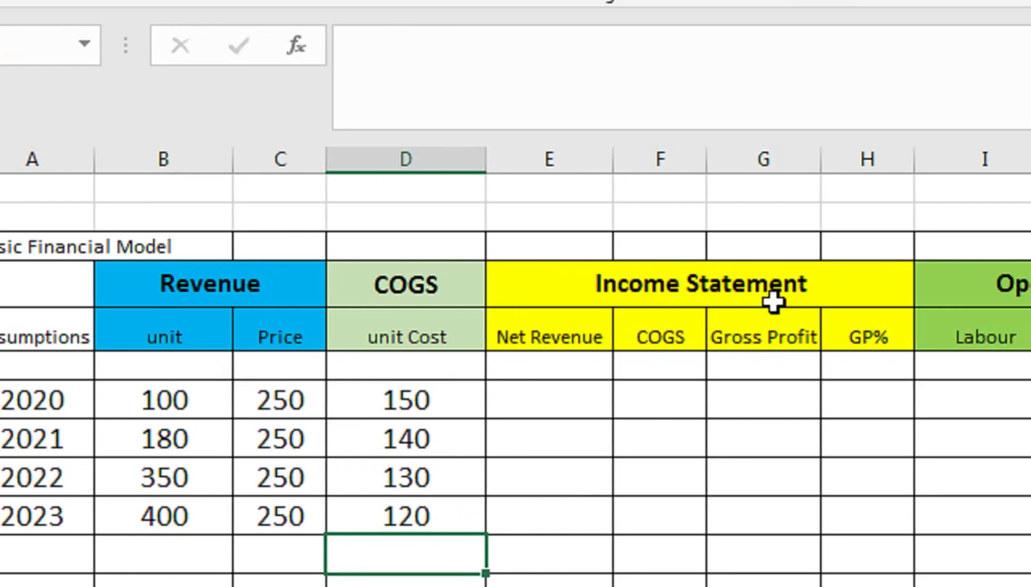
Calculate Net Revenue with =B7*C7 in E7 and fill it down to row 10
click(548, 382)
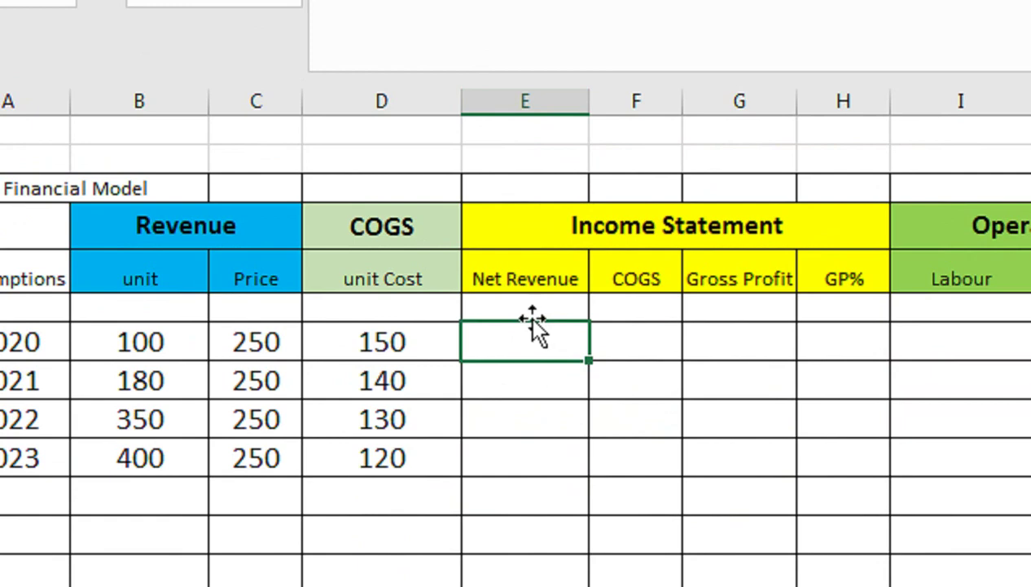
text(=)
key(Left)
key(Left)
key(Left)
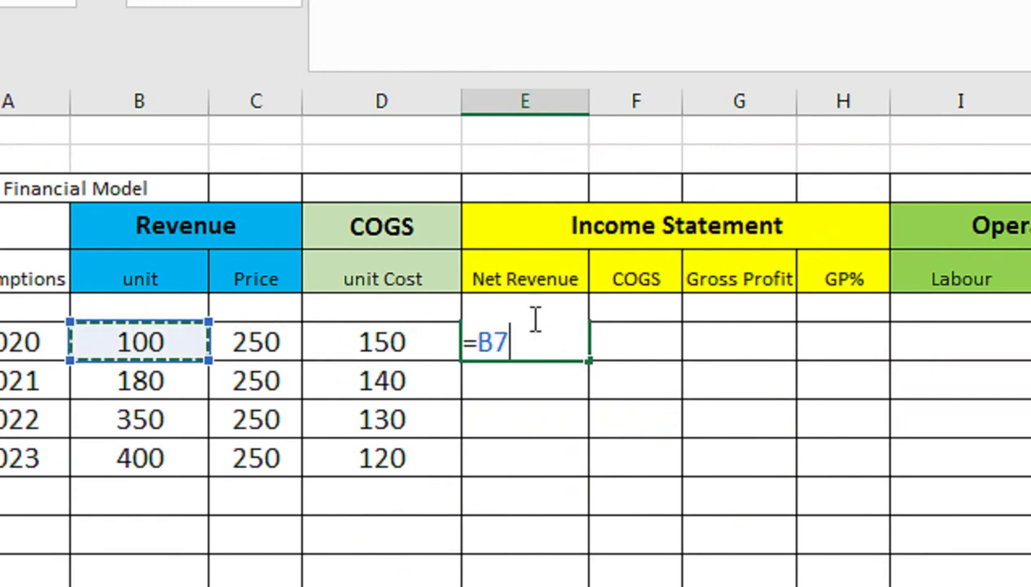
text(*)
key(Left)
key(Left)
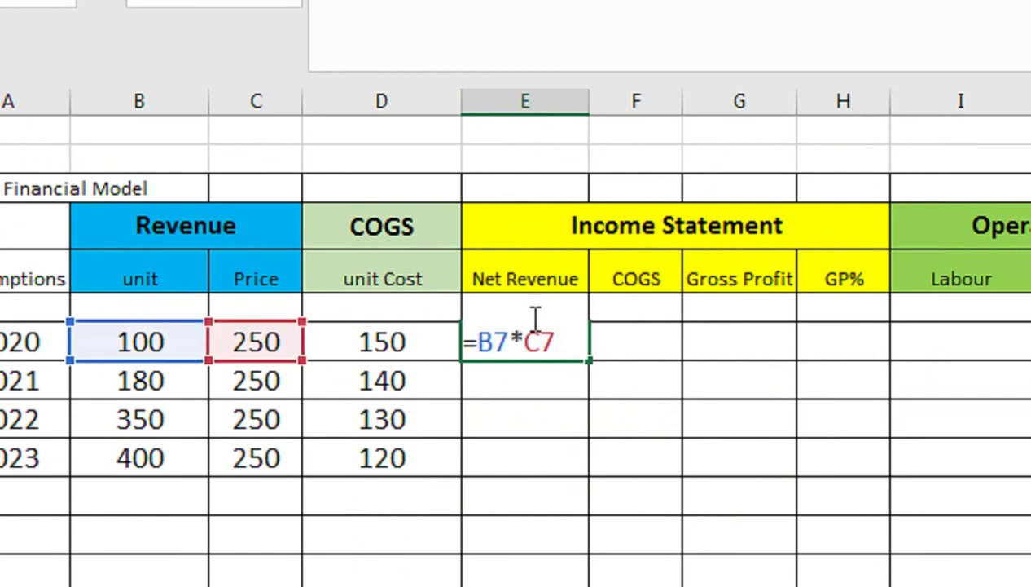
key(Return)
click(534, 338)
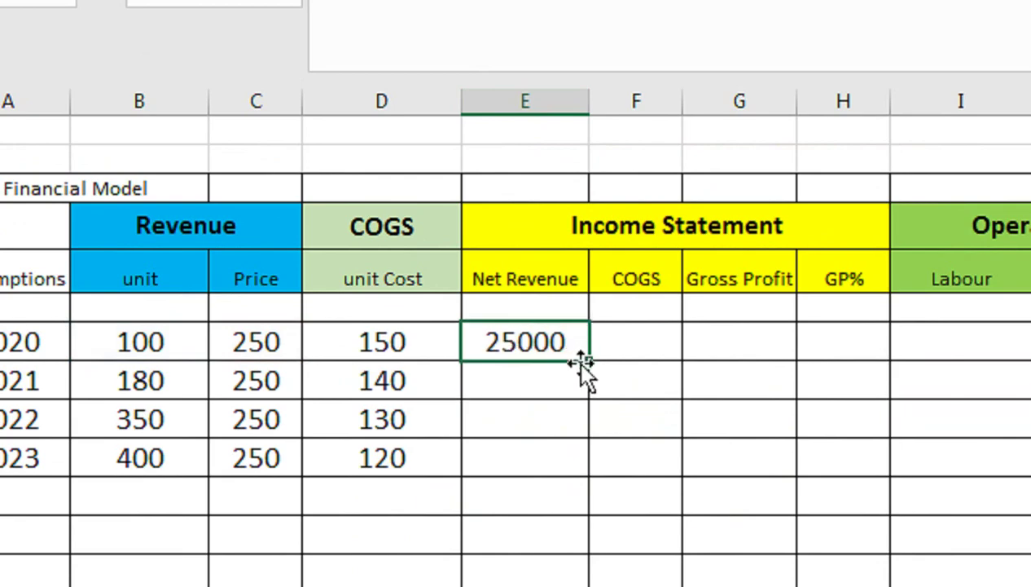
drag(590, 426, 590, 442)
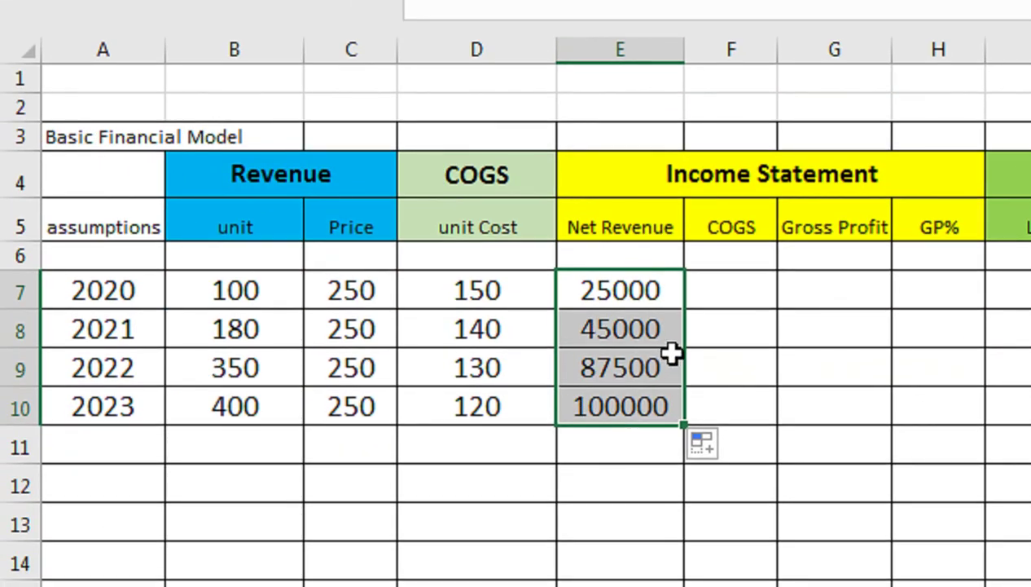
Calculate COGS with =B7*D7 in F7 and fill it down to row 10
click(728, 286)
text(=)
key(Left)
key(Left)
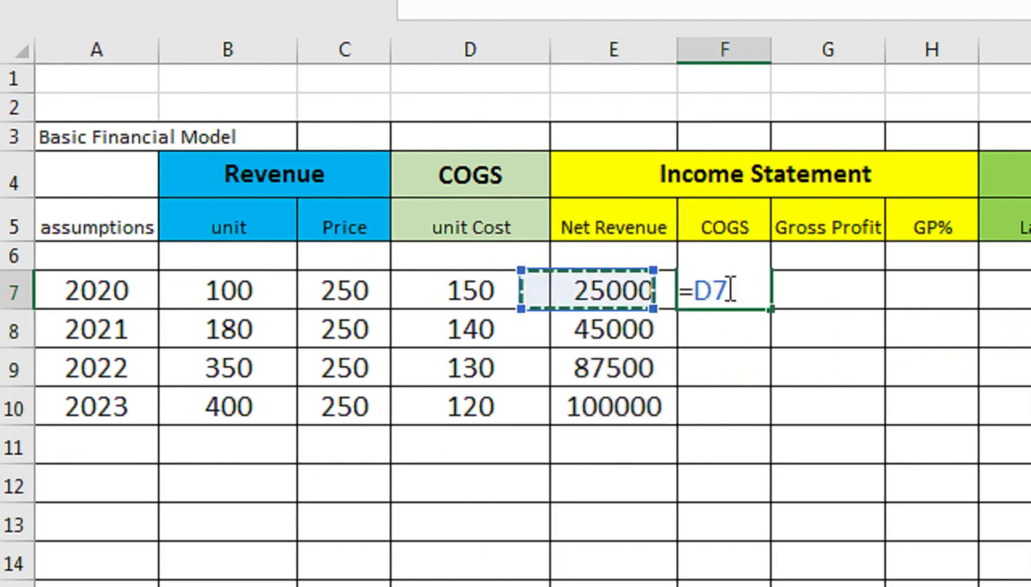
key(Left)
key(Left)
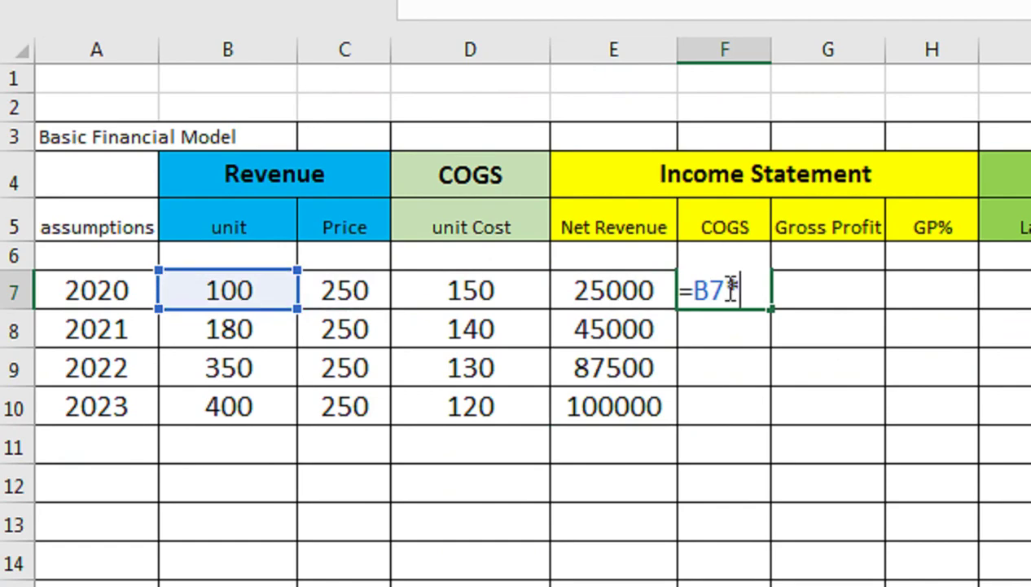
text(*)
key(Left)
key(Left)
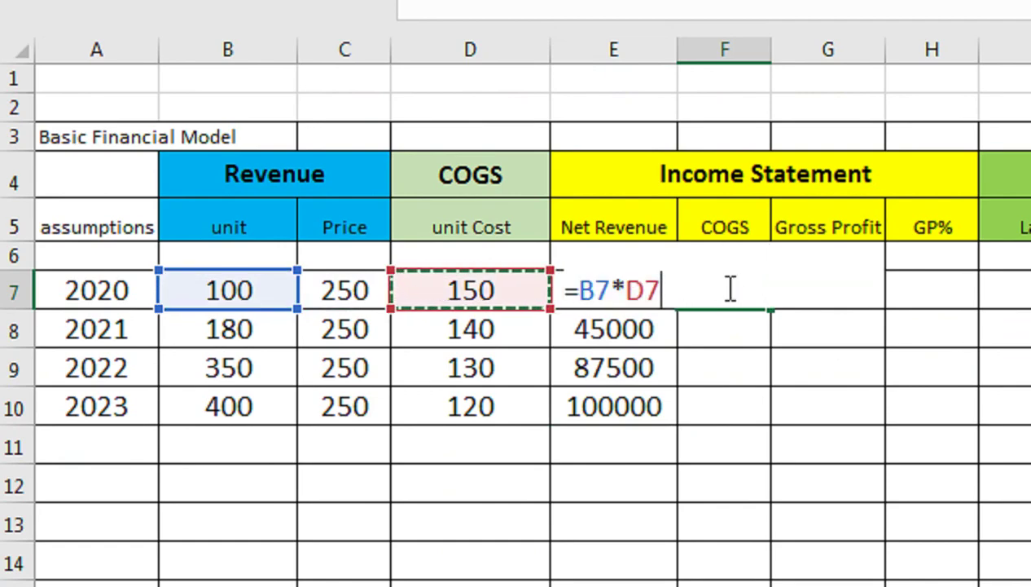
key(Return)
click(726, 286)
drag(765, 315, 766, 414)
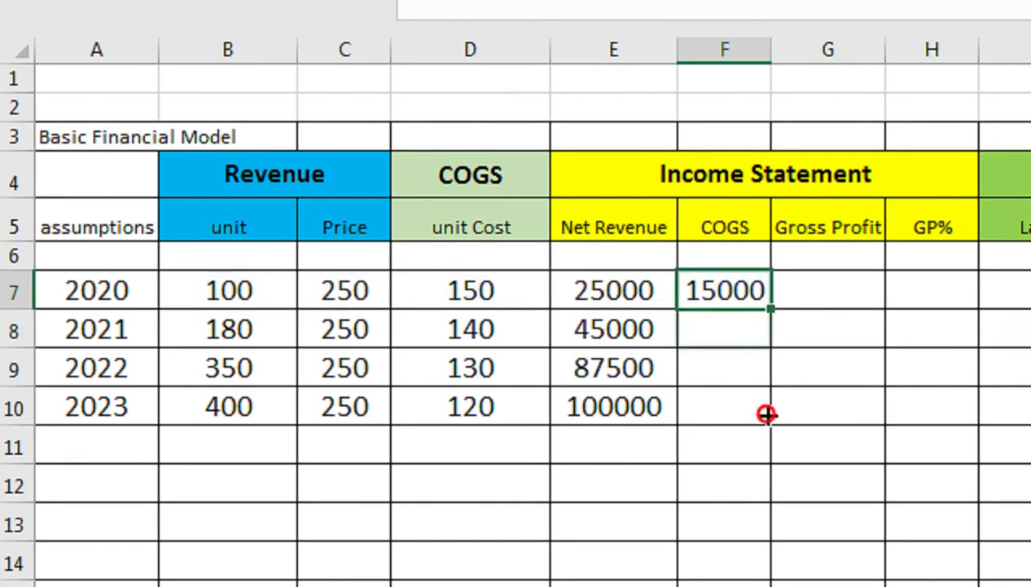
click(806, 290)
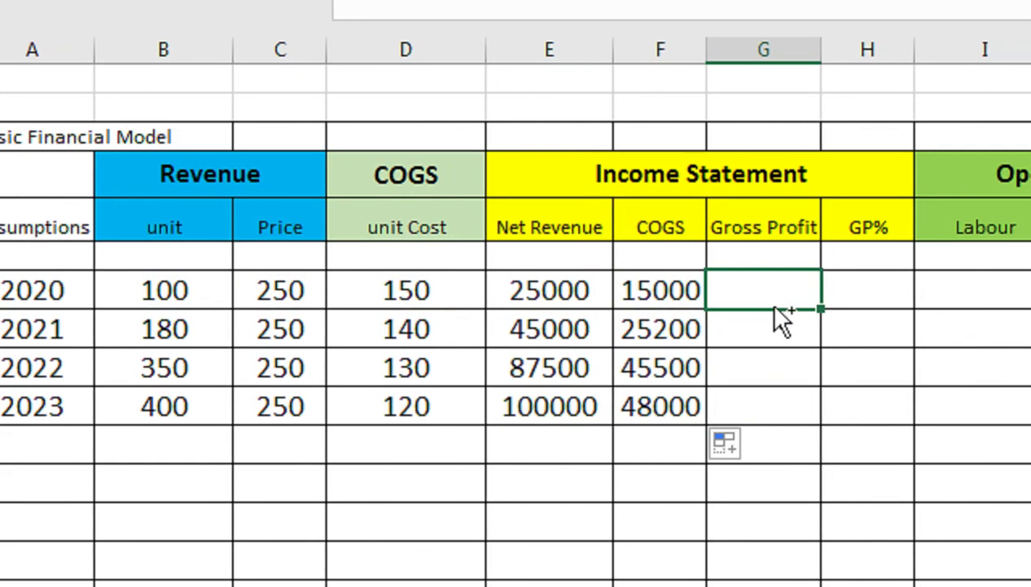
Enter Gross Profit as =E7-F7 in G7, fixing the reversed sign, and fill down to G10
text(=)
key(Left)
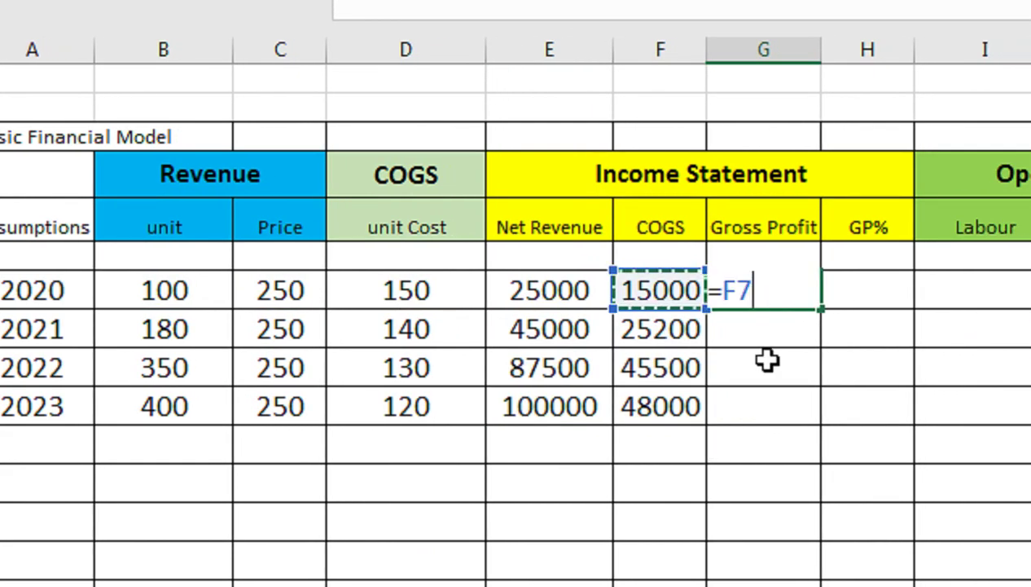
text(-)
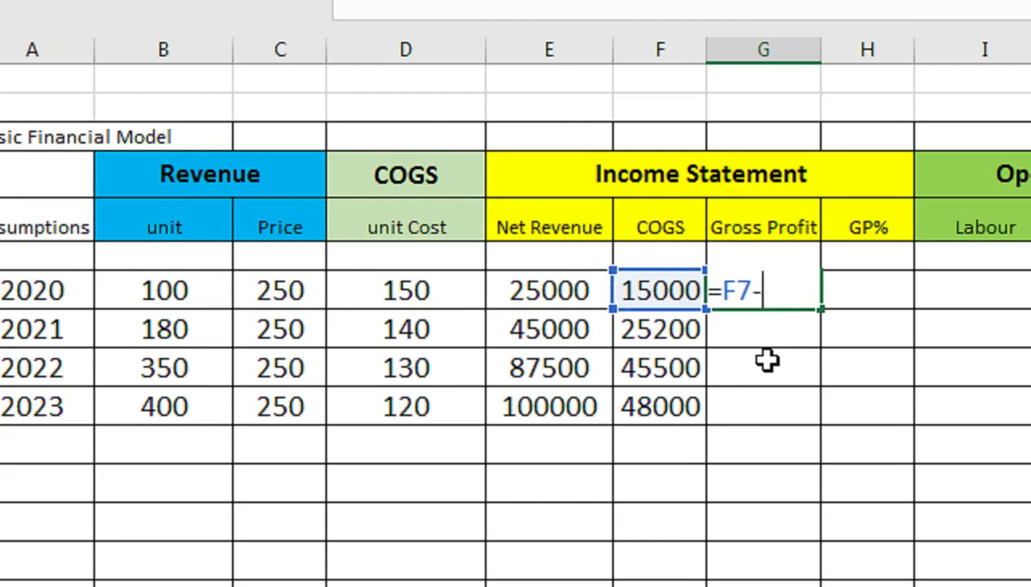
key(Left)
key(Left)
key(Return)
key(Up)
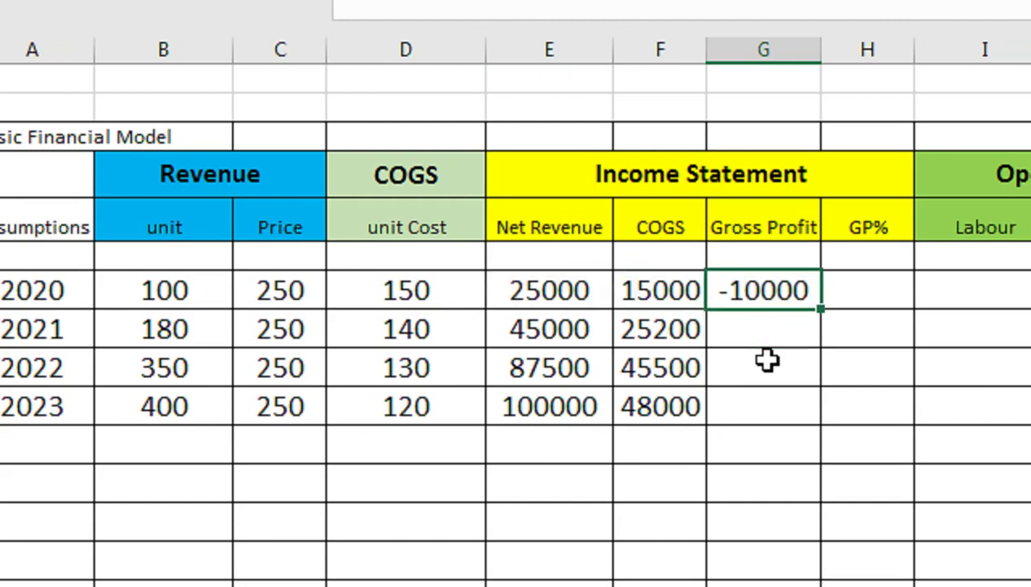
text(=)
key(Left)
key(Left)
key(Left)
key(Down)
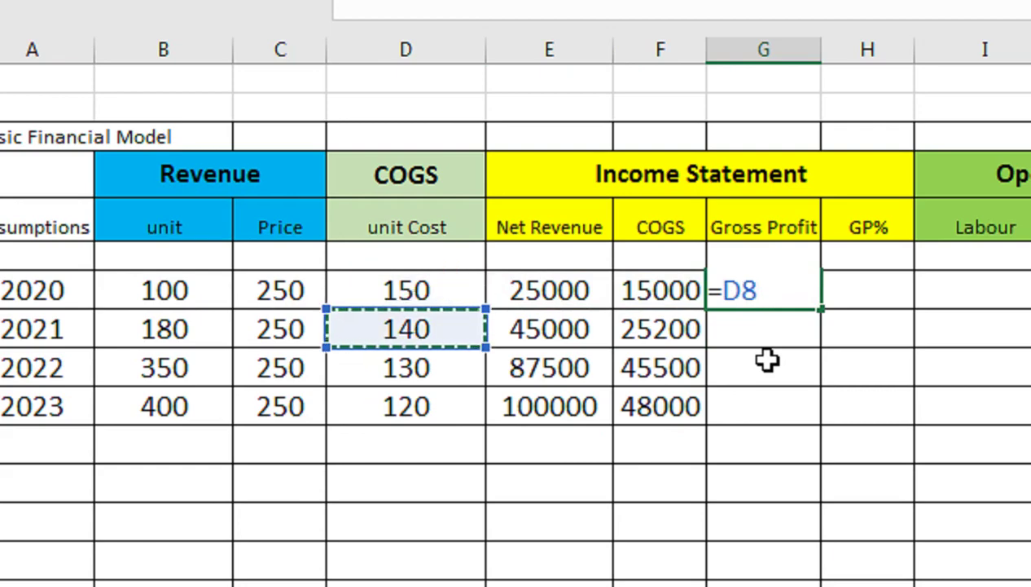
key(Up)
key(Right)
text(-)
key(Left)
key(Return)
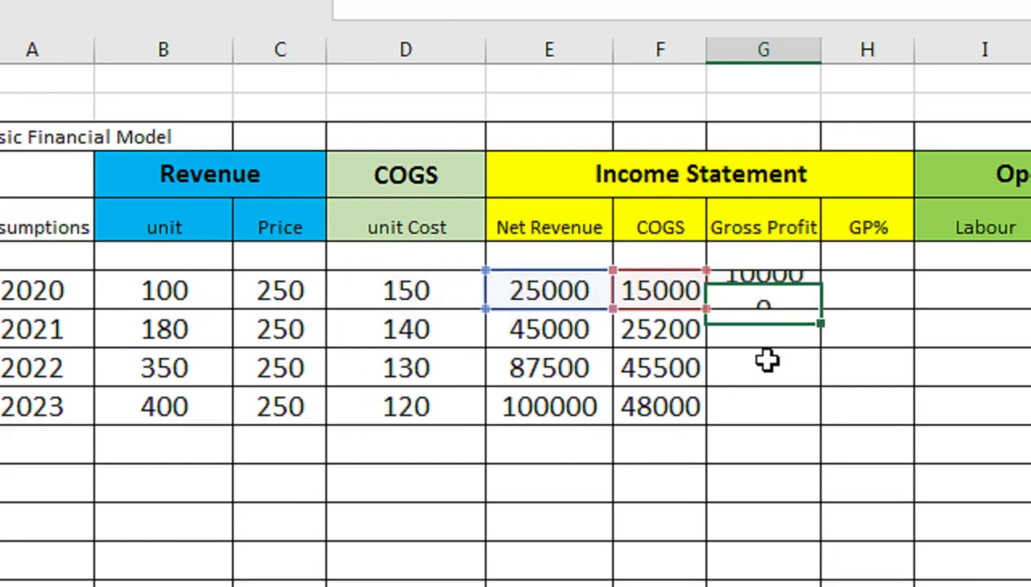
click(774, 294)
scroll(778, 326, right, 2)
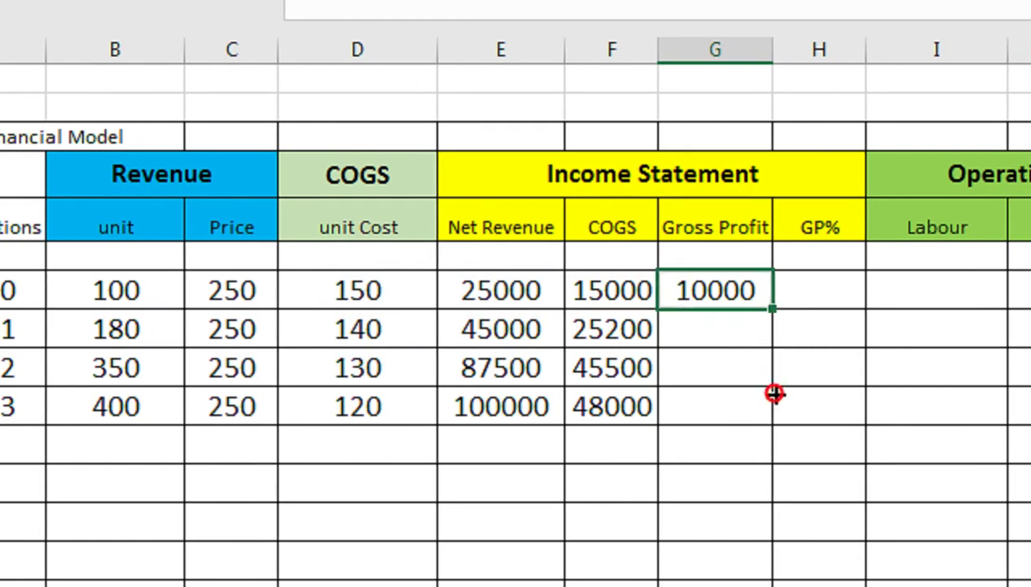
drag(773, 308, 774, 393)
Add GP% as =G7/E7 in H7, fill down to H10, and format as percentages
click(775, 297)
scroll(775, 297, right, 1)
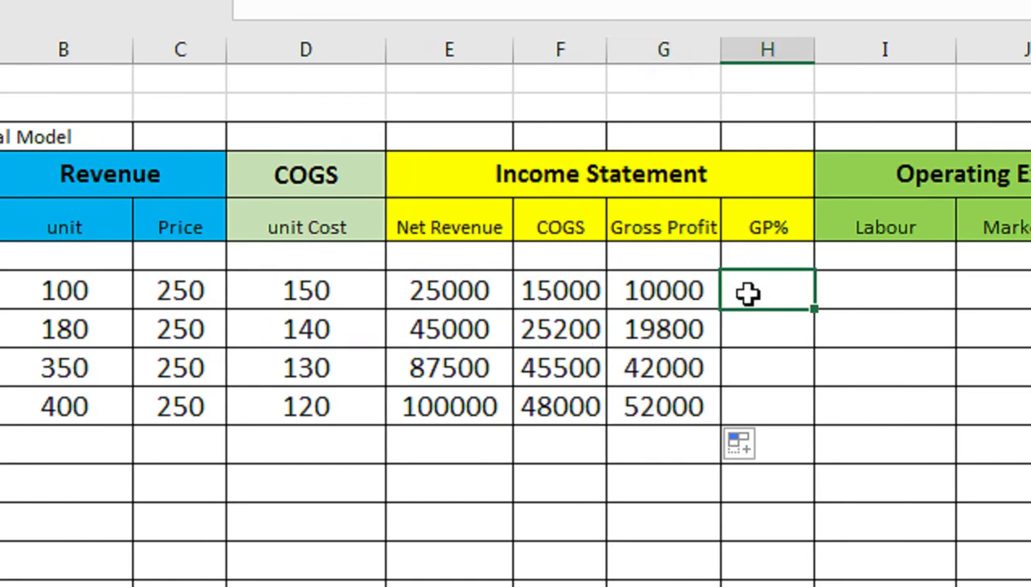
text(=)
key(Left)
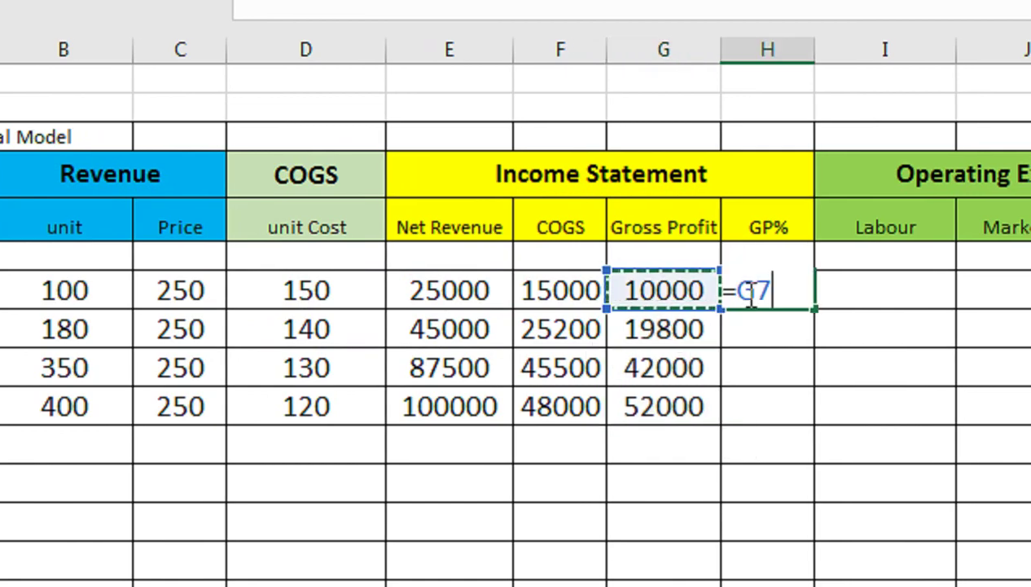
text(/)
click(421, 274)
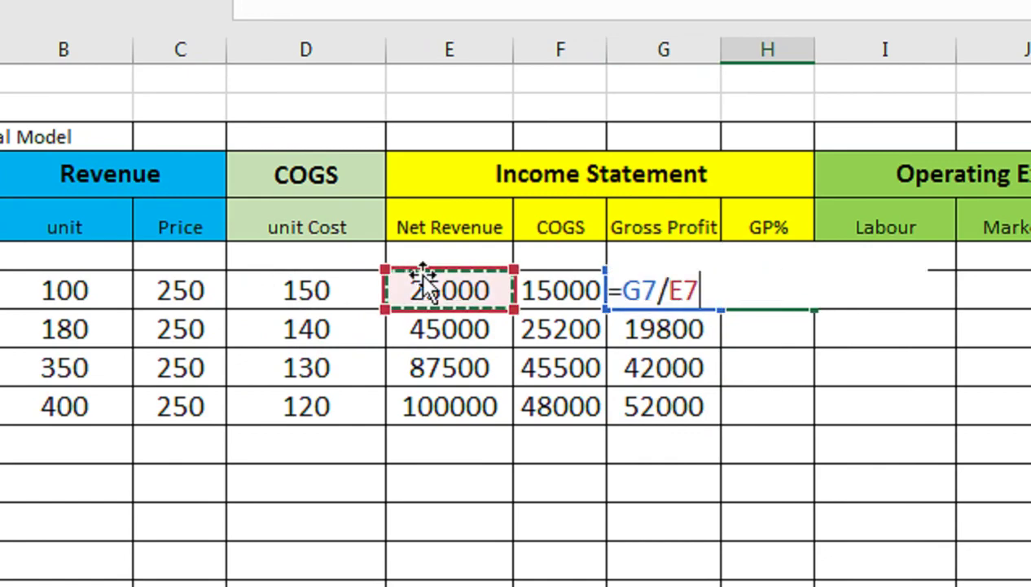
key(Return)
click(753, 277)
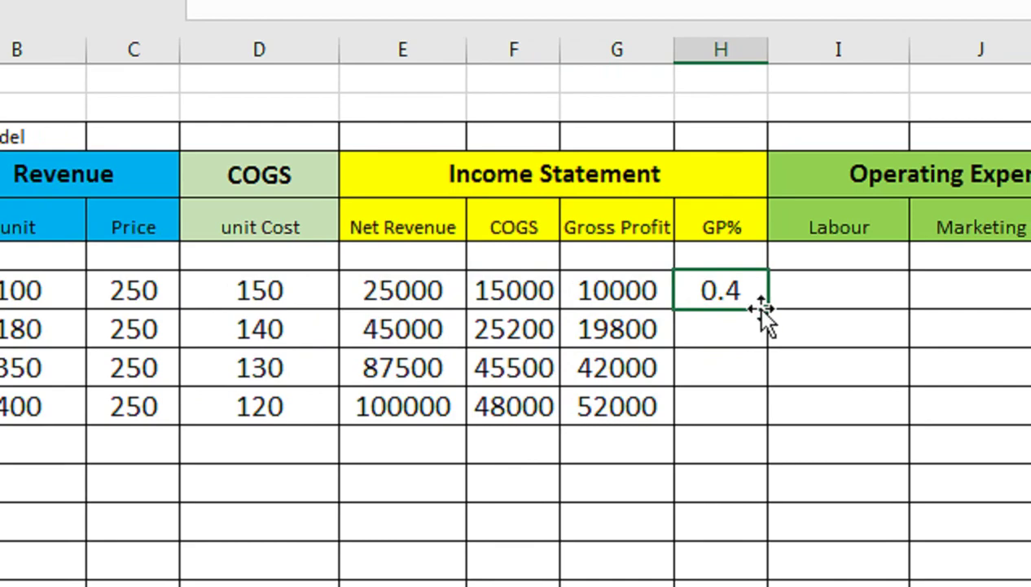
drag(760, 309, 768, 422)
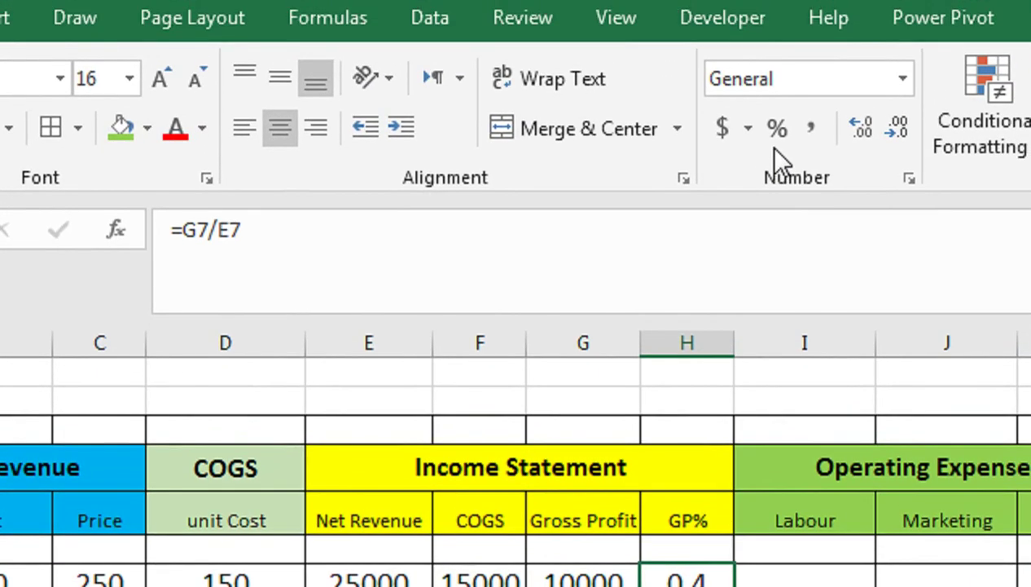
click(773, 146)
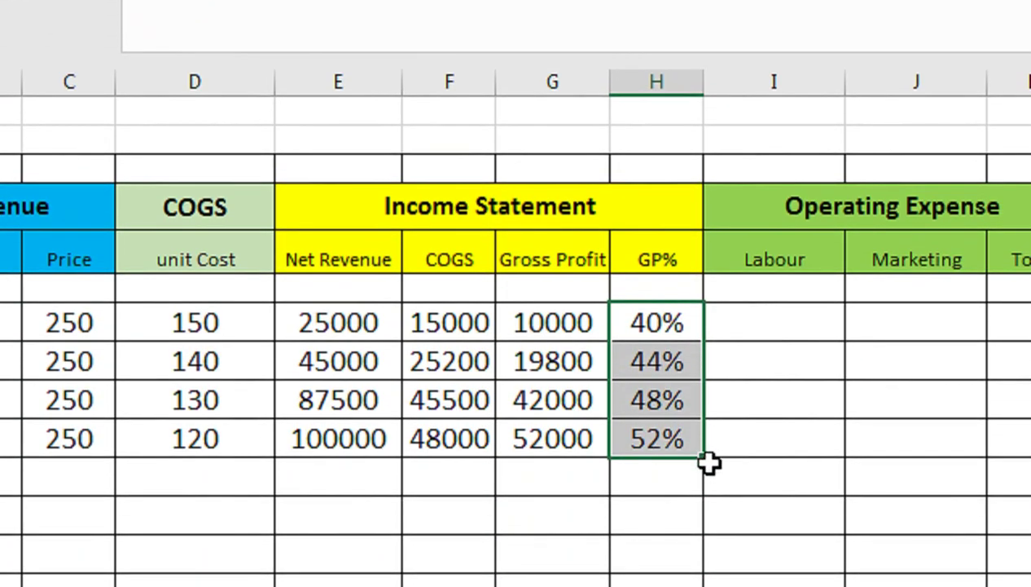
click(780, 307)
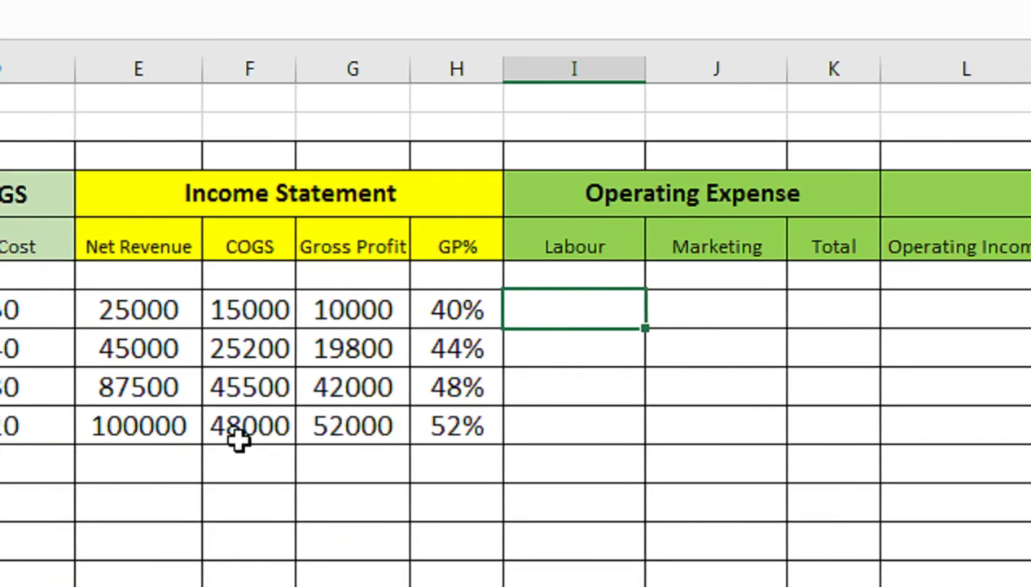
Enter Labour expenses 10000, 15000, 20000 and 25000 in I7:I10
text(10000)
key(Return)
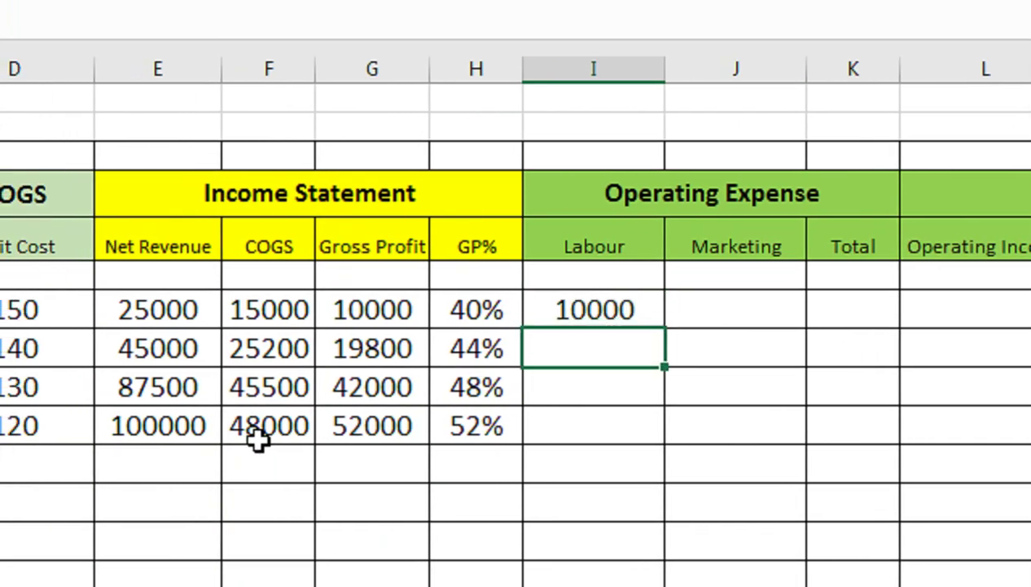
text(15000)
key(Return)
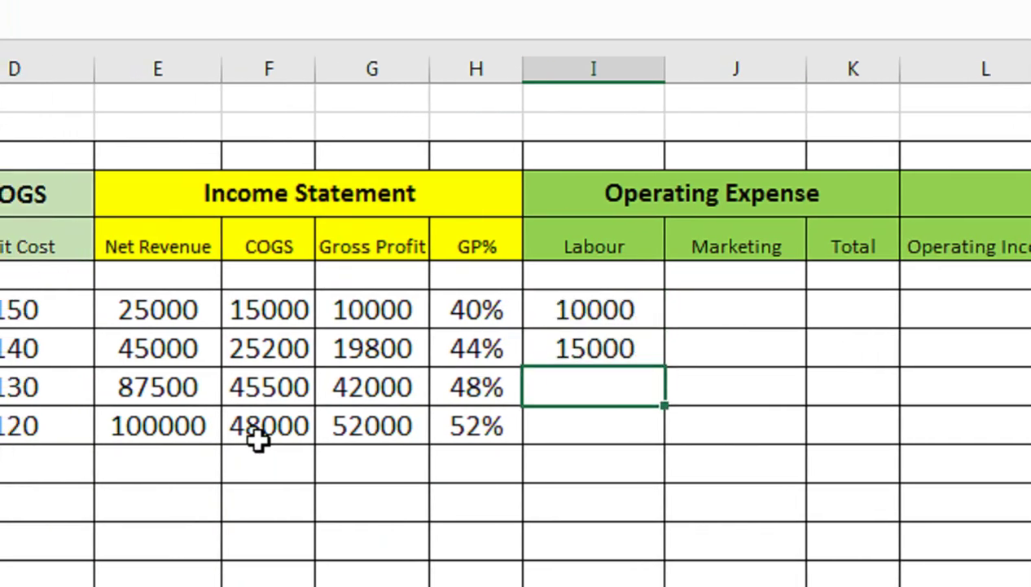
text(2000)
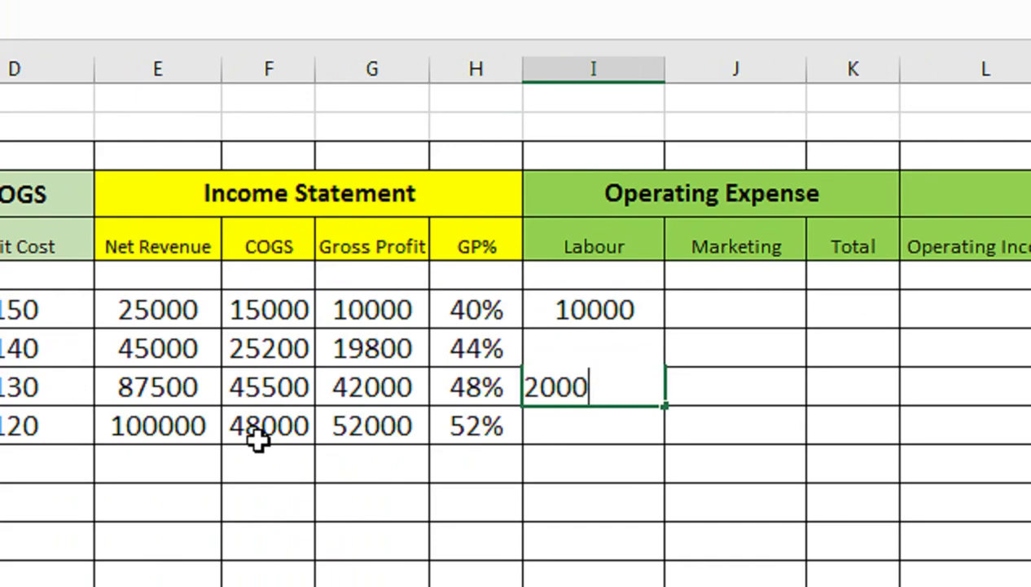
text(0)
key(Return)
text(25000)
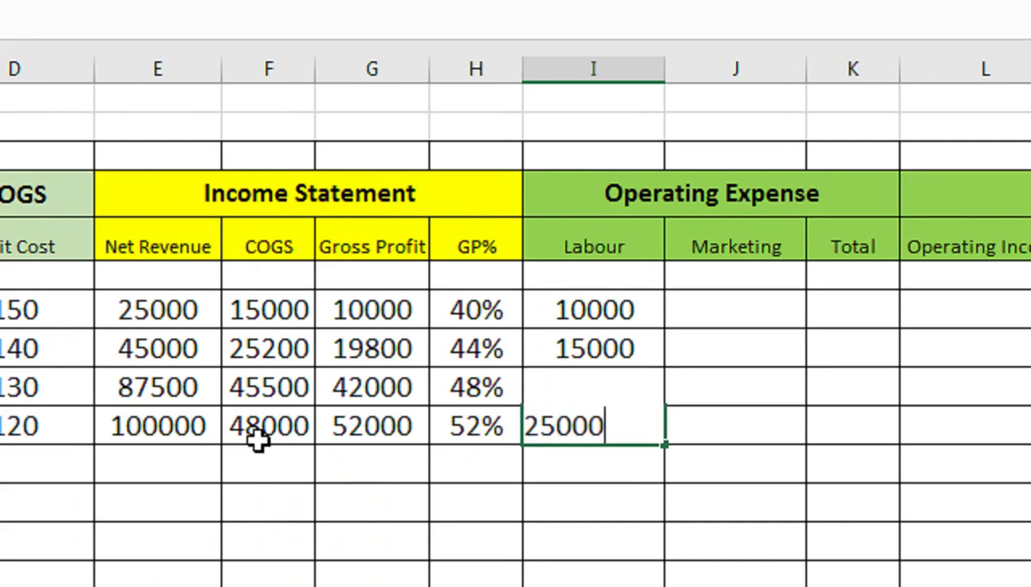
key(Return)
Enter Marketing expenses 5000, 6000, 7000 and 8000 in J7:J10
key(Right)
key(Up)
key(Up)
key(Up)
key(Up)
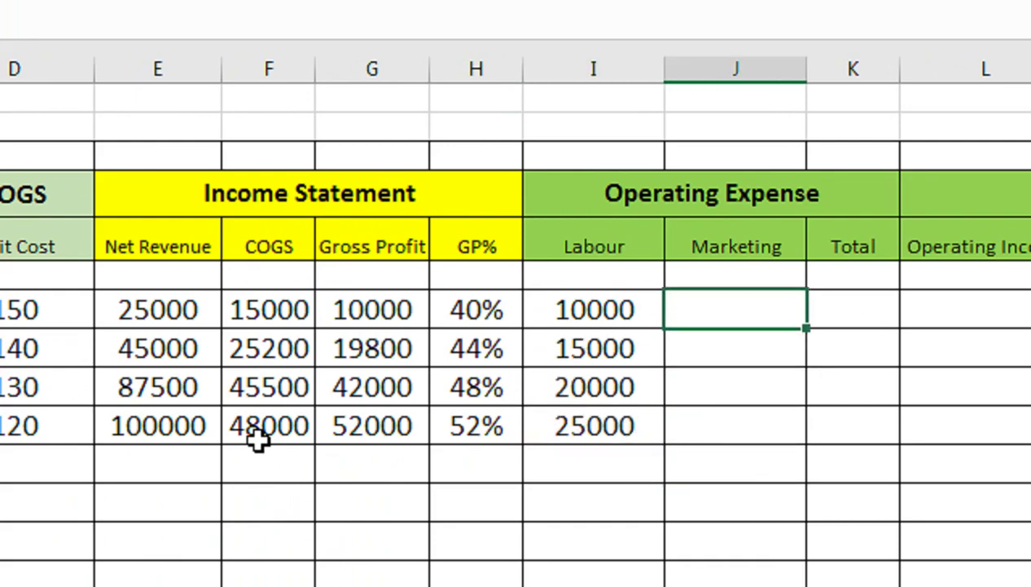
text(5000)
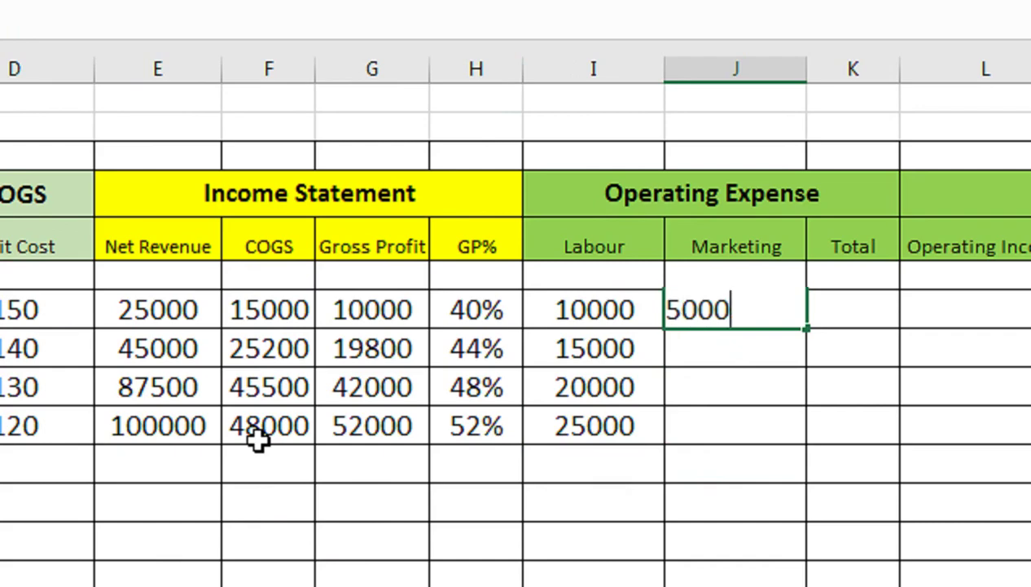
key(Return)
text(6000)
key(Return)
text(70)
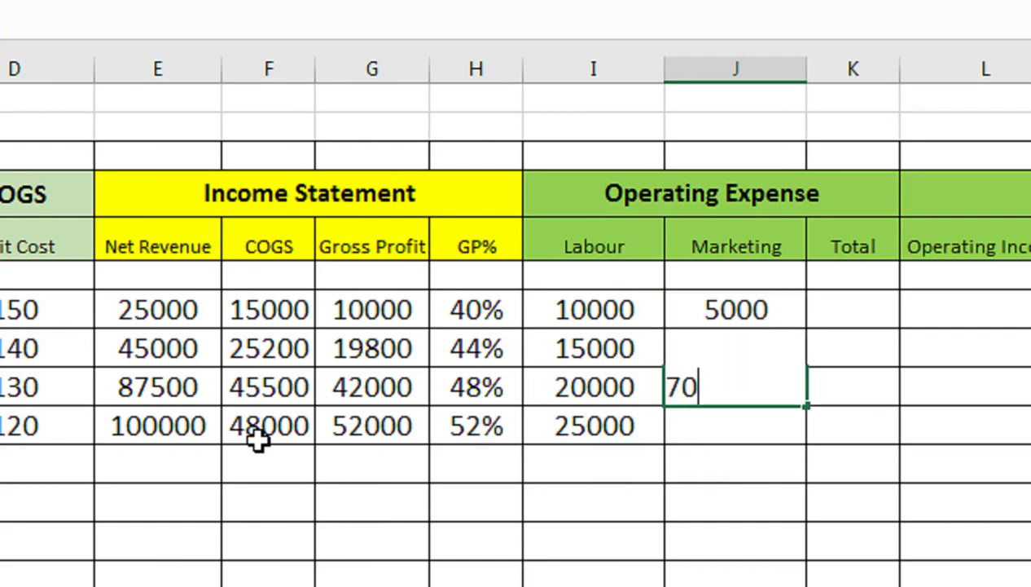
text(00)
key(Return)
text(0)
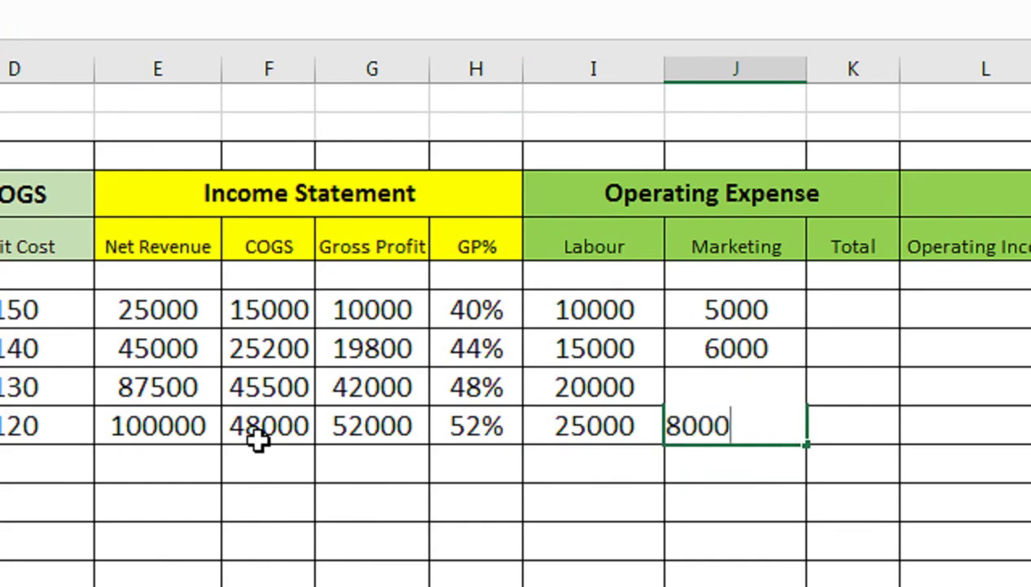
key(Return)
scroll(781, 350, right, 1)
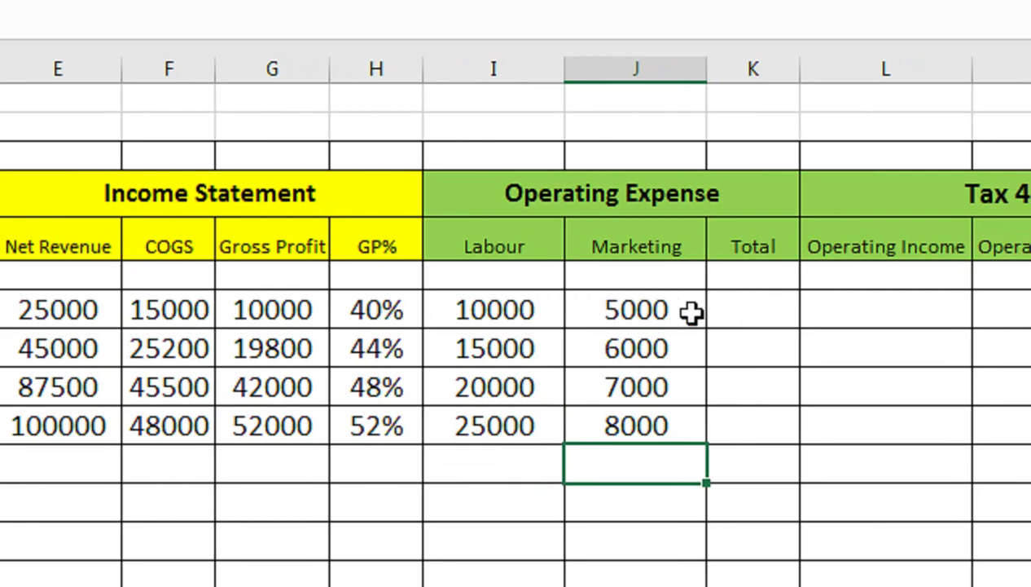
Total Labour plus Marketing in K7 and fill it down to K10 (15000 to 33000)
click(731, 306)
text(=)
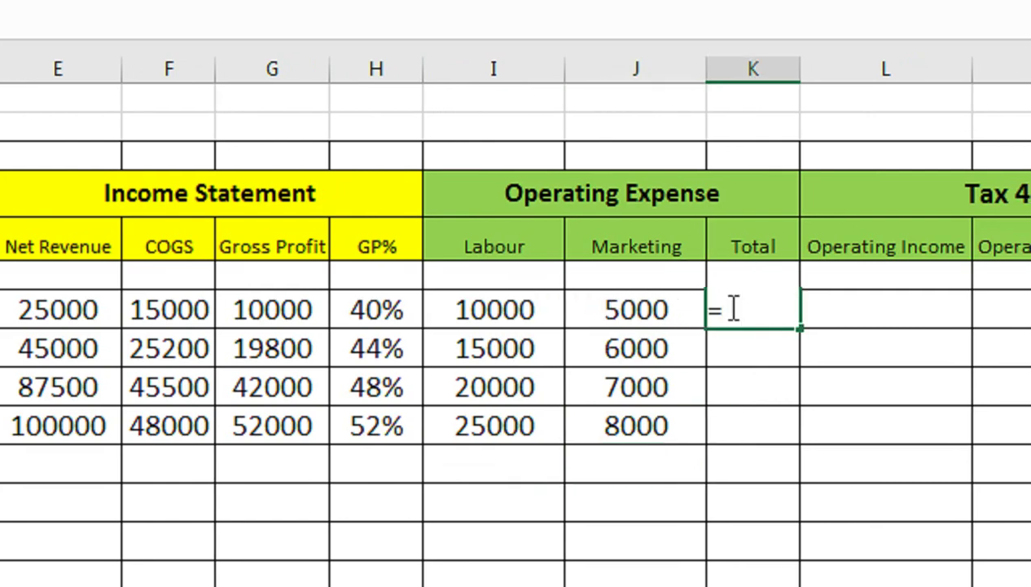
key(Left)
key(Left)
text(+)
key(Left)
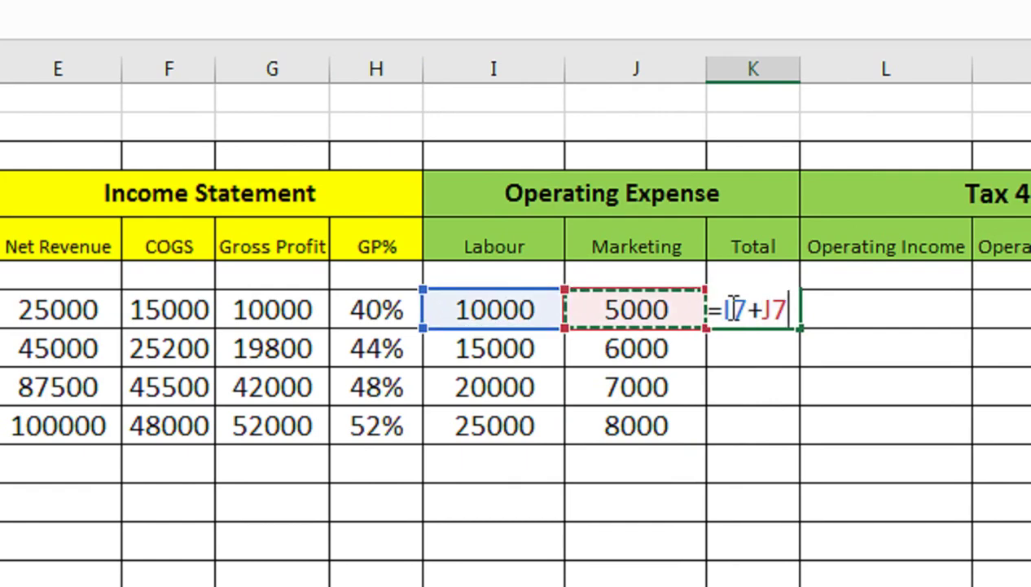
key(Return)
click(729, 308)
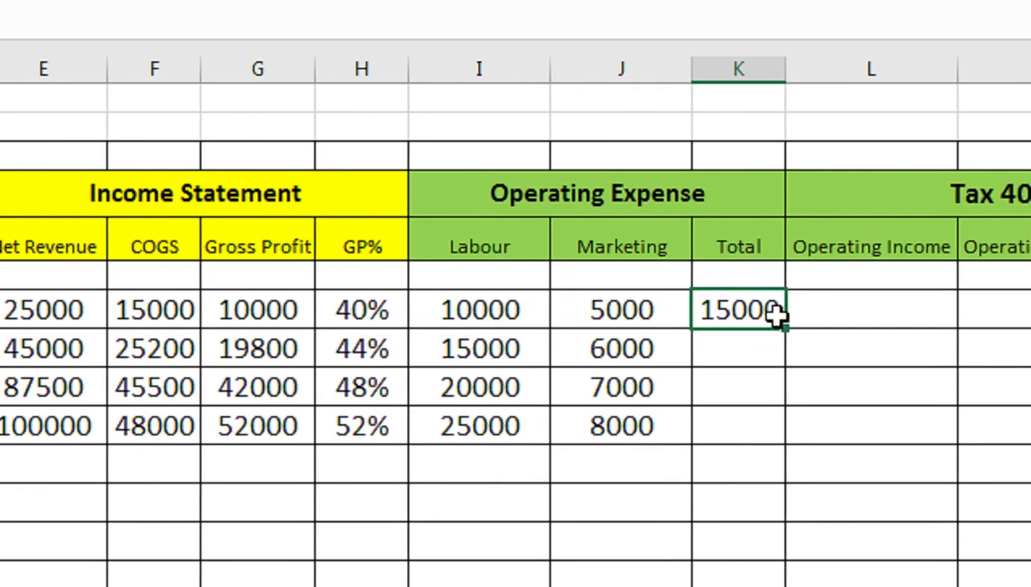
drag(782, 326, 766, 428)
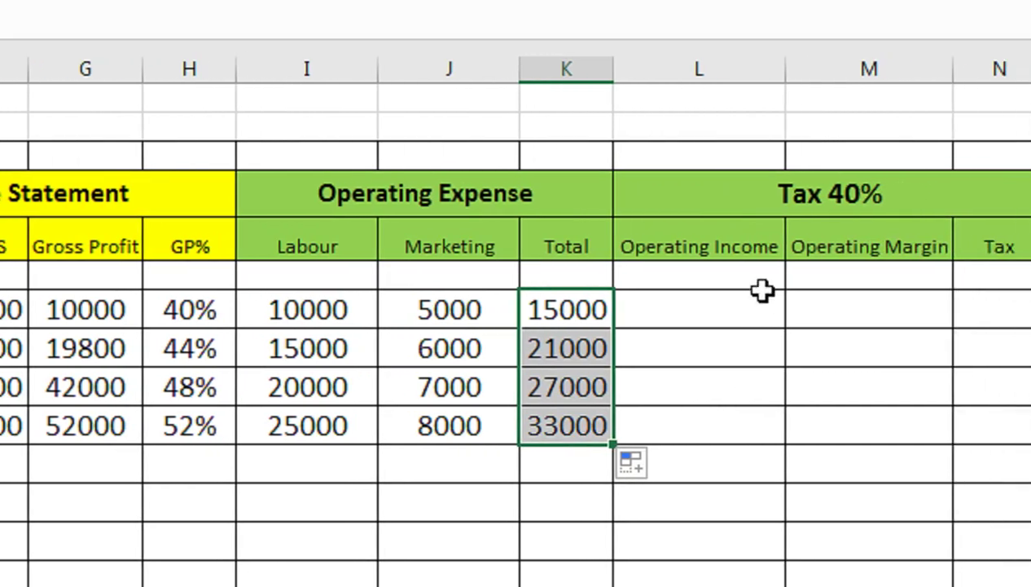
Begin the Operating Income formula in L7
click(688, 308)
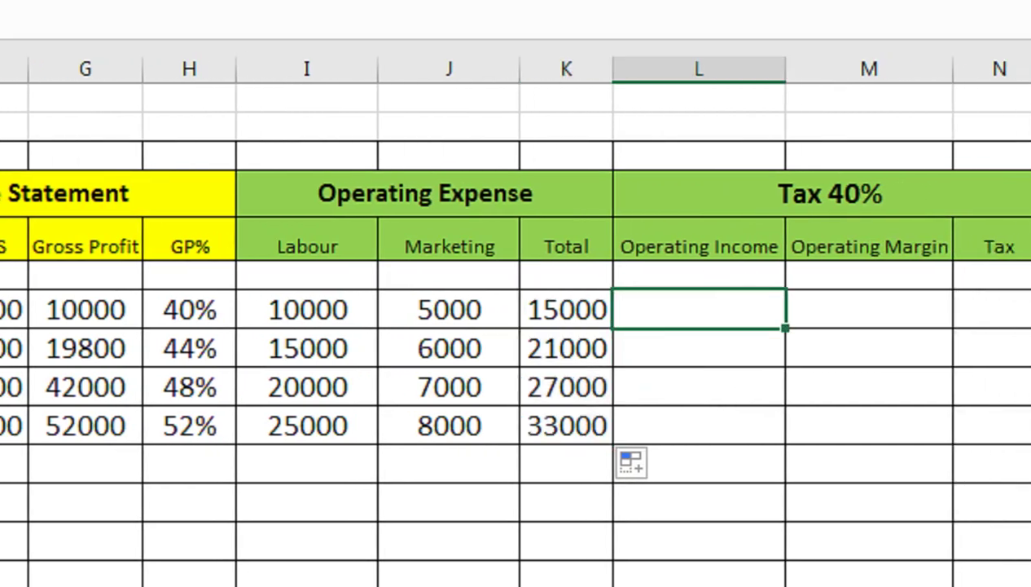
click(675, 307)
text(=)
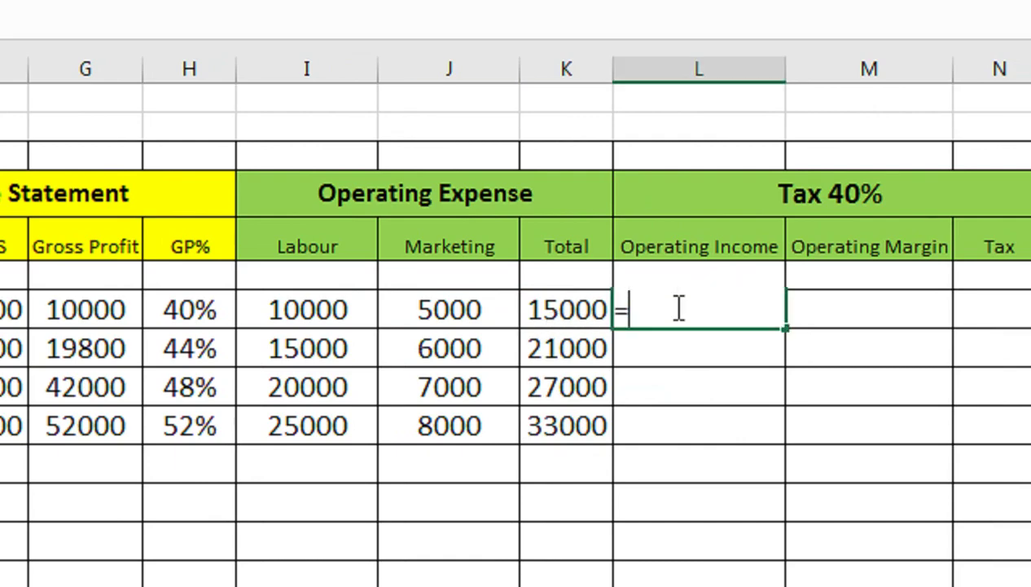
scroll(207, 317, left, 2)
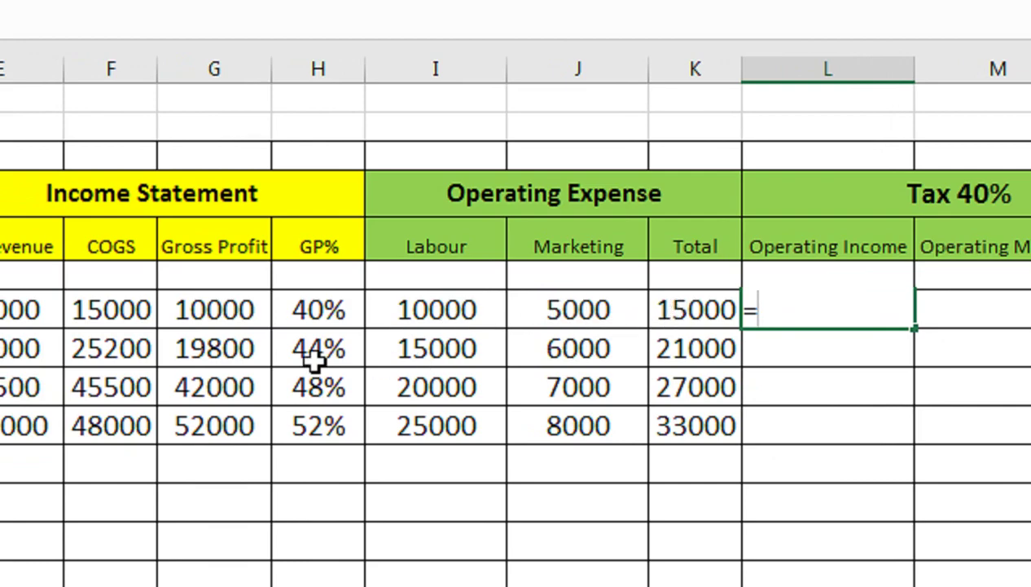
Change the 2020 unit cost to 90
click(226, 409)
scroll(228, 400, left, 5)
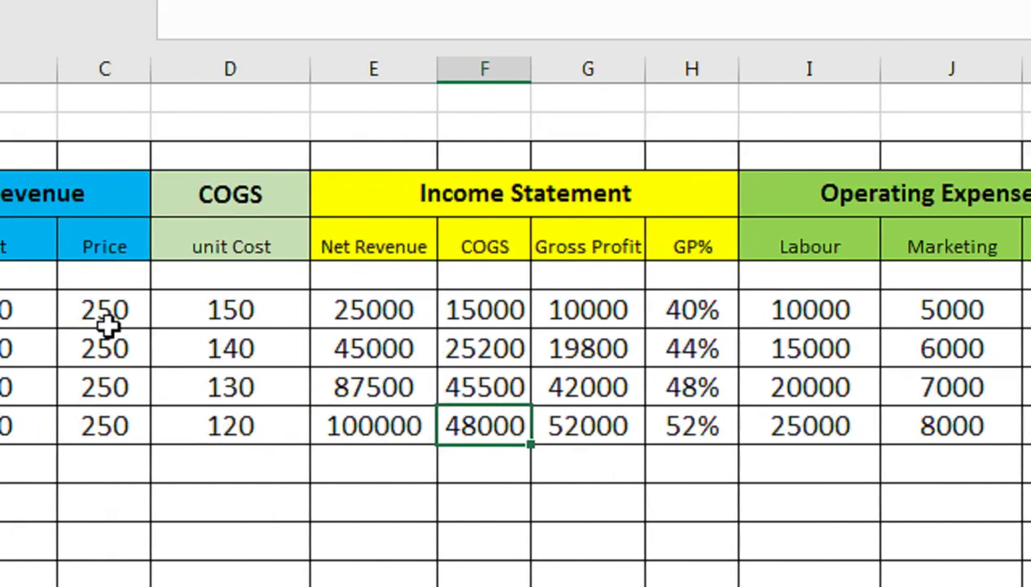
click(310, 320)
scroll(857, 333, right, 2)
scroll(730, 315, right, 2)
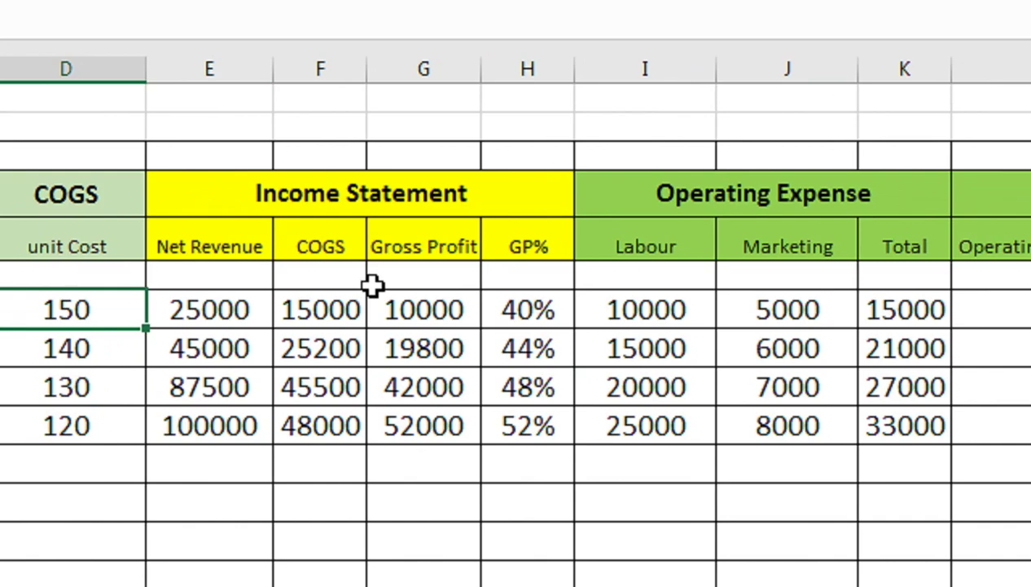
key(BackSpace)
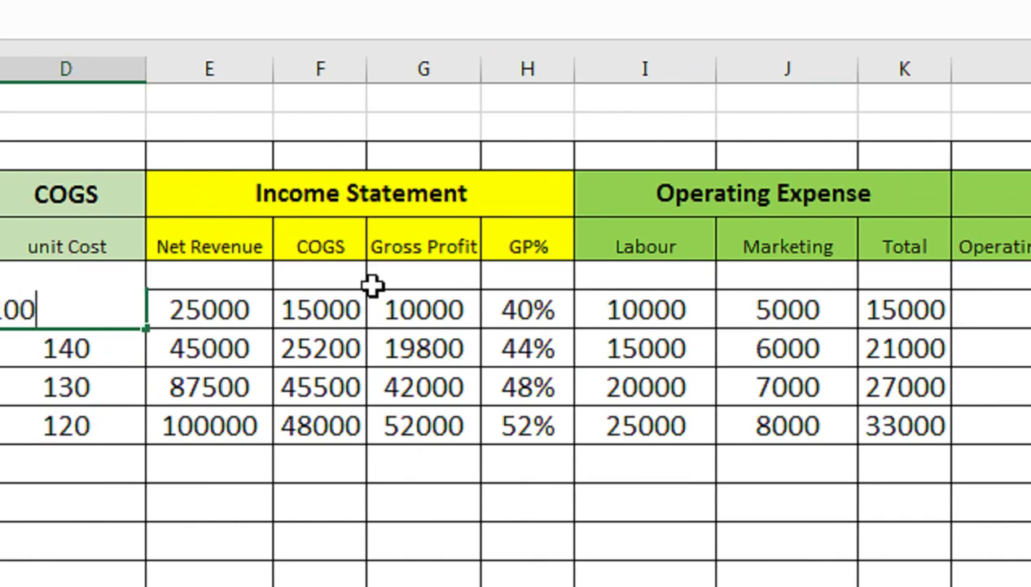
key(Return)
scroll(373, 285, left, 2)
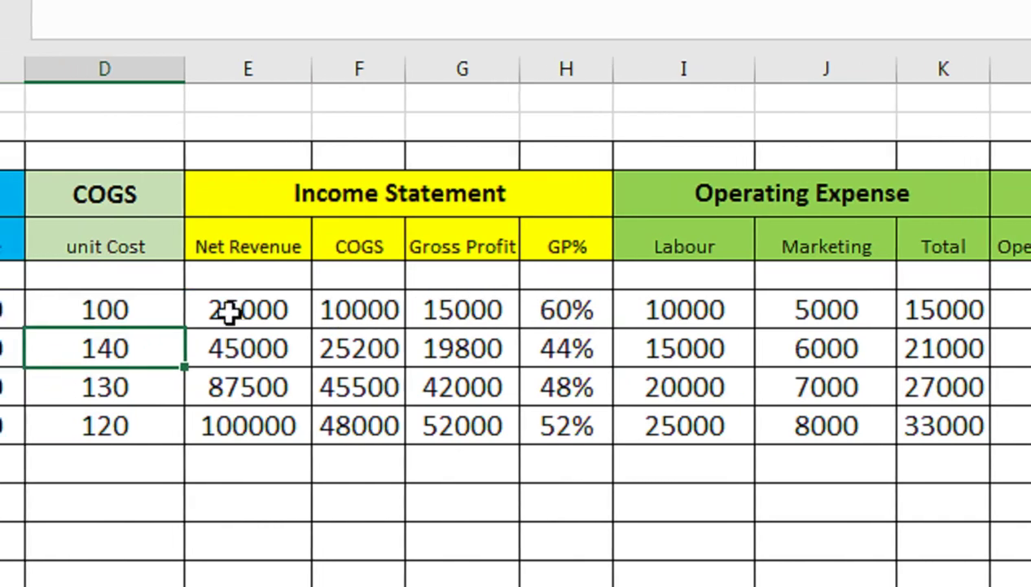
key(Up)
text(90)
key(Return)
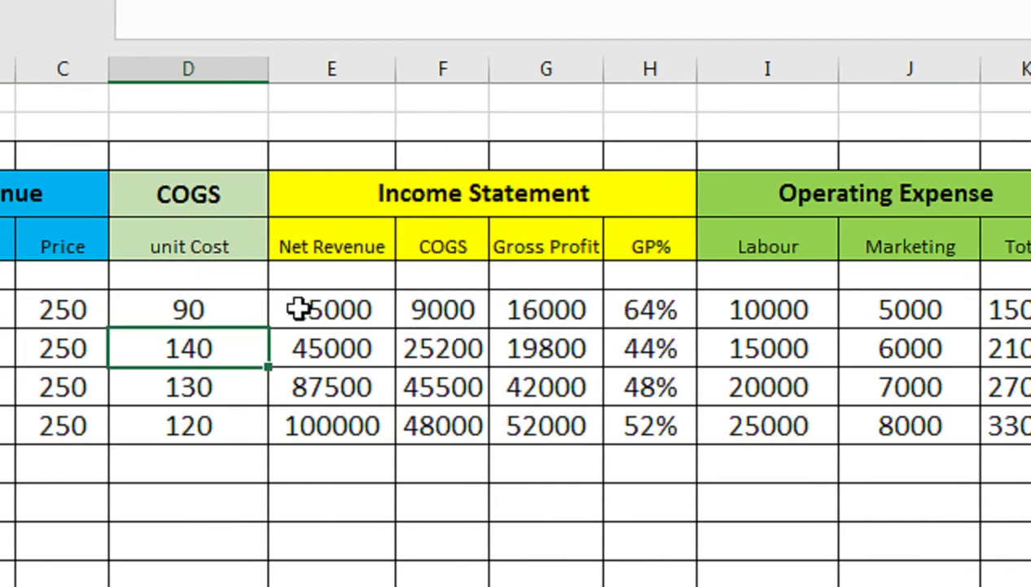
Set the 2020 unit count to 120
scroll(145, 334, left, 3)
click(258, 316)
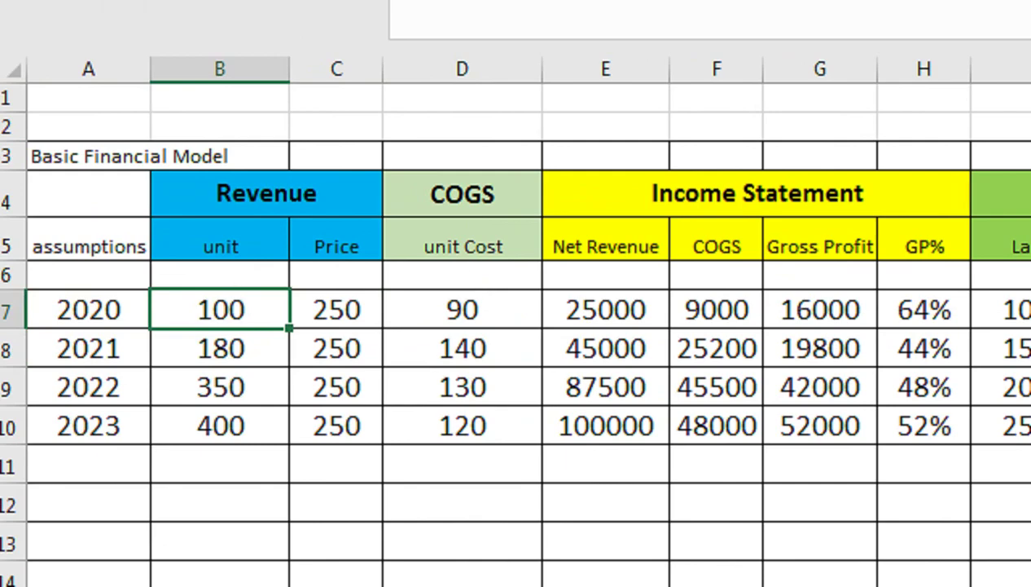
text(1)
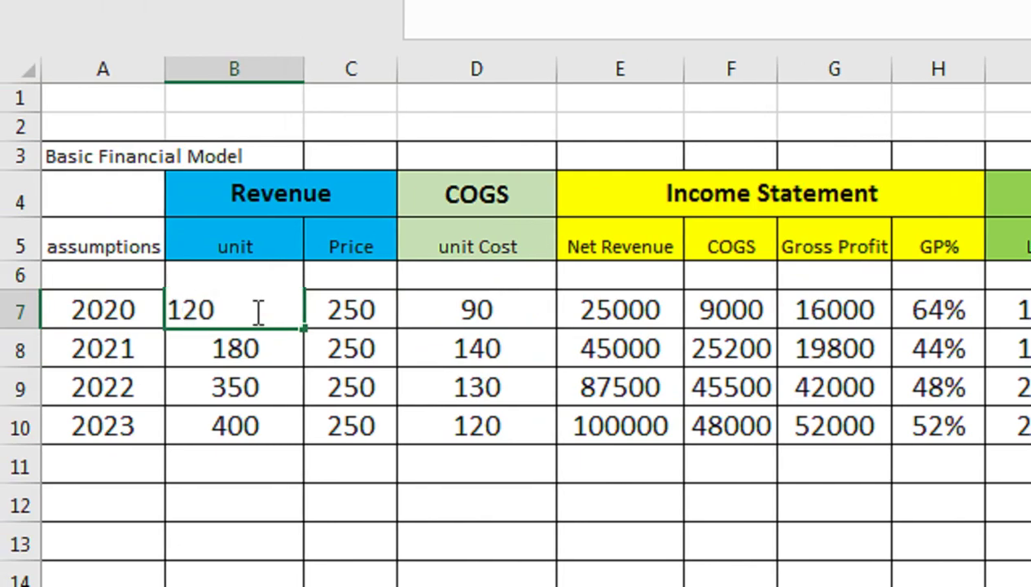
key(Return)
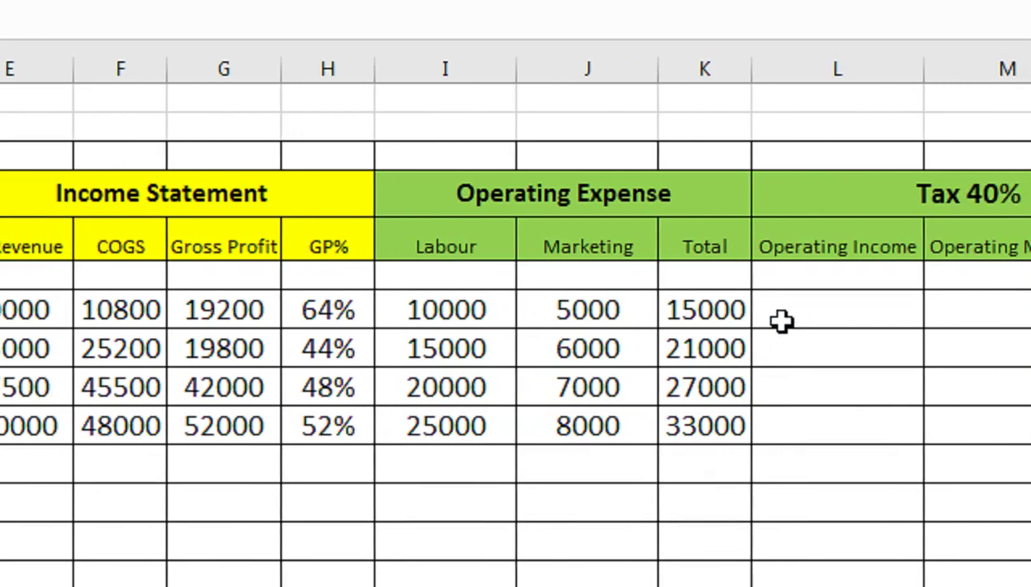
Enter gross profit minus total expense in L7, giving 2020 operating income of 4200
click(774, 316)
text(=)
key(Left)
key(Left)
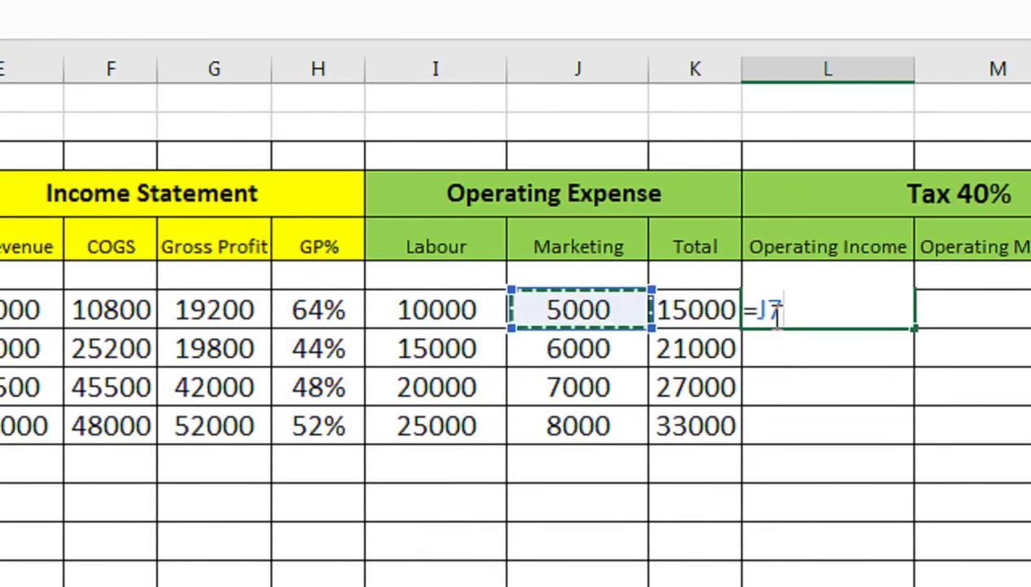
key(Left)
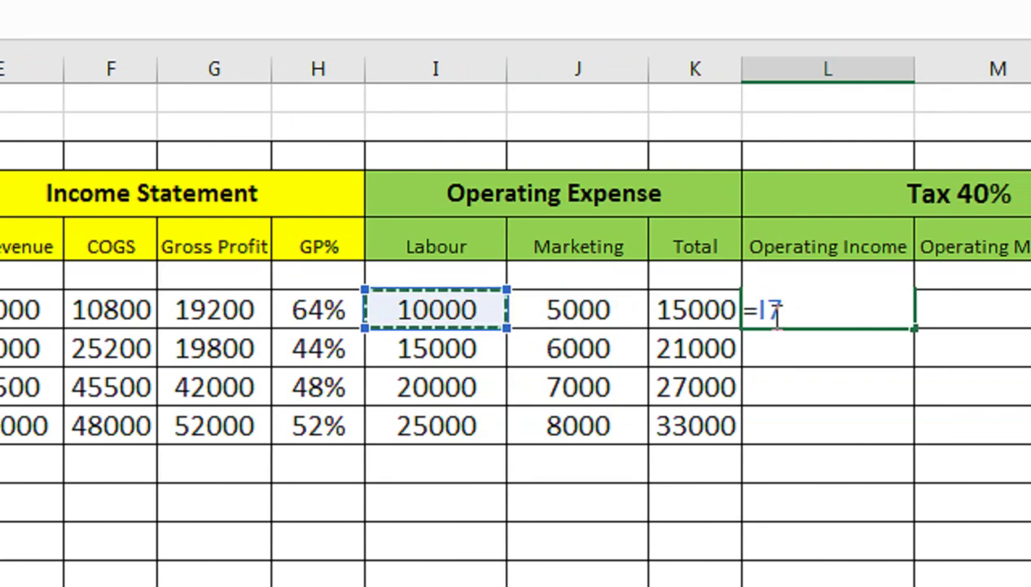
key(Left)
key(Left)
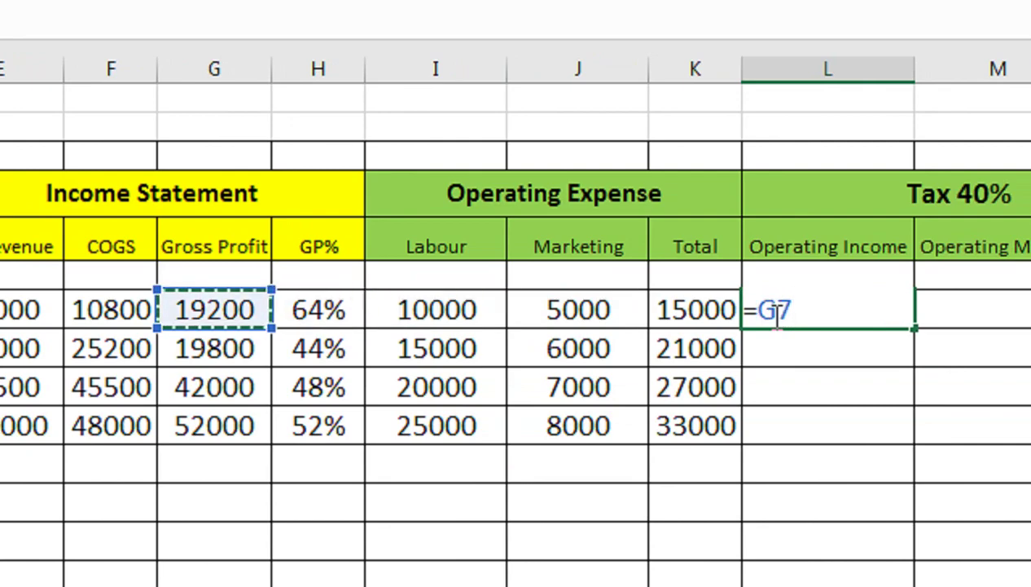
text(-)
key(Left)
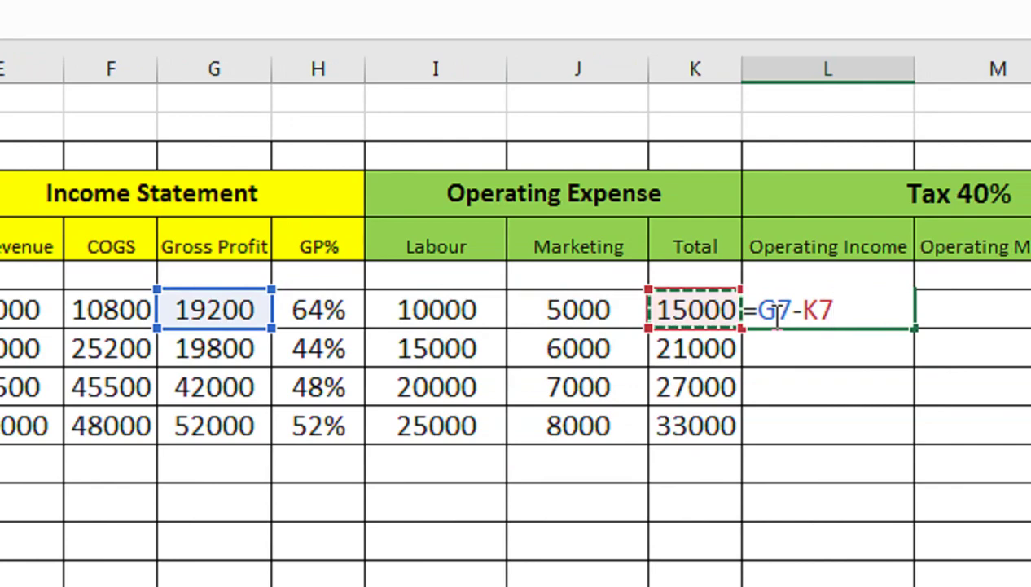
key(Return)
Fill the Operating Income formula down to 2023 (-1200, 15000, 19000)
click(778, 314)
scroll(786, 318, right, 2)
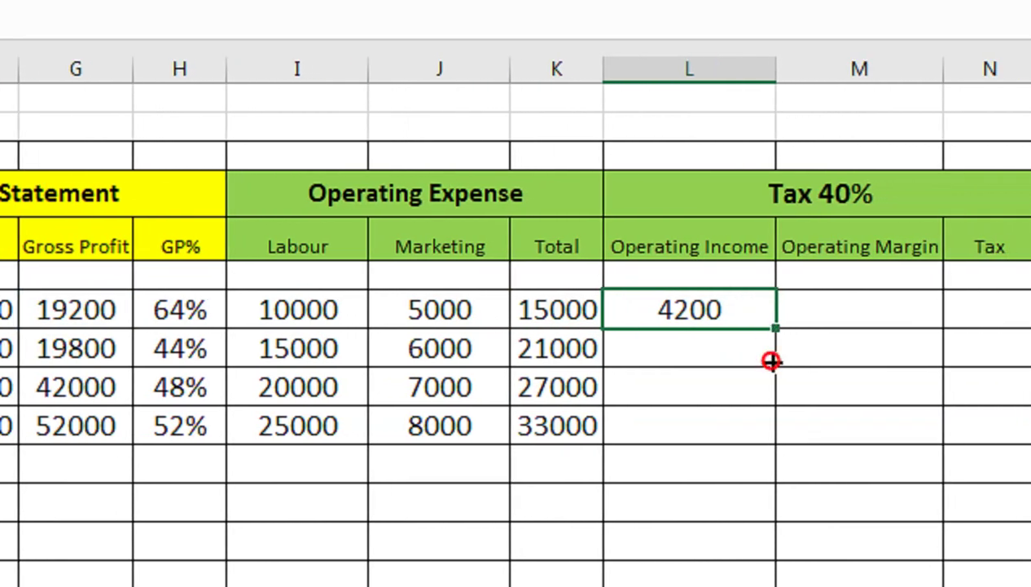
drag(771, 360, 764, 432)
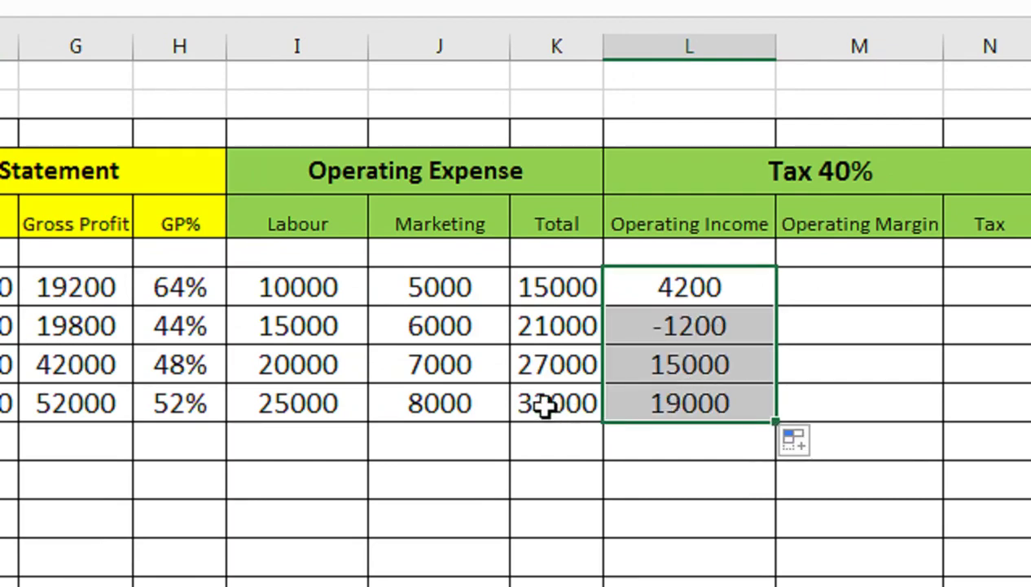
scroll(219, 342, left, 1)
scroll(248, 345, left, 2)
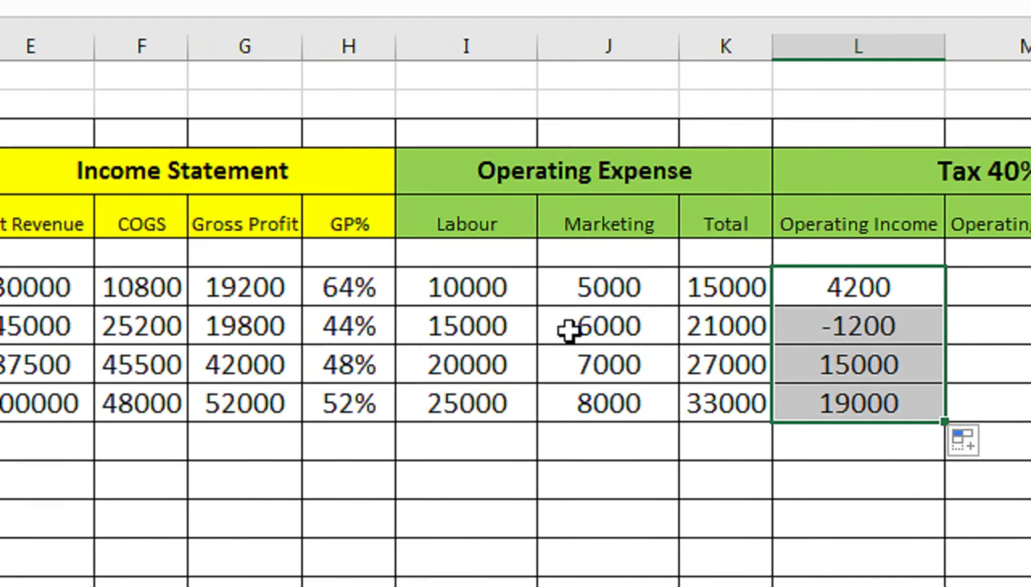
scroll(776, 332, right, 1)
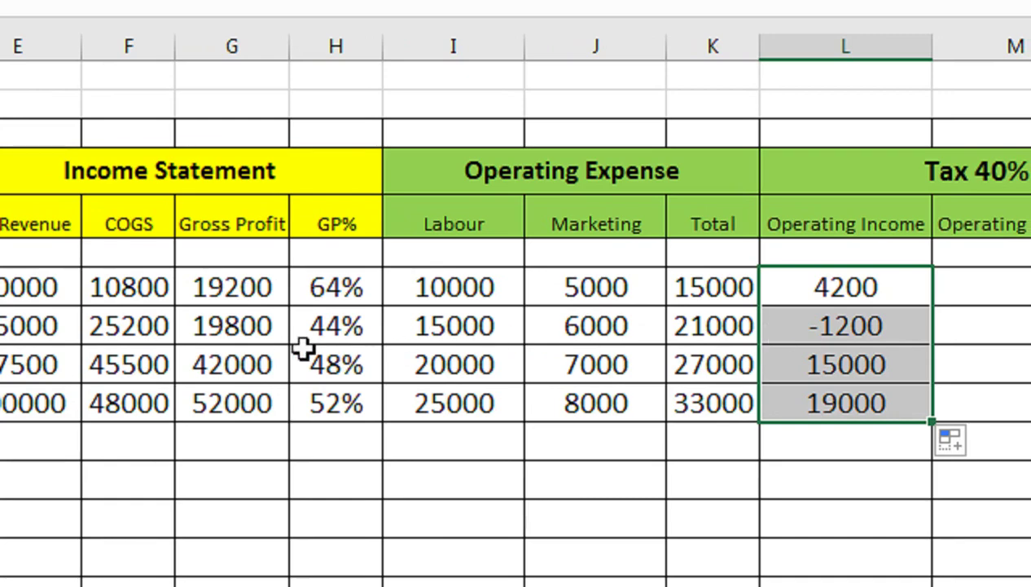
scroll(208, 356, left, 1)
scroll(208, 356, left, 1)
scroll(822, 270, right, 1)
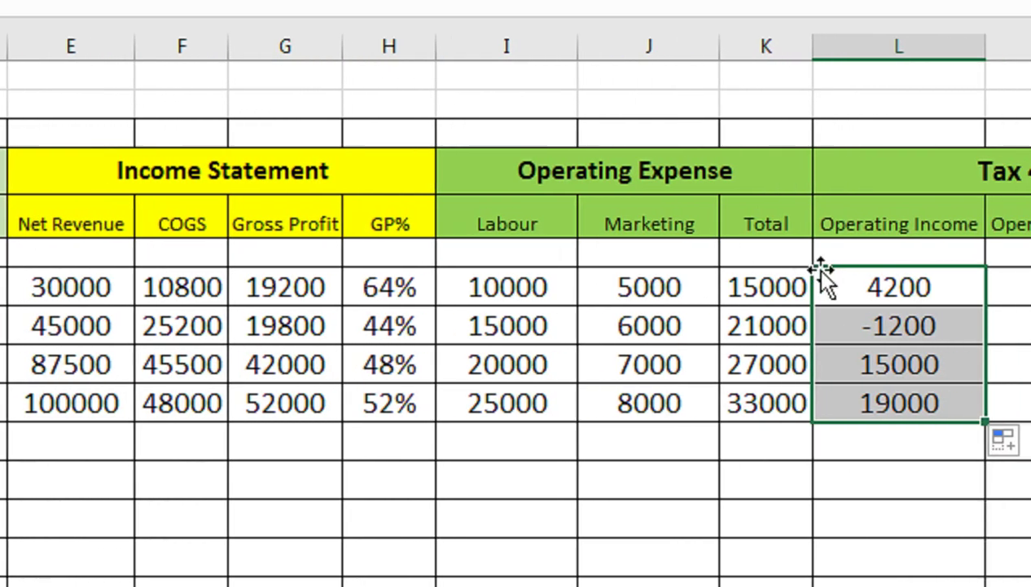
scroll(776, 290, right, 1)
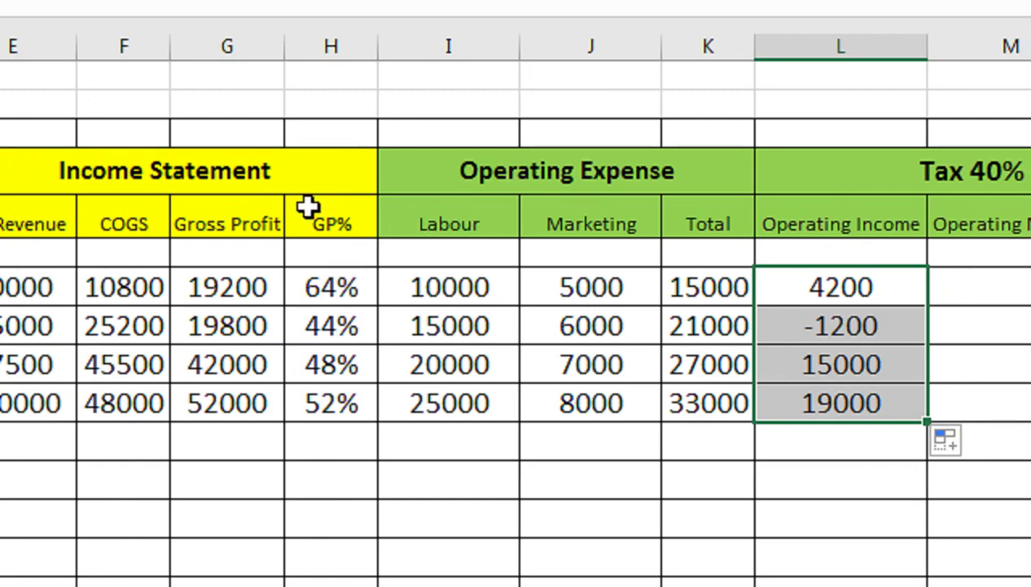
scroll(245, 352, left, 1)
scroll(251, 362, left, 1)
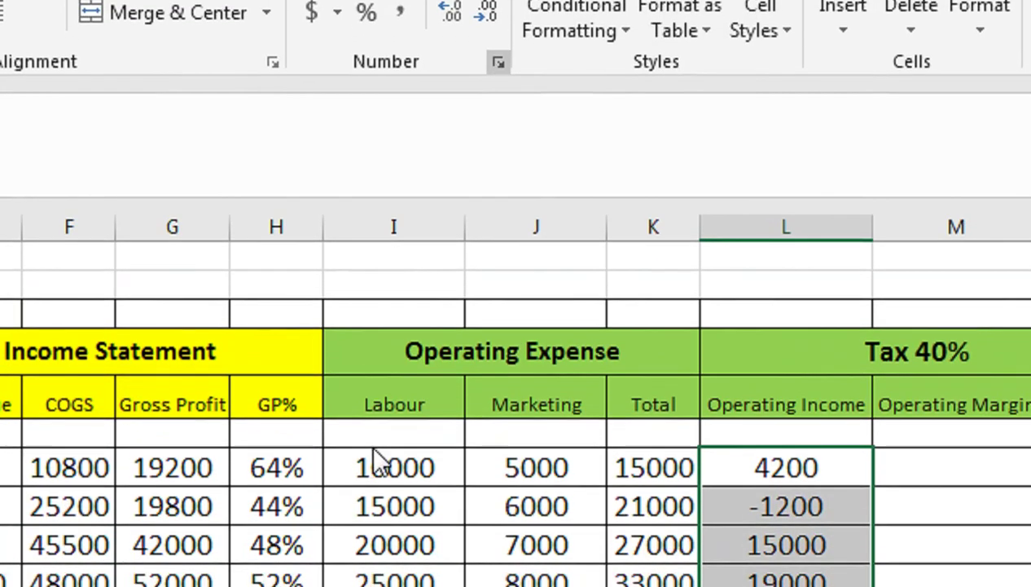
Apply the red 1234.10 Number format to Operating Income, showing 4200.00 and a red 1200.00
key(ctrl+1)
click(238, 247)
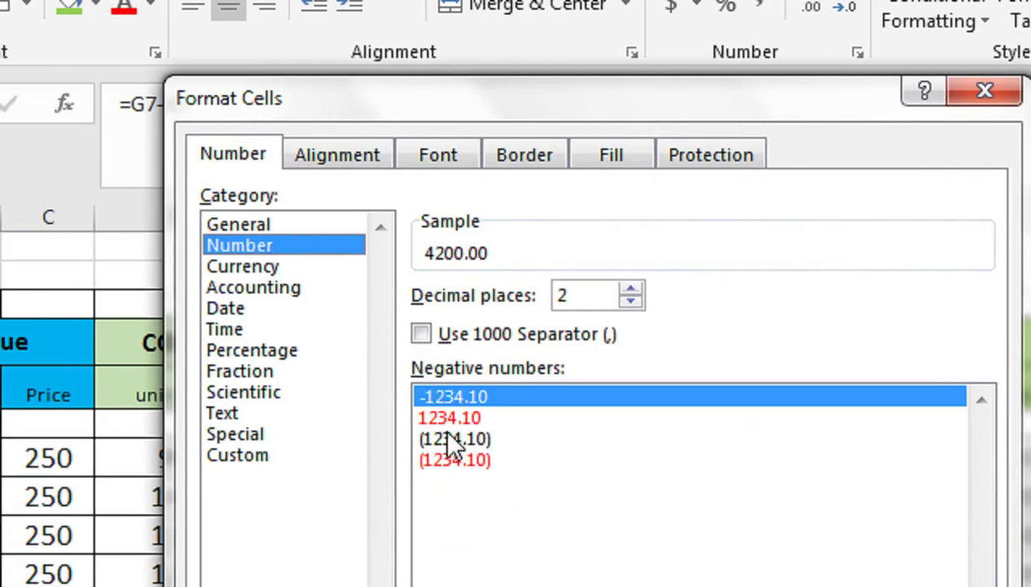
click(463, 459)
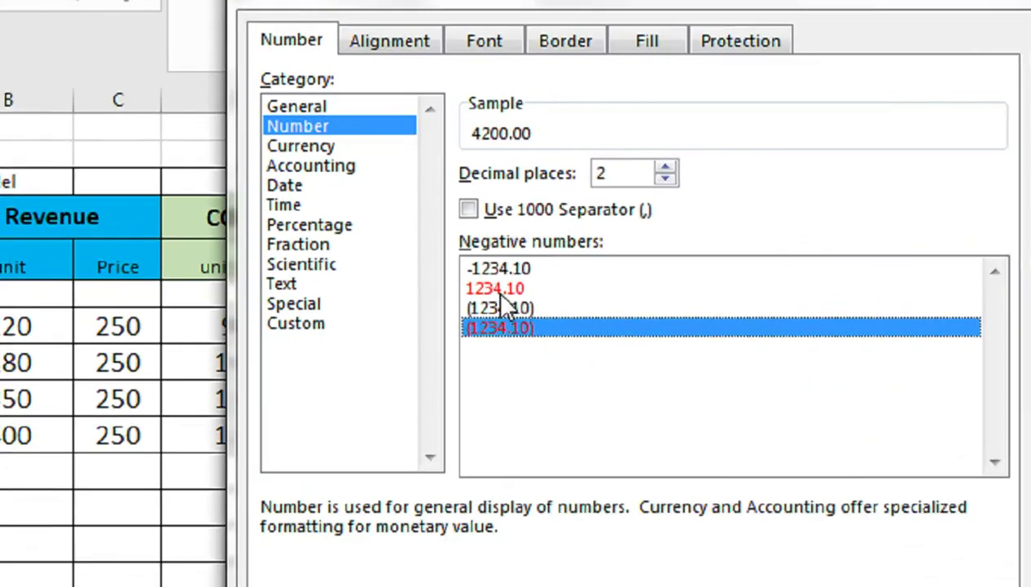
click(376, 301)
click(559, 488)
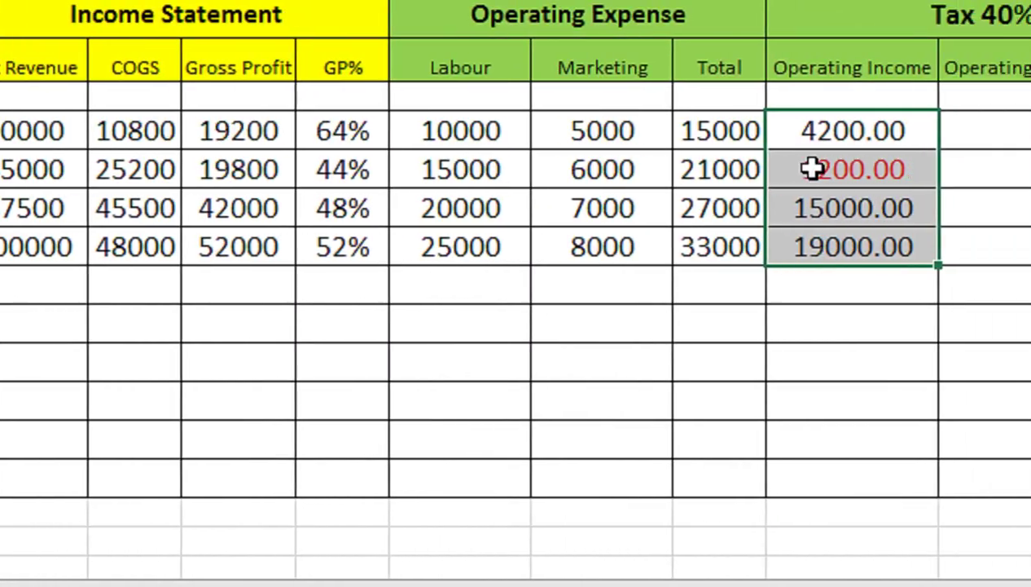
click(989, 169)
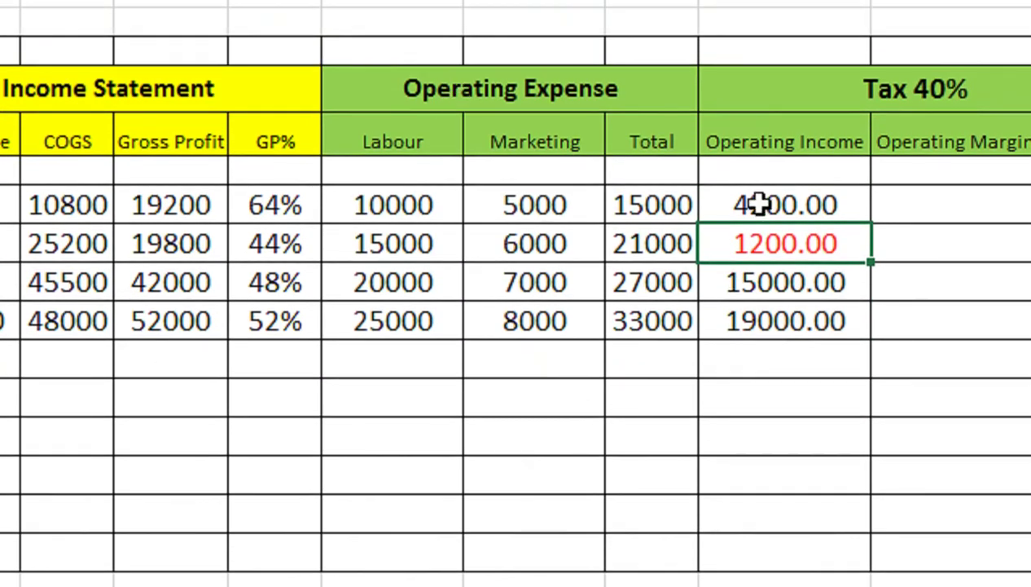
drag(758, 204, 760, 327)
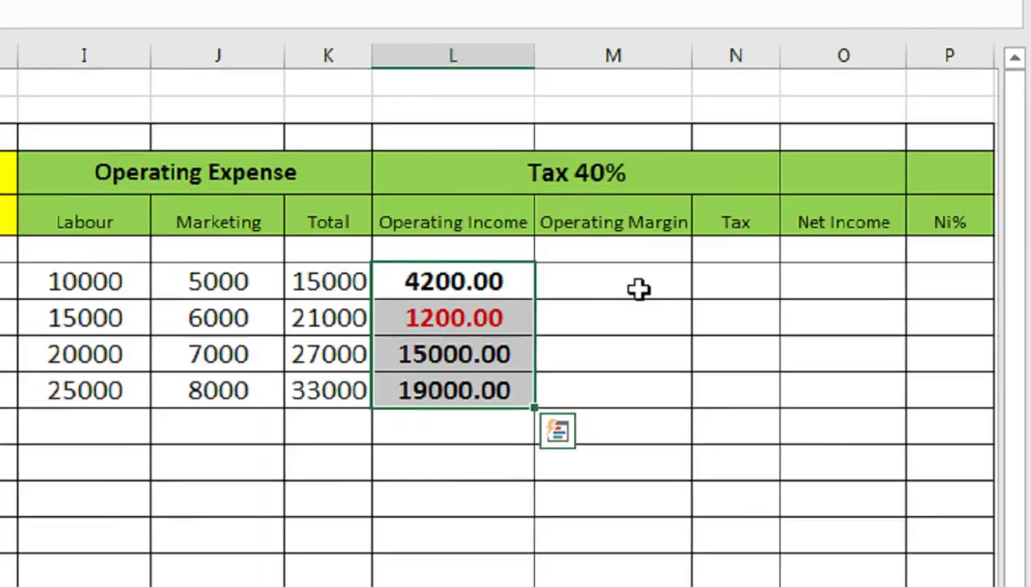
Enter =L7/E7 in M7 and fill it down to M10
click(614, 289)
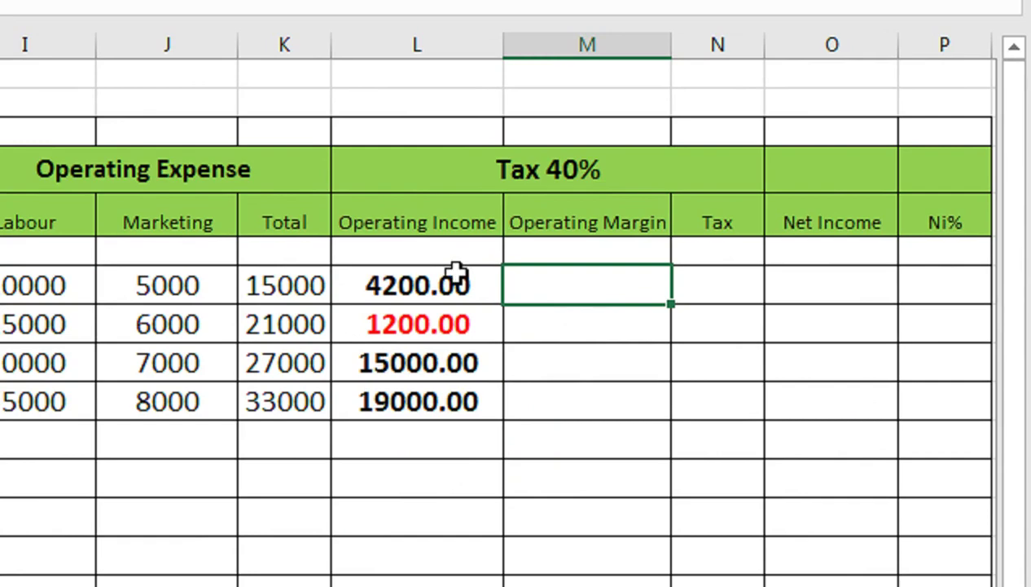
text(=)
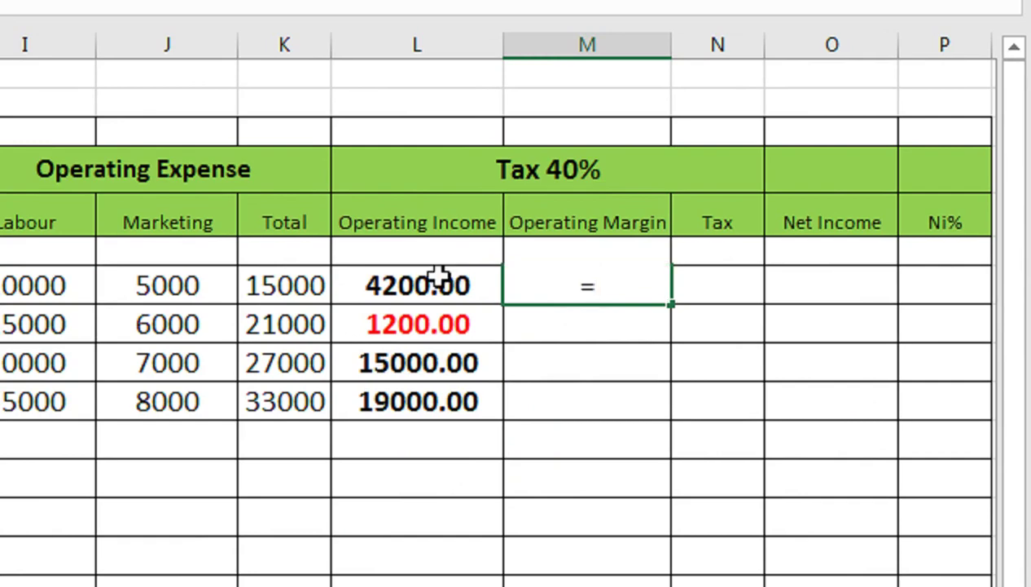
click(438, 277)
text(/)
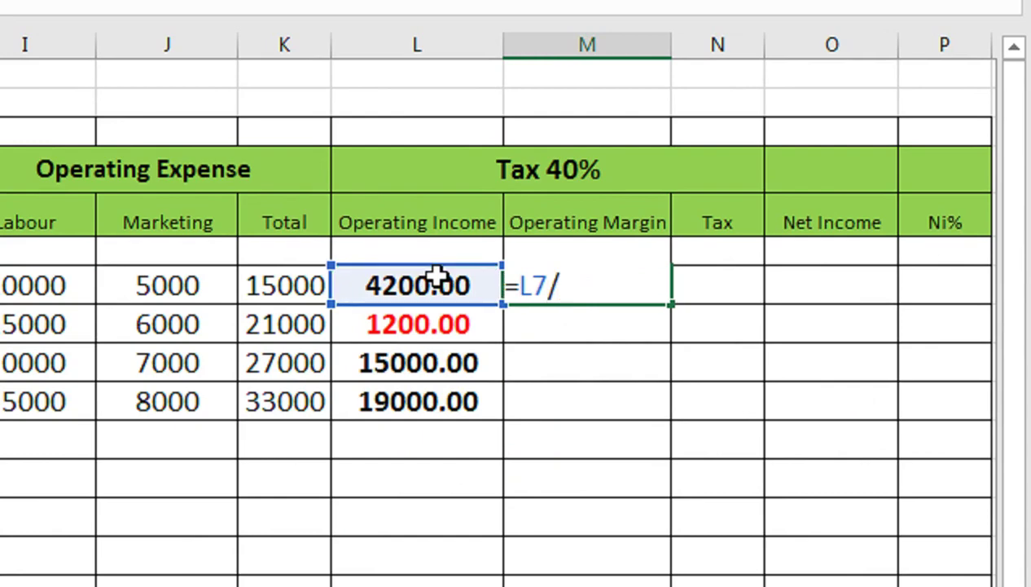
scroll(145, 273, left, 6)
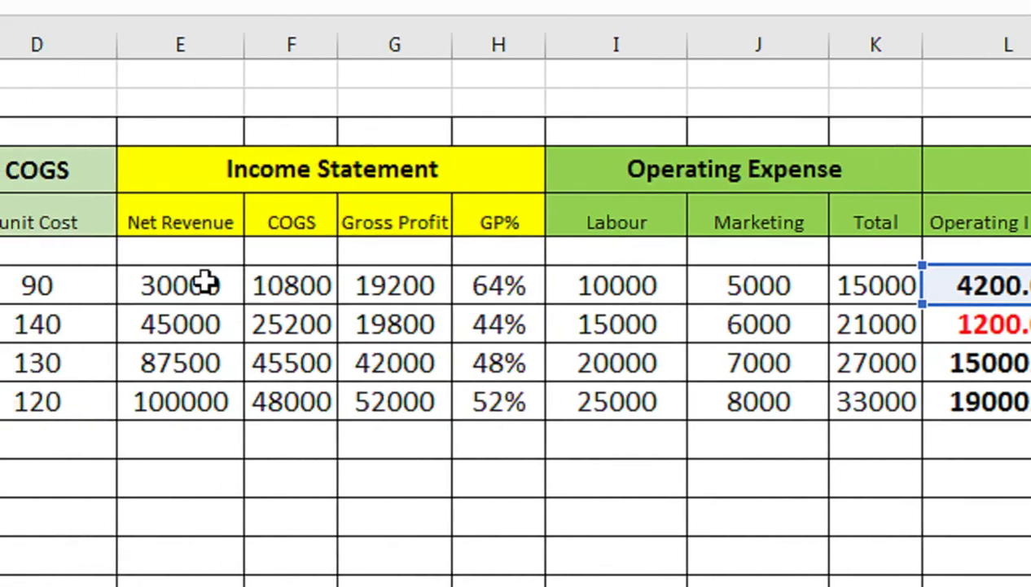
click(274, 281)
scroll(928, 230, right, 2)
scroll(794, 228, right, 3)
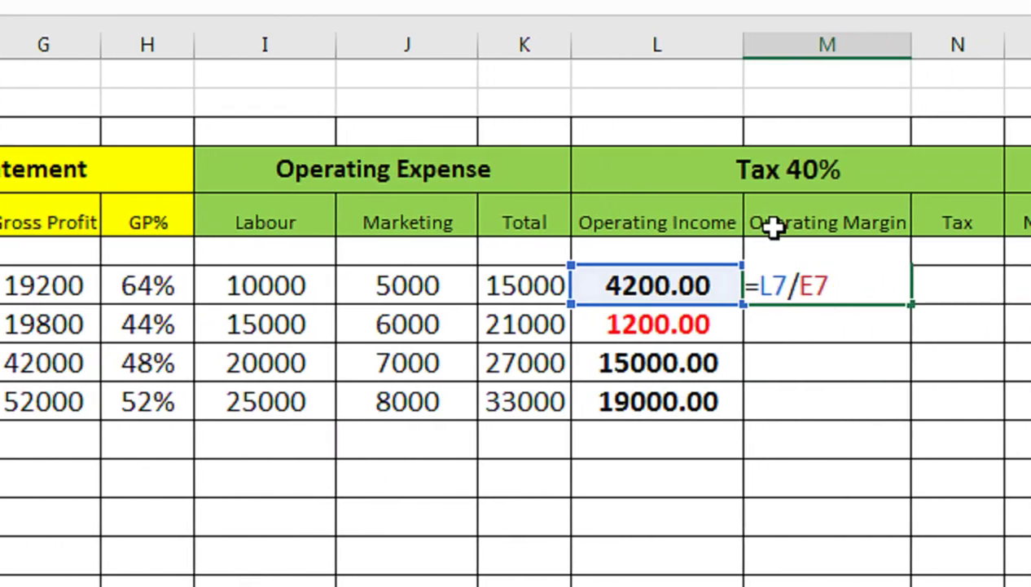
key(Return)
scroll(773, 244, right, 2)
click(778, 285)
drag(790, 304, 762, 419)
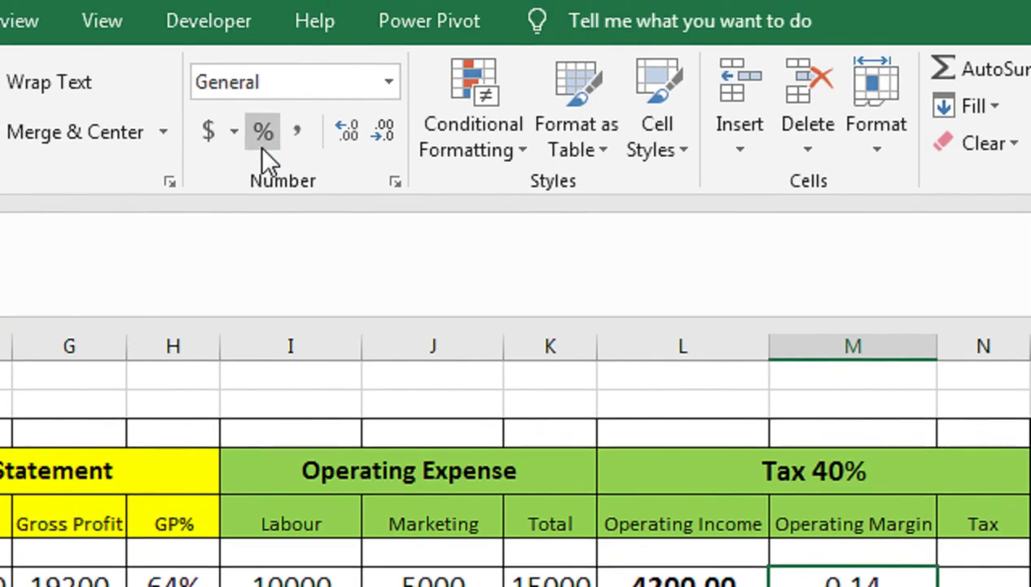
Format the Operating Margin column as percentages (14%, -3%, 17%, 19%)
click(261, 143)
scroll(905, 356, right, 2)
scroll(815, 366, right, 1)
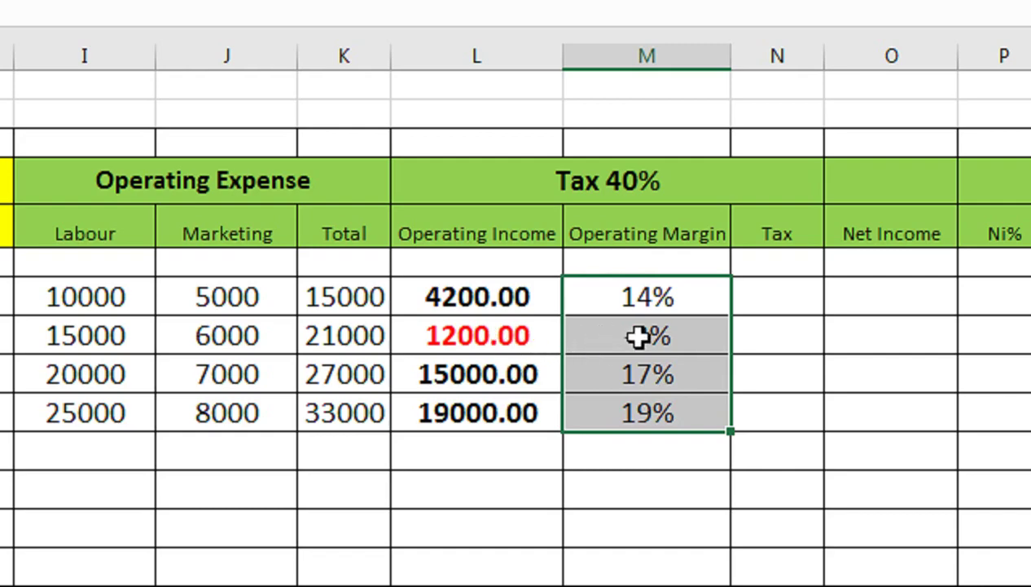
click(702, 299)
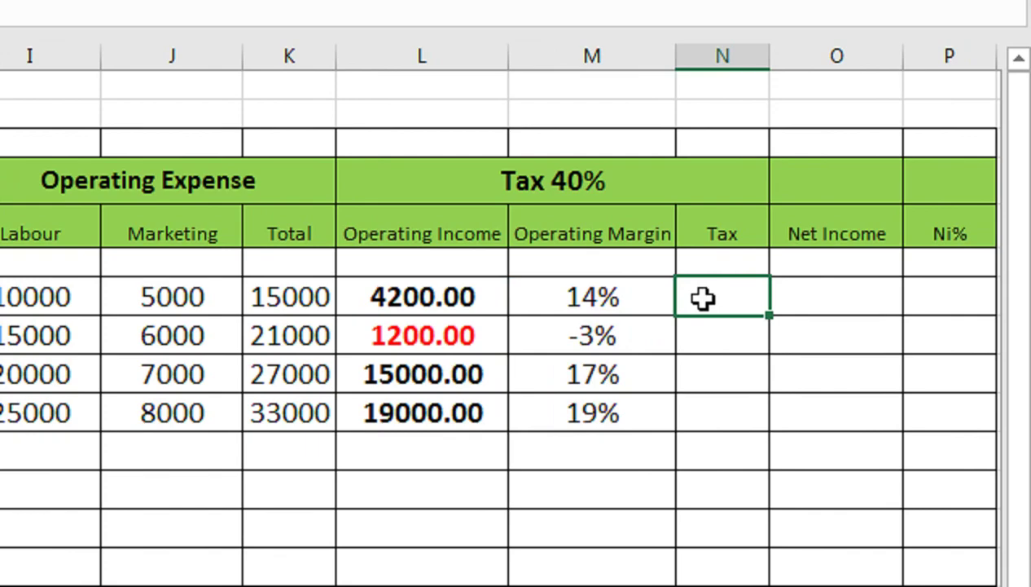
Enter an IF formula in N7 taxing 2020 operating income at 40% only when positive
click(510, 299)
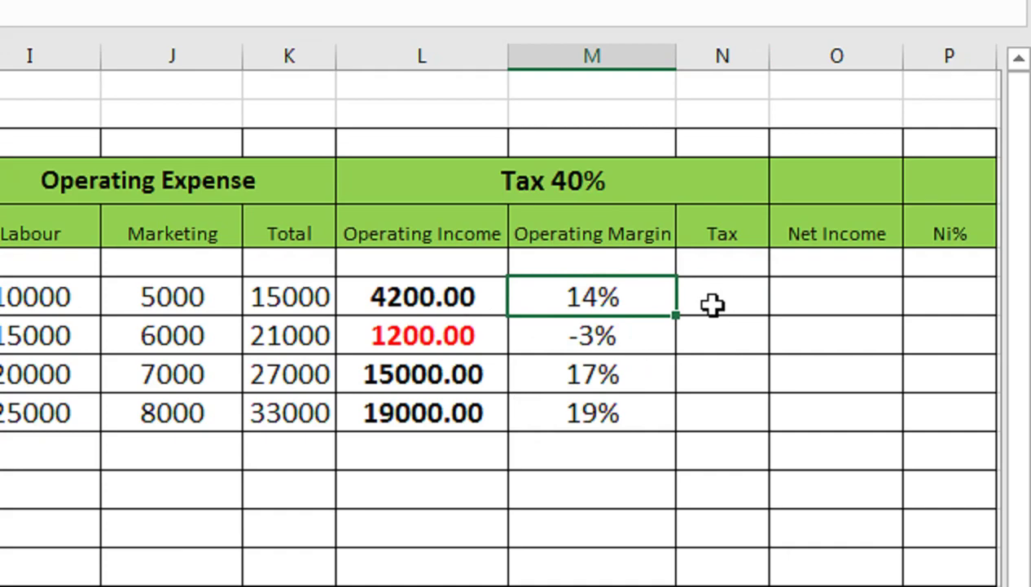
click(718, 305)
text(=)
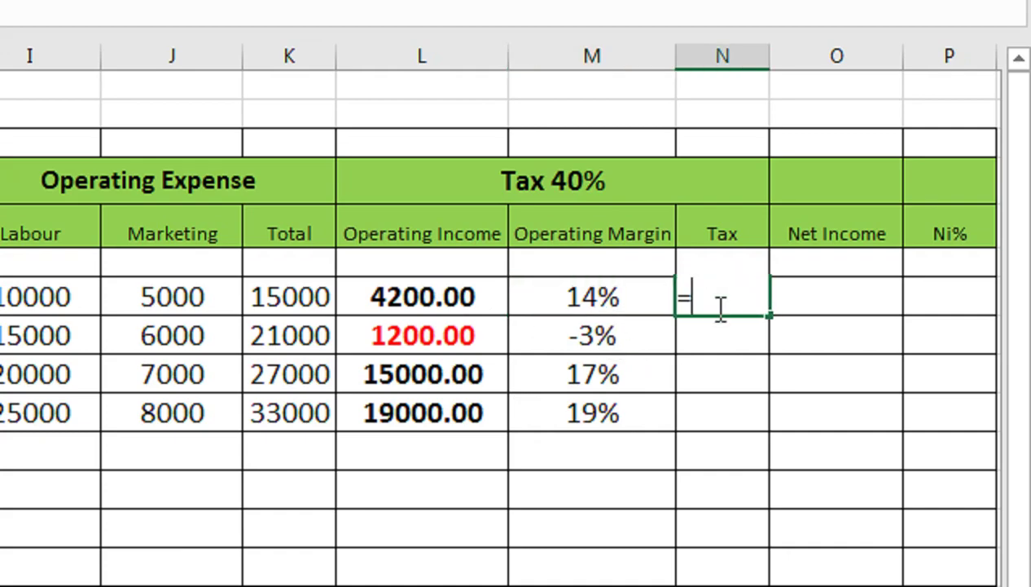
text(if)
key(Tab)
key(Left)
key(Left)
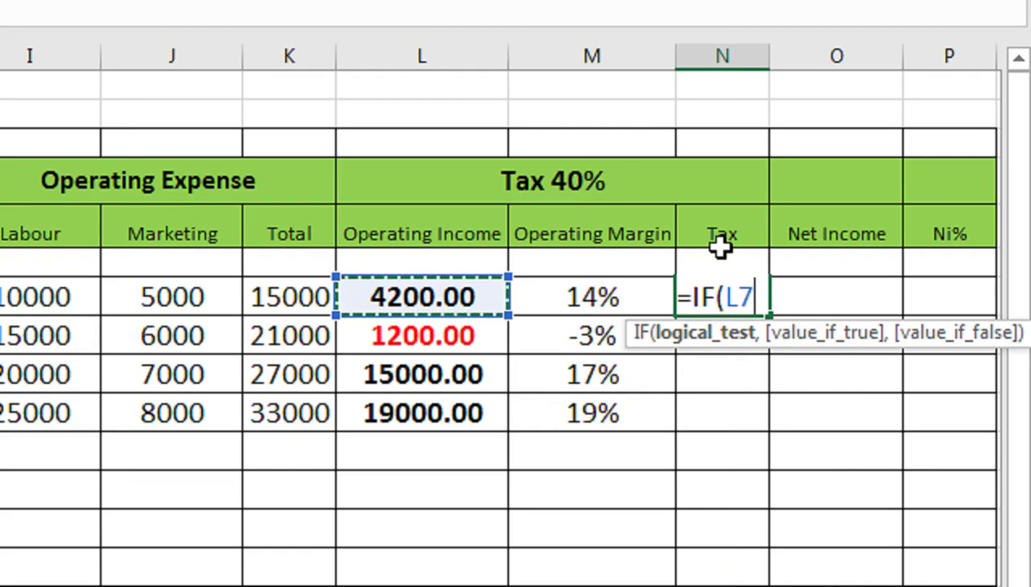
text(>=1)
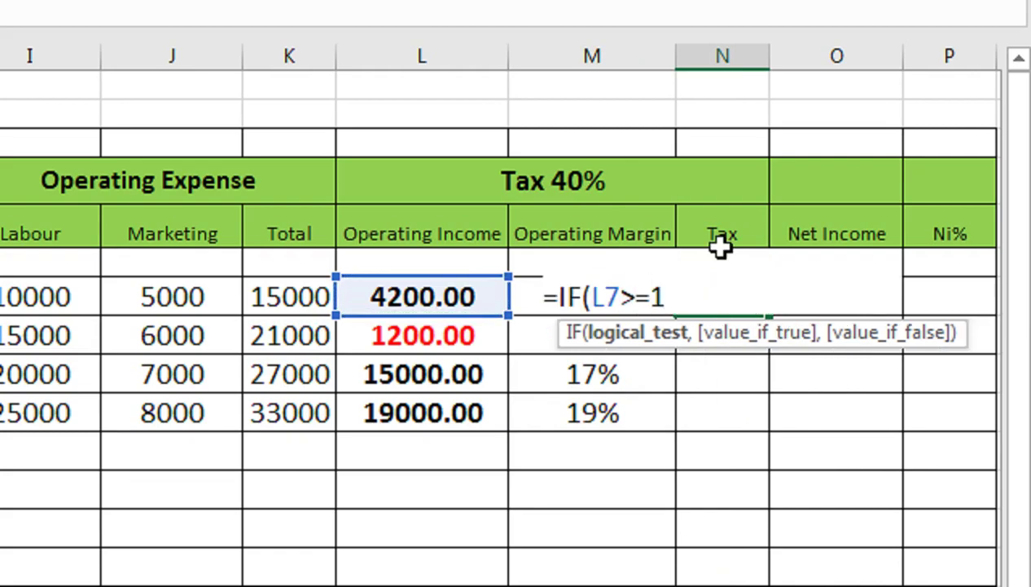
text(,)
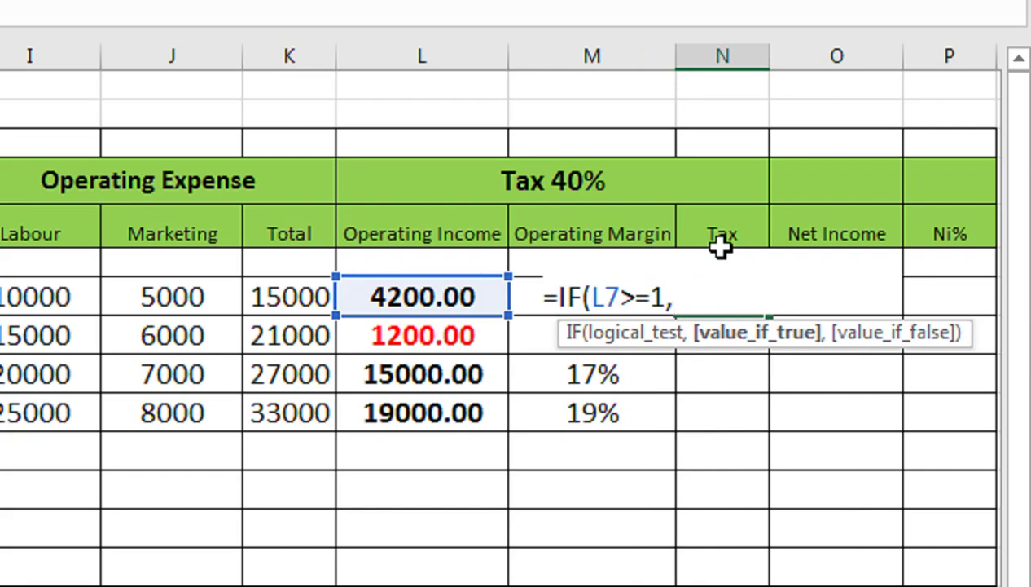
key(Left)
key(Left)
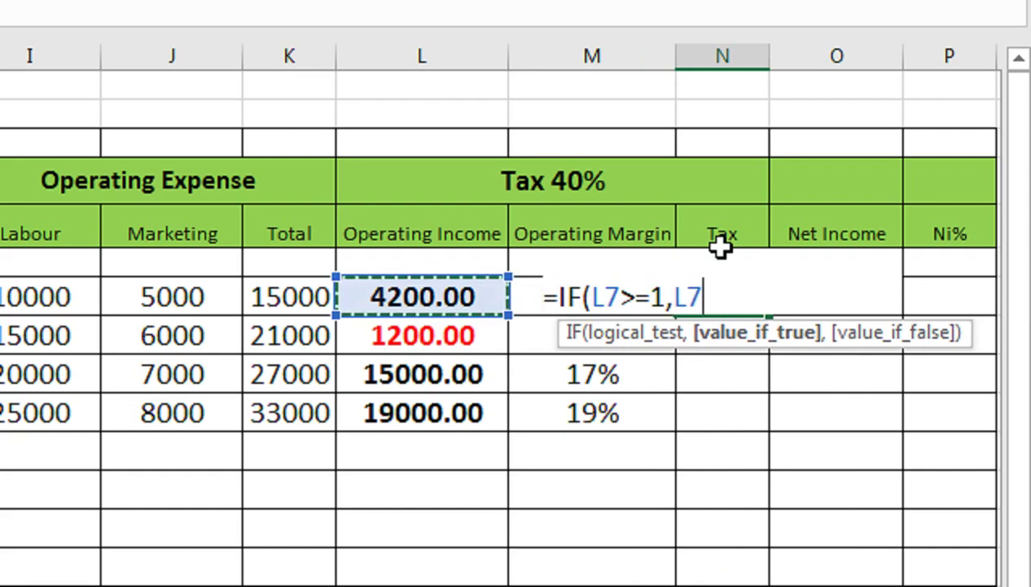
text(*40)
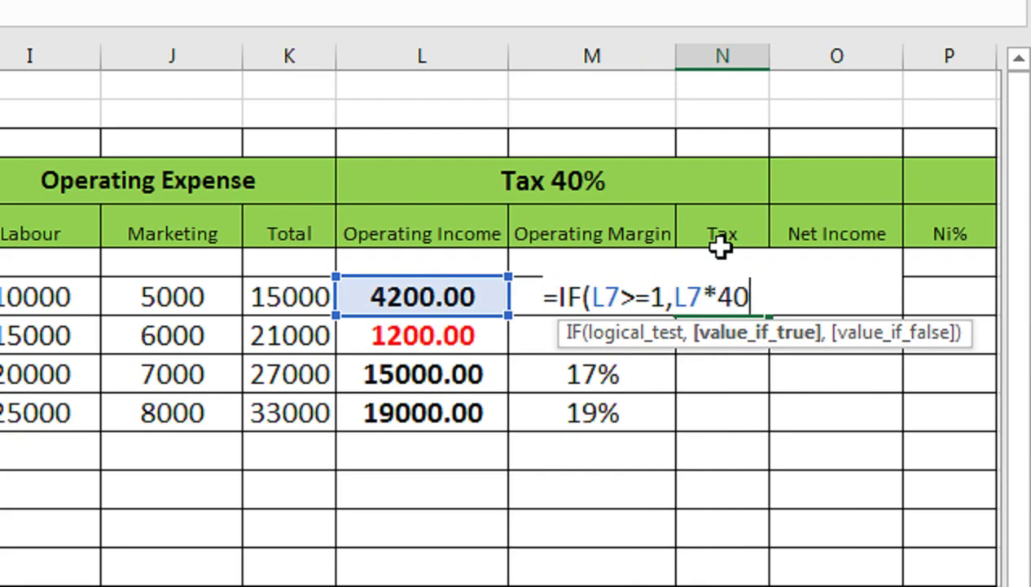
text(%,0)
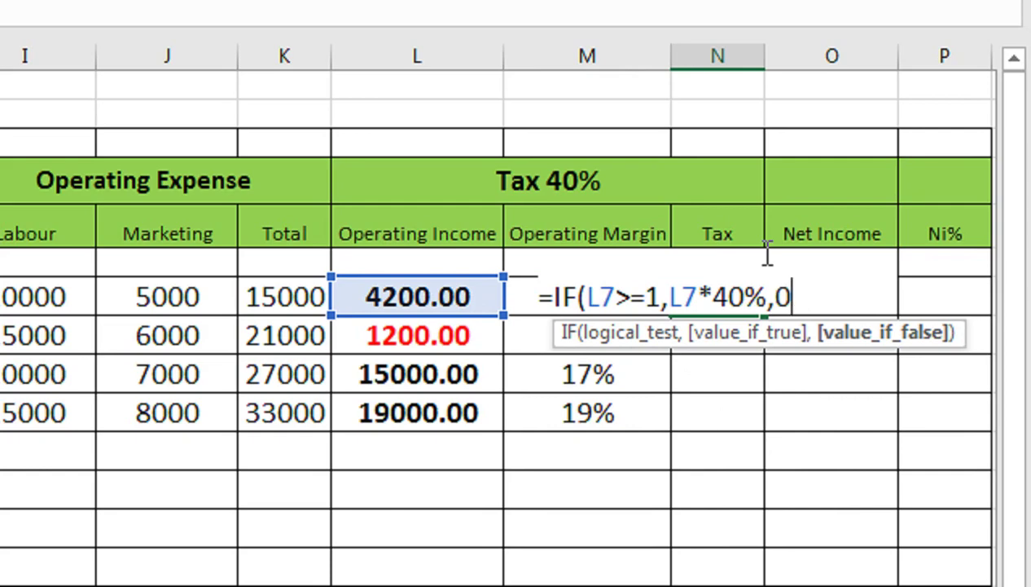
text())
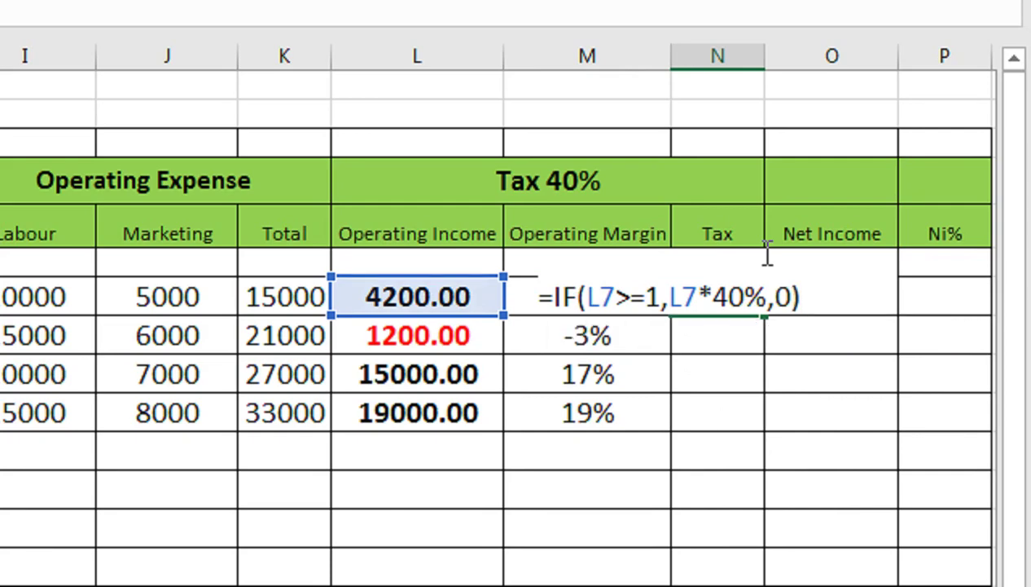
key(Return)
Fill the tax formula down to N10 and apply Comma Style (1,680.00, -, 6,000.00, 7,600.00)
key(Up)
key(shift+Down)
key(shift+Down)
key(shift+Down)
key(ctrl+d)
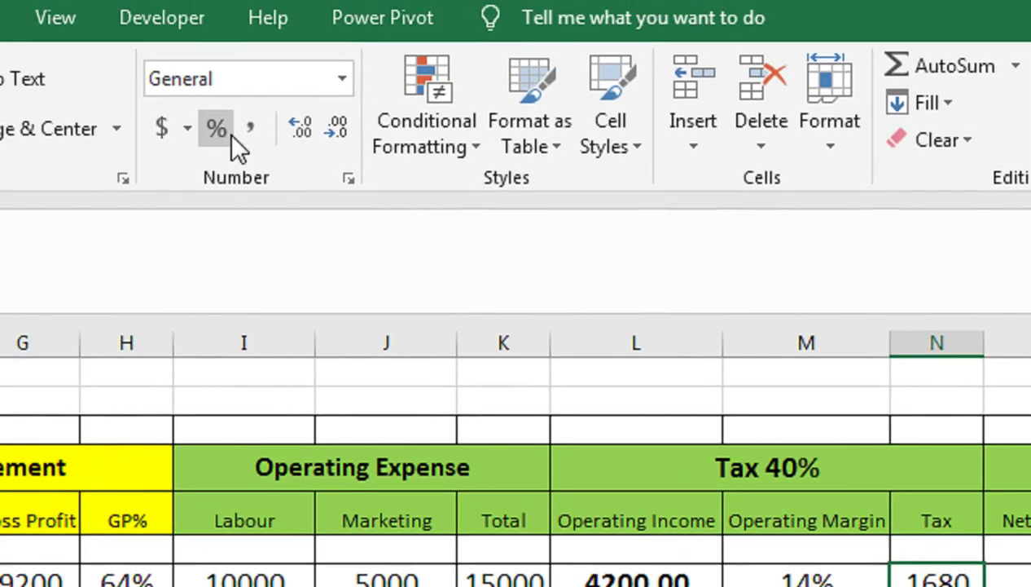
click(251, 130)
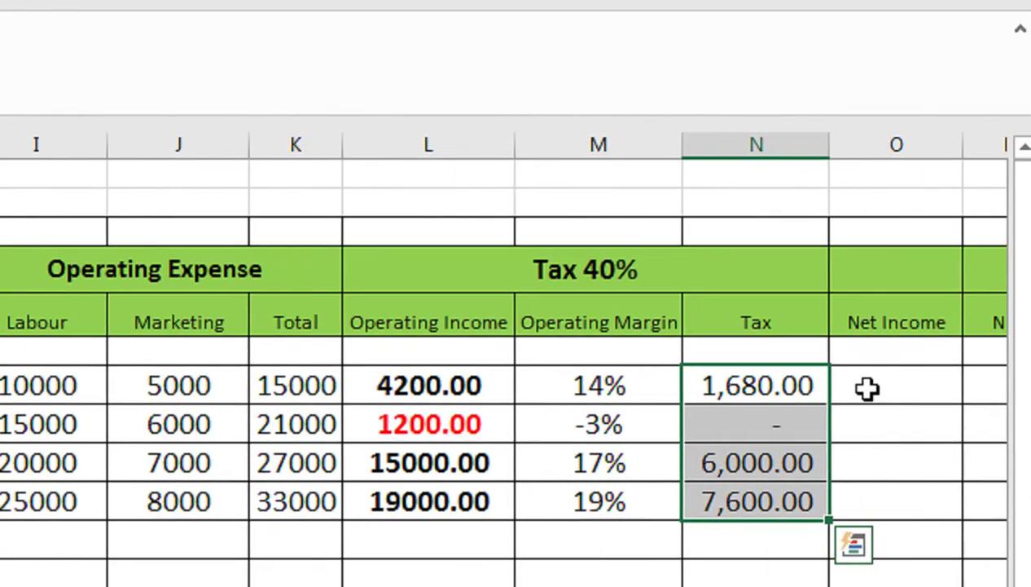
click(861, 388)
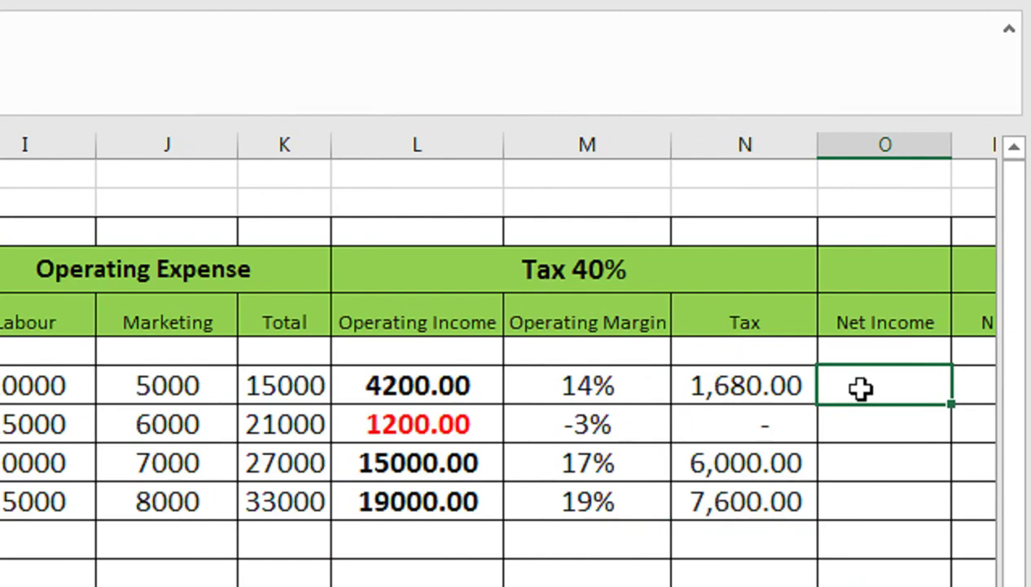
Enter =L7-N7 in O7 for 2020 net income and autofit column O
text(=)
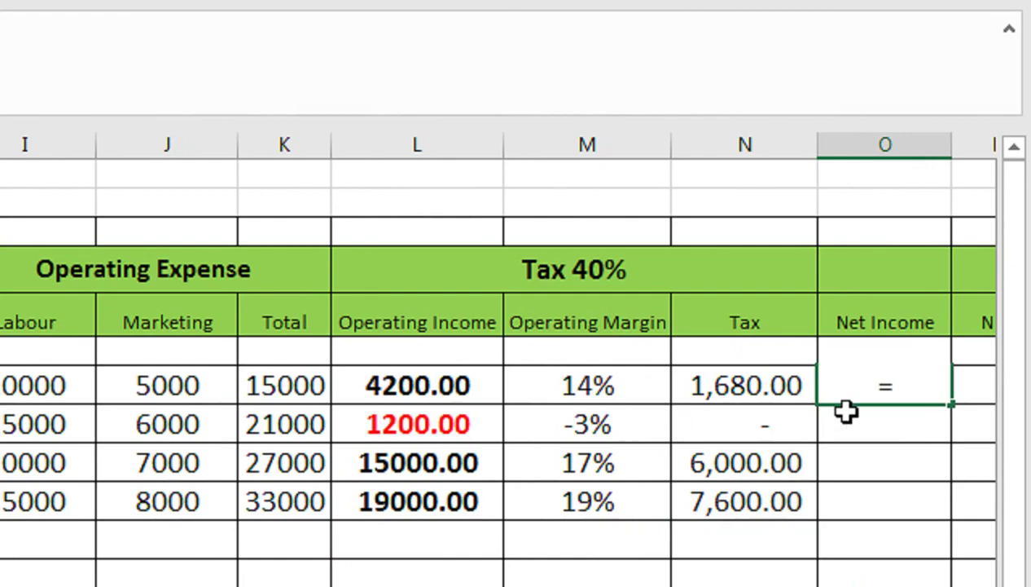
key(Left)
key(Left)
key(Left)
text(-)
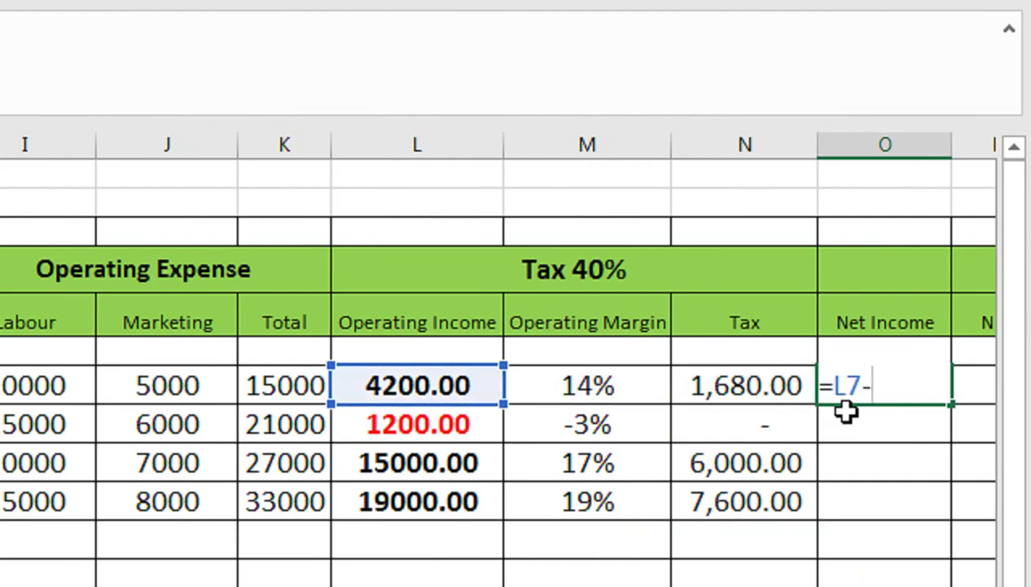
key(Left)
key(Return)
key(Up)
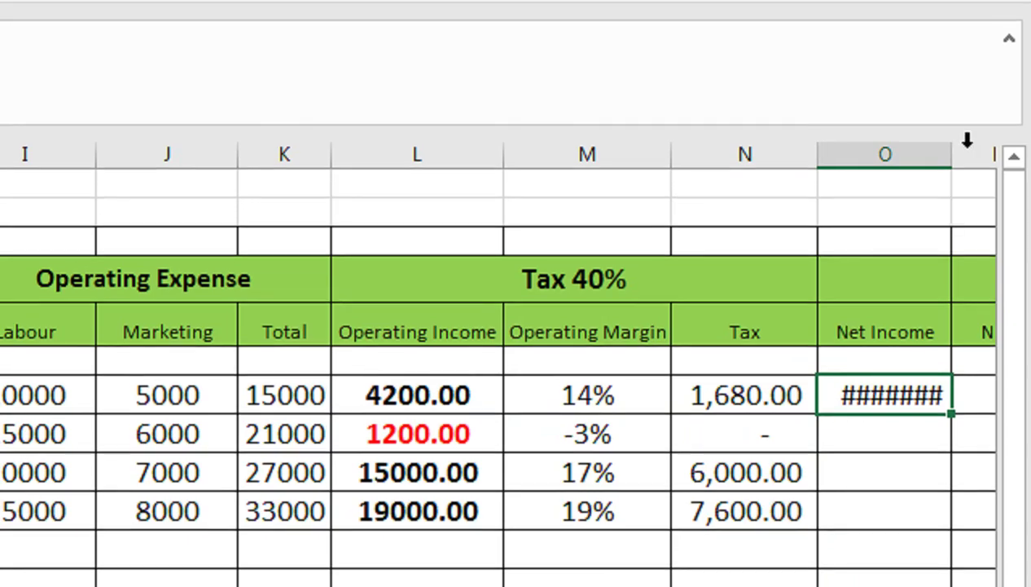
double_click(953, 151)
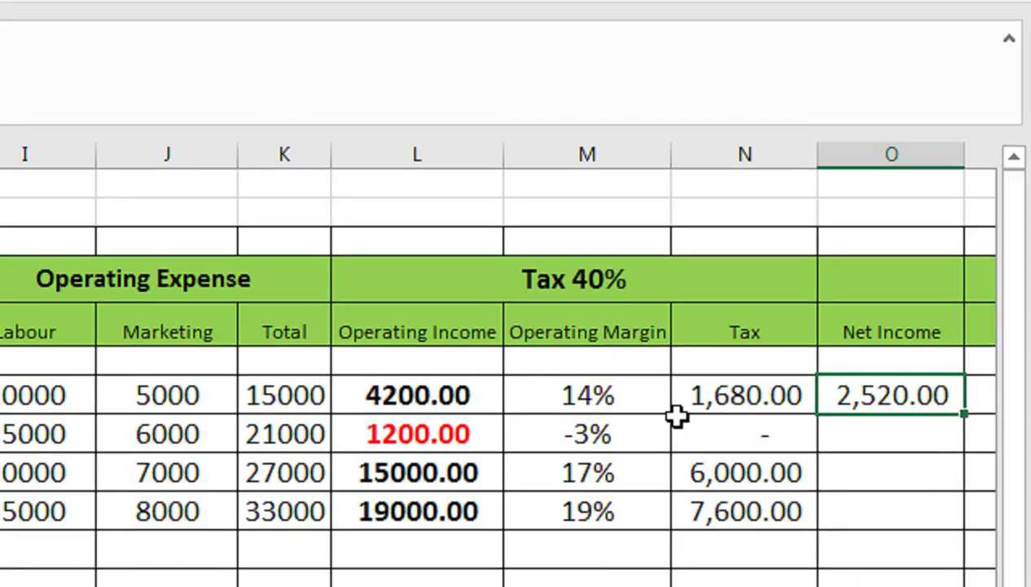
key(F2)
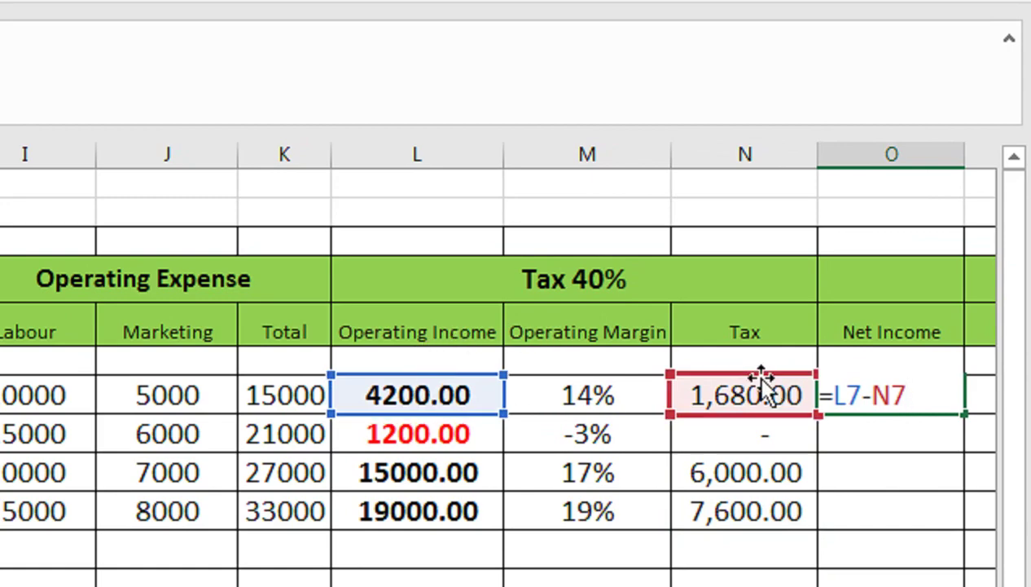
key(Return)
Fill the net income formula down to O10 and widen the column (2,520.00 to 11,400.00)
click(897, 395)
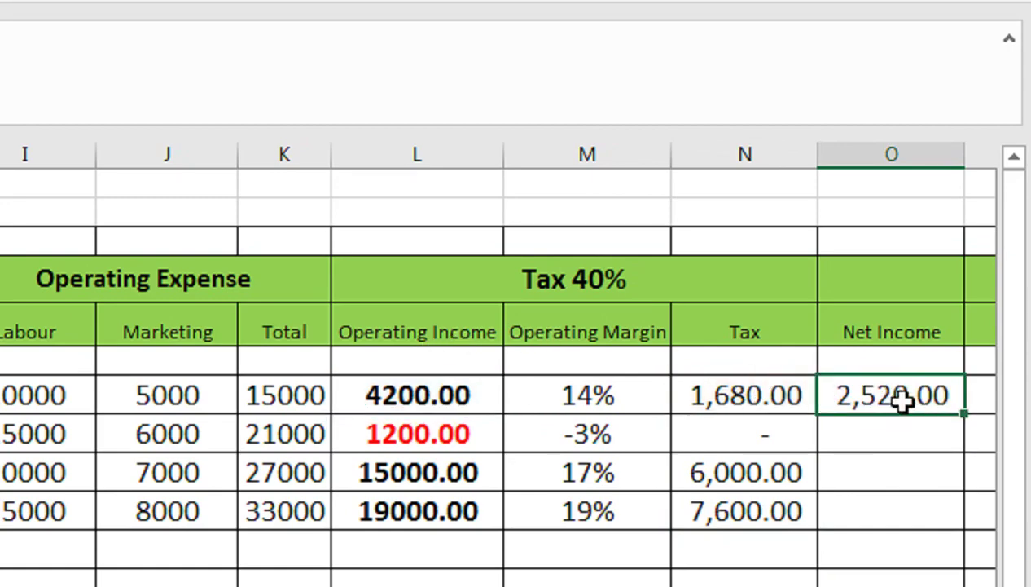
drag(968, 416, 965, 530)
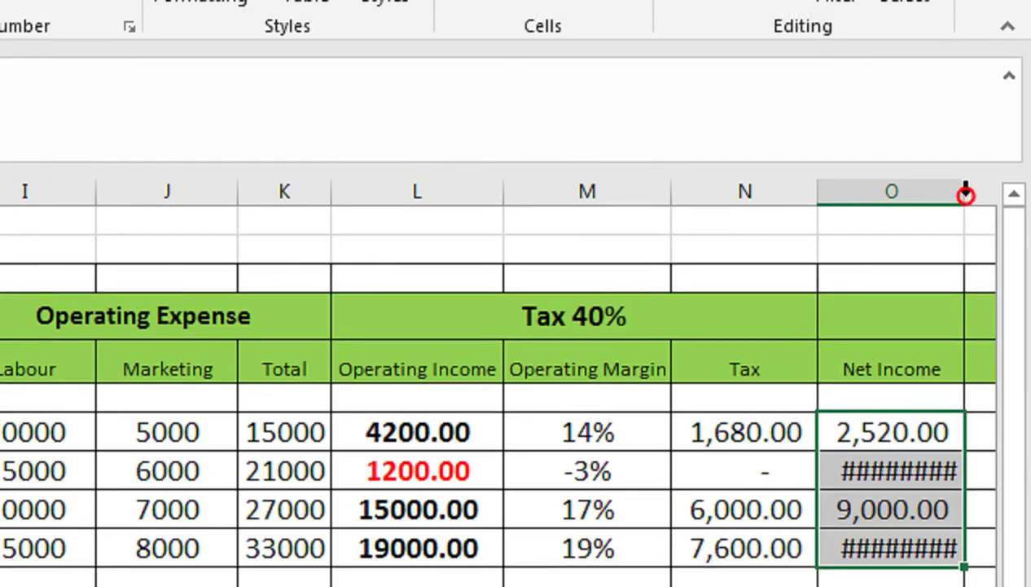
double_click(965, 191)
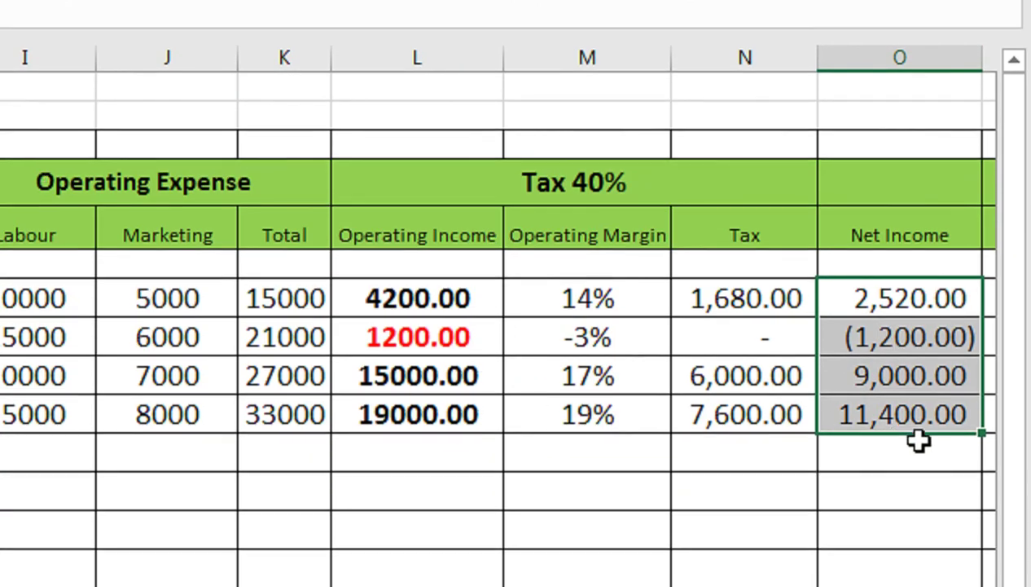
drag(929, 409, 931, 440)
click(751, 284)
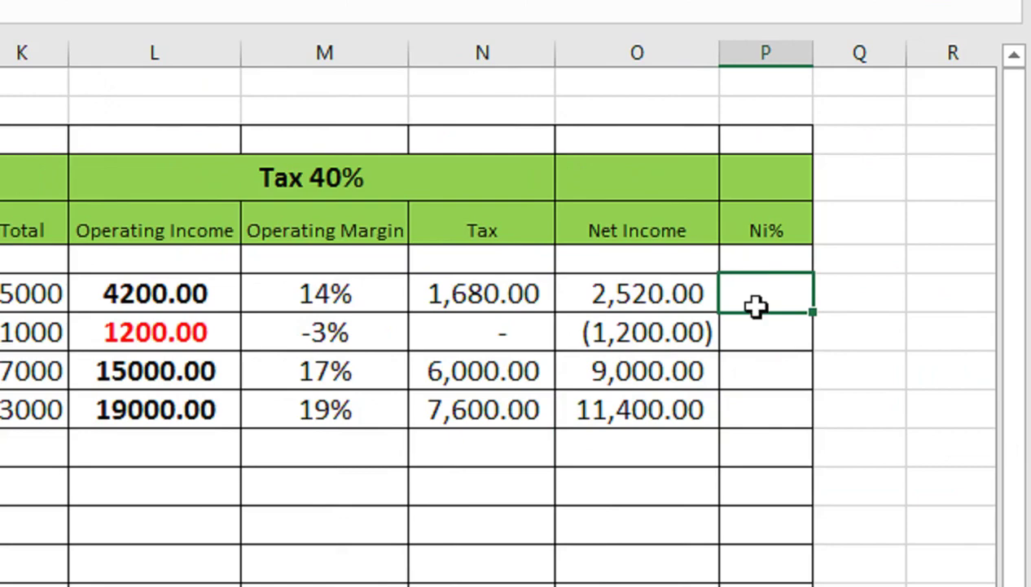
Enter =O7/E7 in P7 for the 2020 Ni%
text(=)
key(Left)
key(Left)
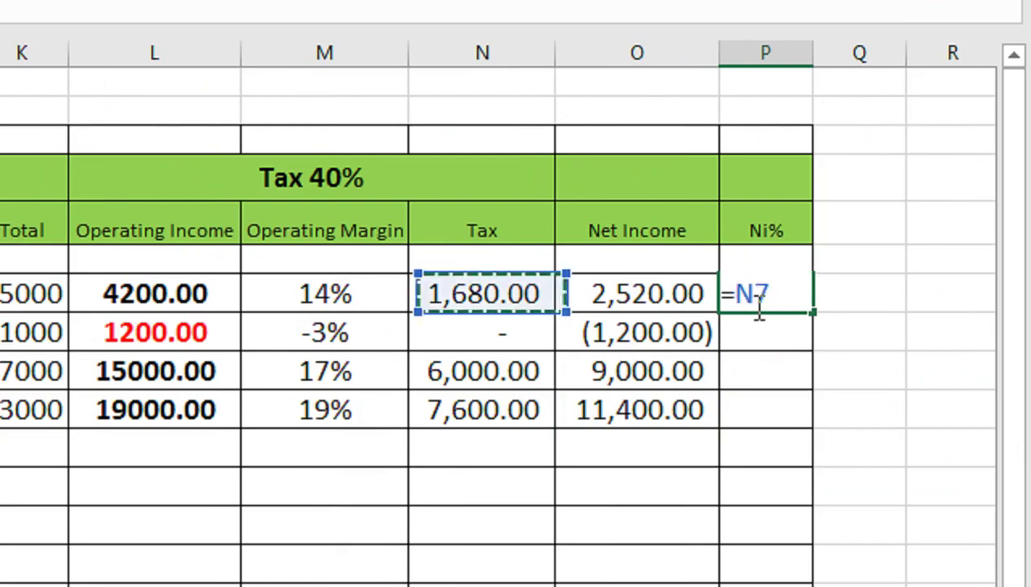
key(Right)
text(/)
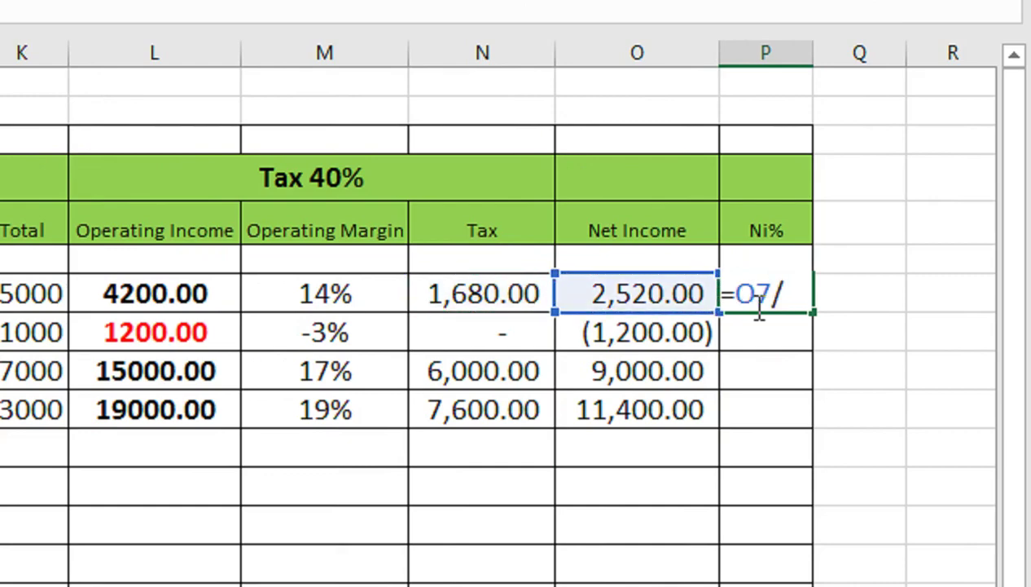
click(193, 292)
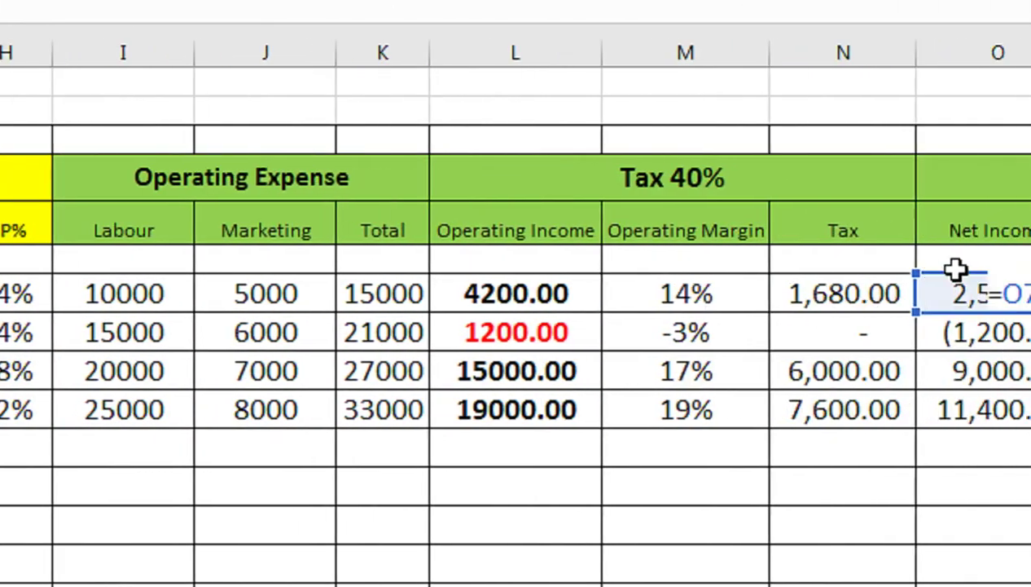
key(Return)
Fill Ni% down to P10, autofit the column and show it as percentages (8%, -3%, 10%, 11%)
key(Up)
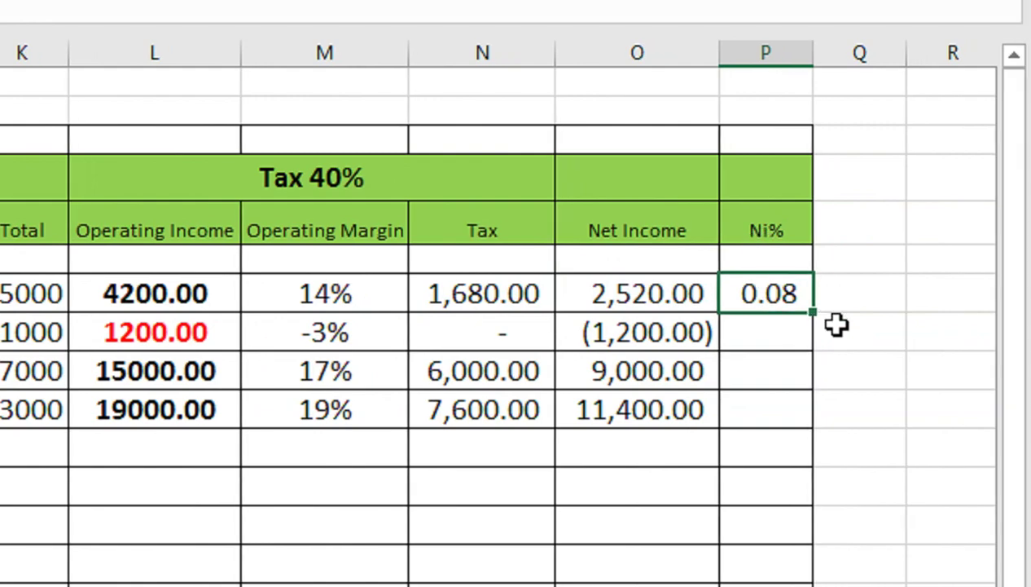
drag(813, 314, 803, 424)
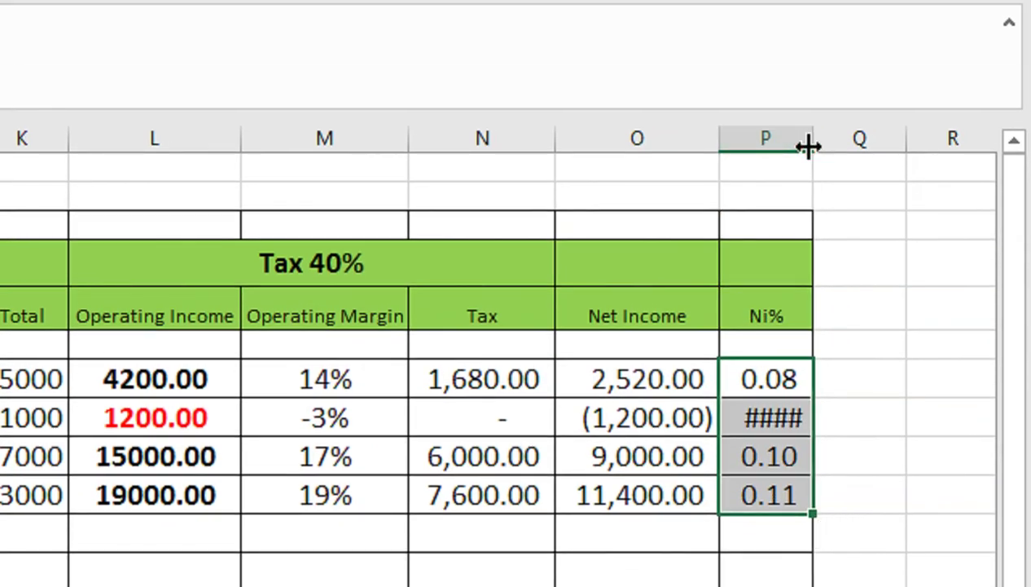
double_click(804, 141)
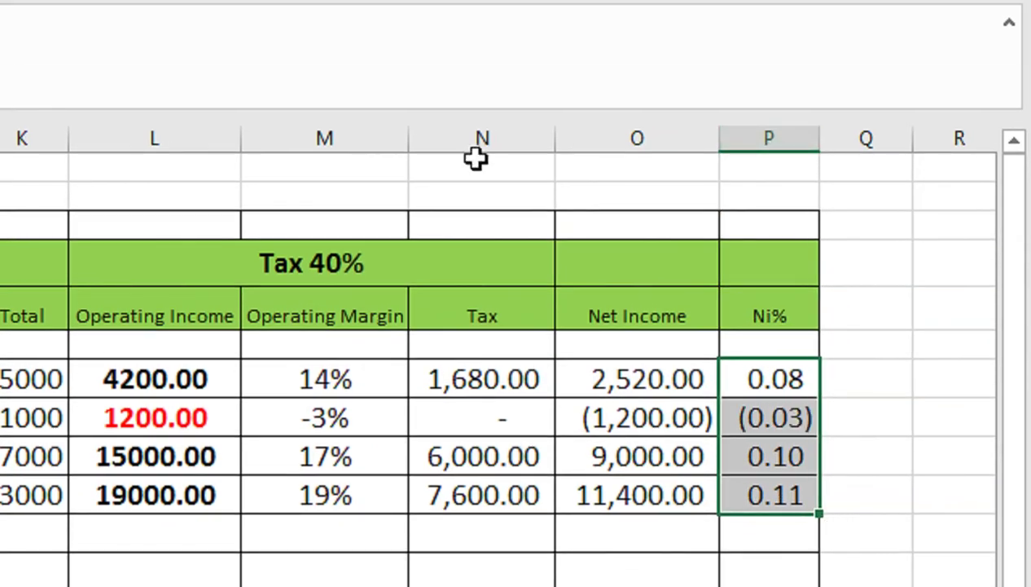
click(244, 130)
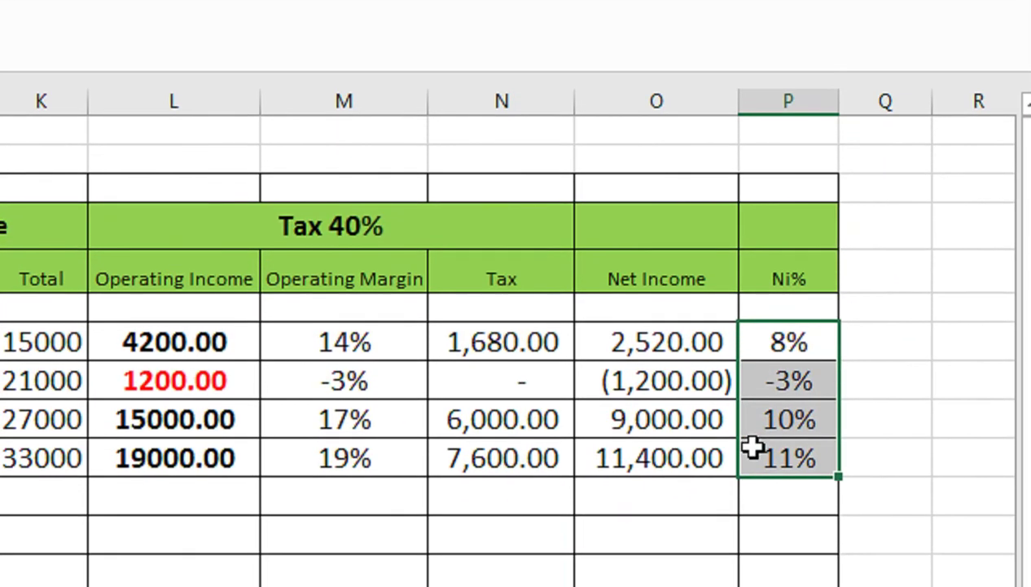
click(756, 440)
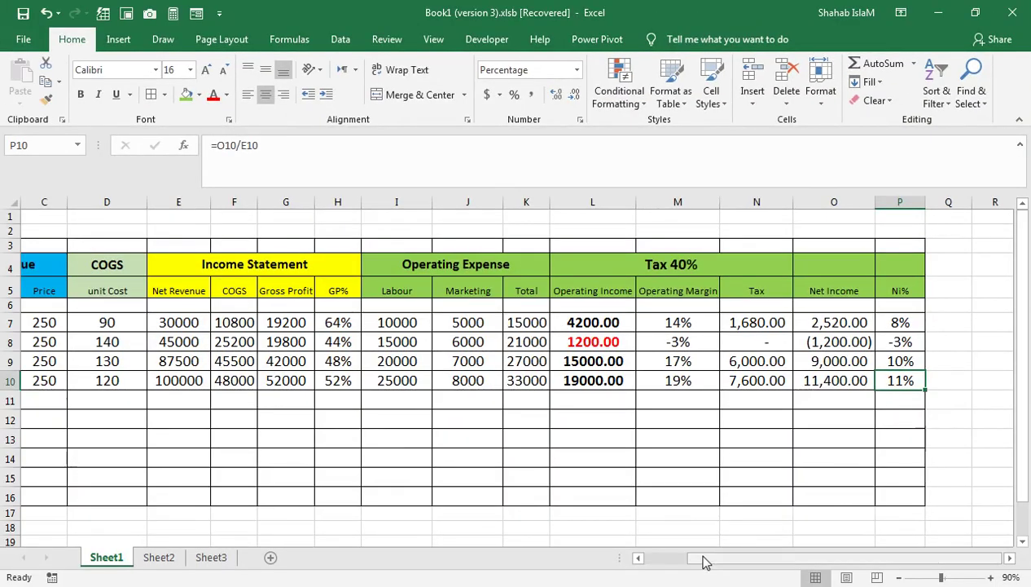
Scroll the sheet back left to column A
drag(706, 563, 662, 561)
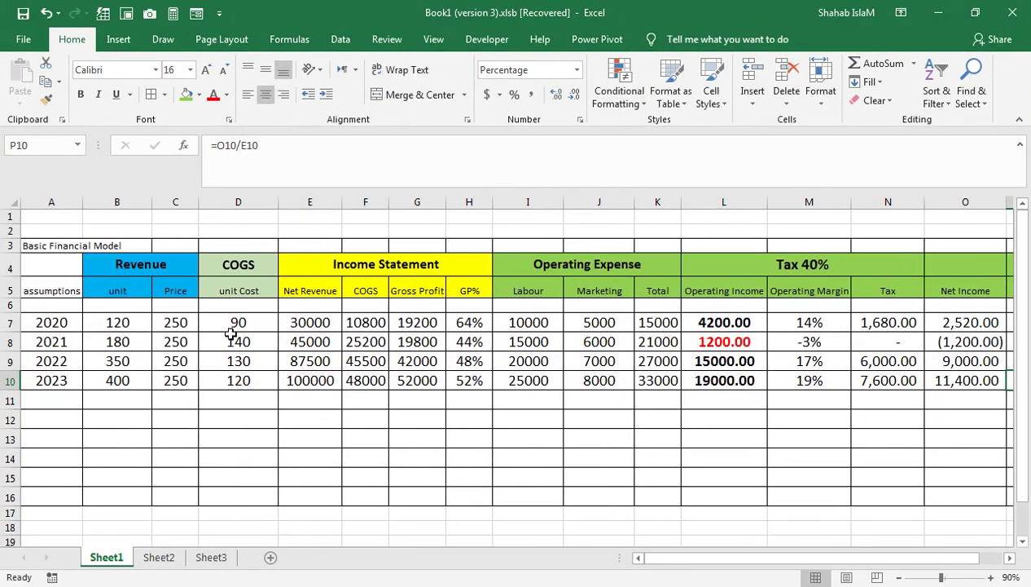